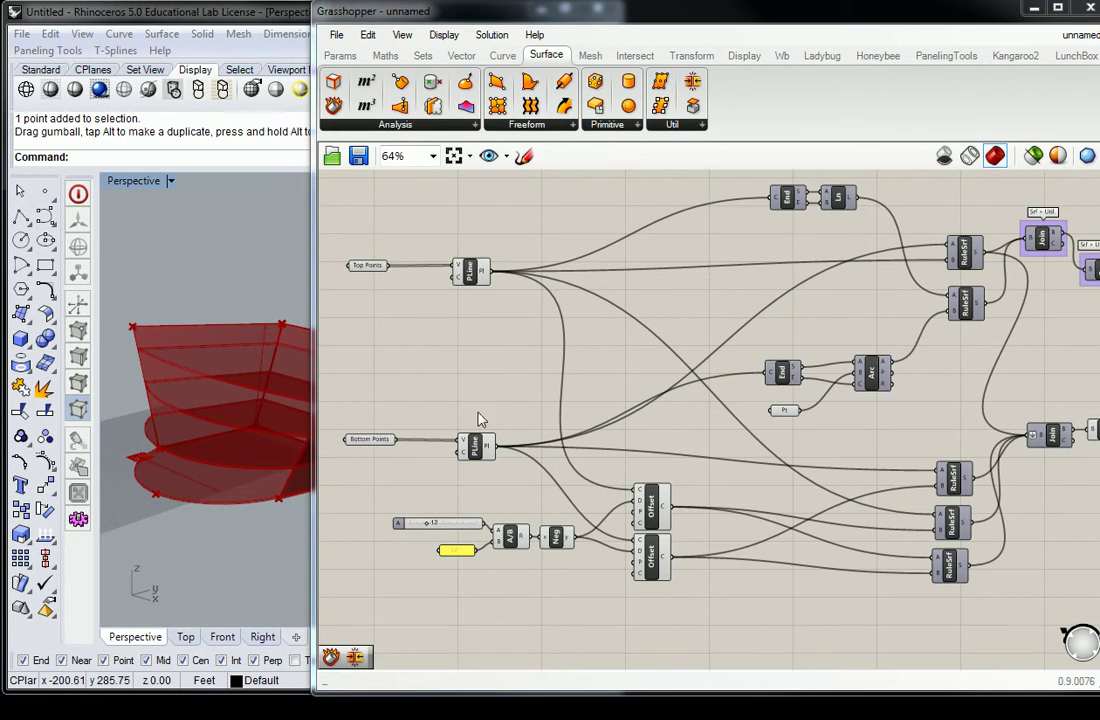
Narrow the Grasshopper window to uncover the Rhino Perspective viewport, and look over the red model and the surface components.
drag(315, 304, 538, 304)
right_drag(330, 300, 253, 413)
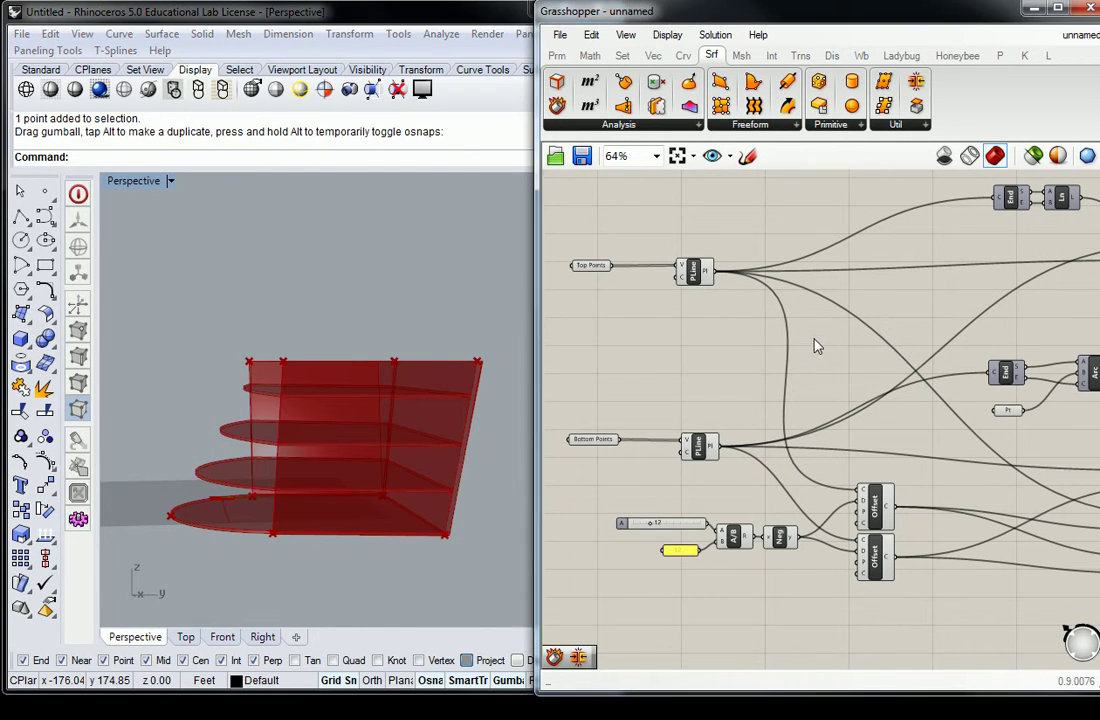
scroll(816, 346, down, 2)
right_drag(854, 388, 800, 386)
scroll(867, 393, up, 2)
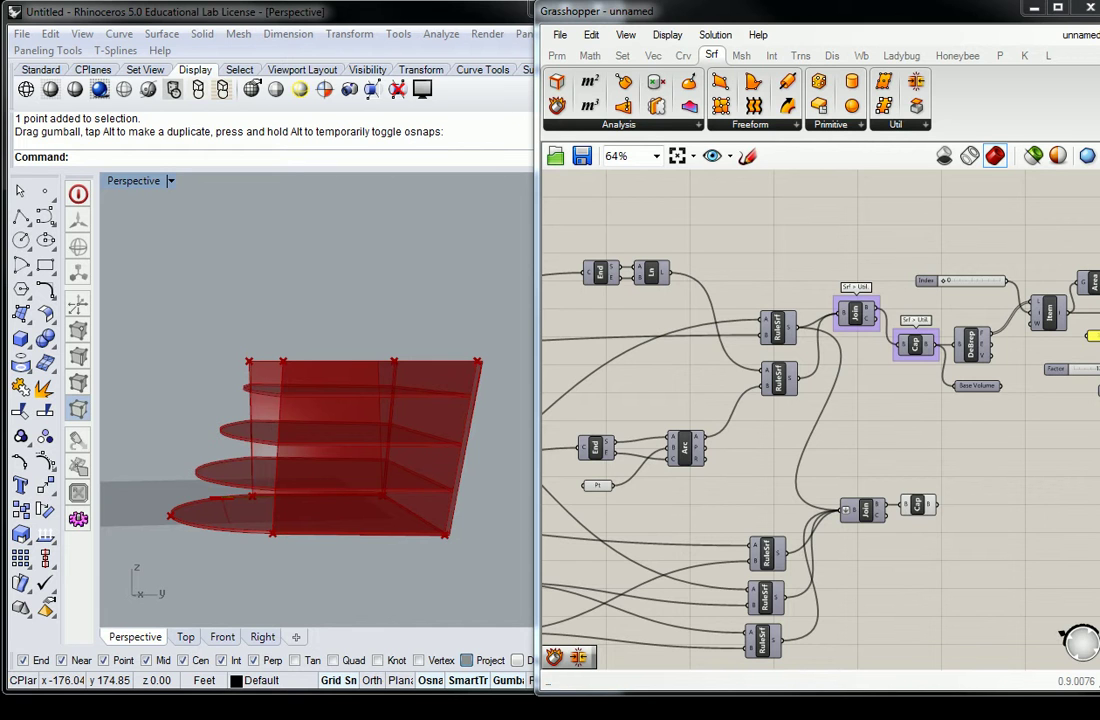
right_drag(340, 320, 478, 362)
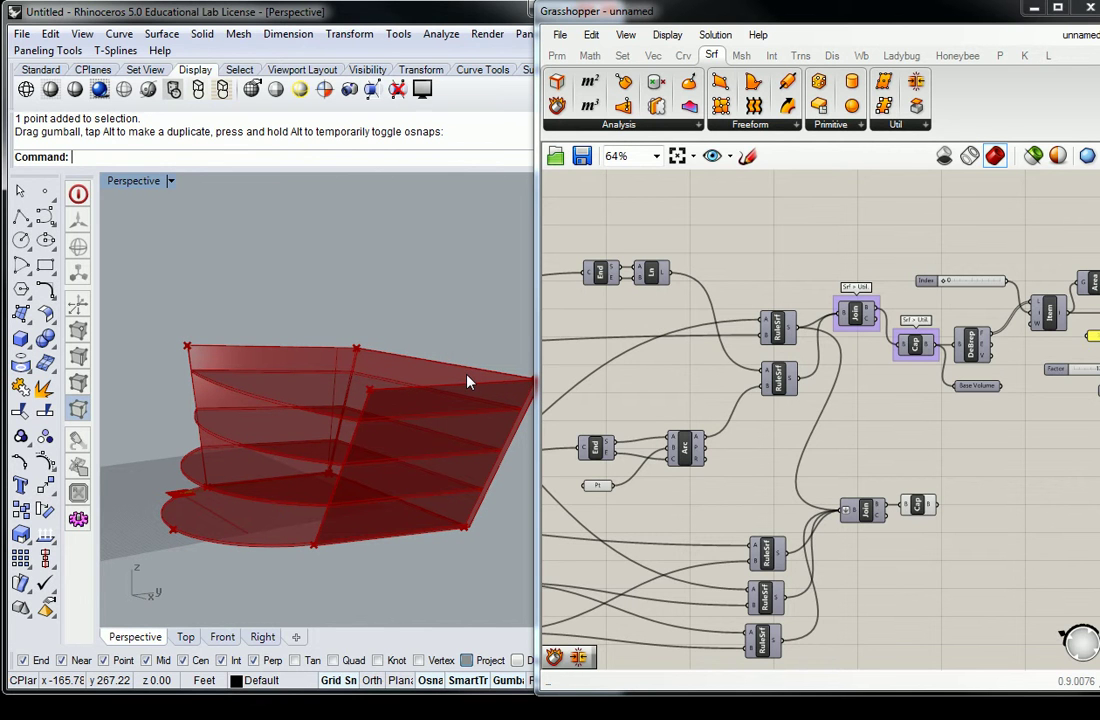
Preview the upper RuleSrf component in the viewport, and turn its preview off again.
right_drag(835, 263, 822, 307)
click(800, 383)
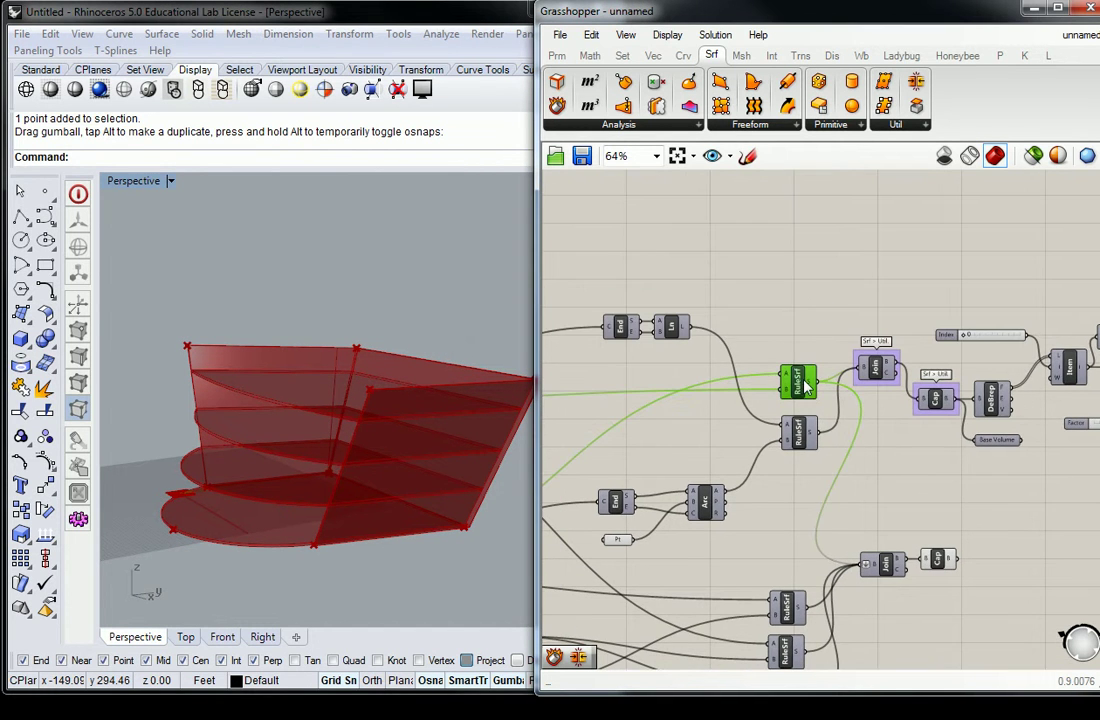
right_click(800, 383)
click(822, 412)
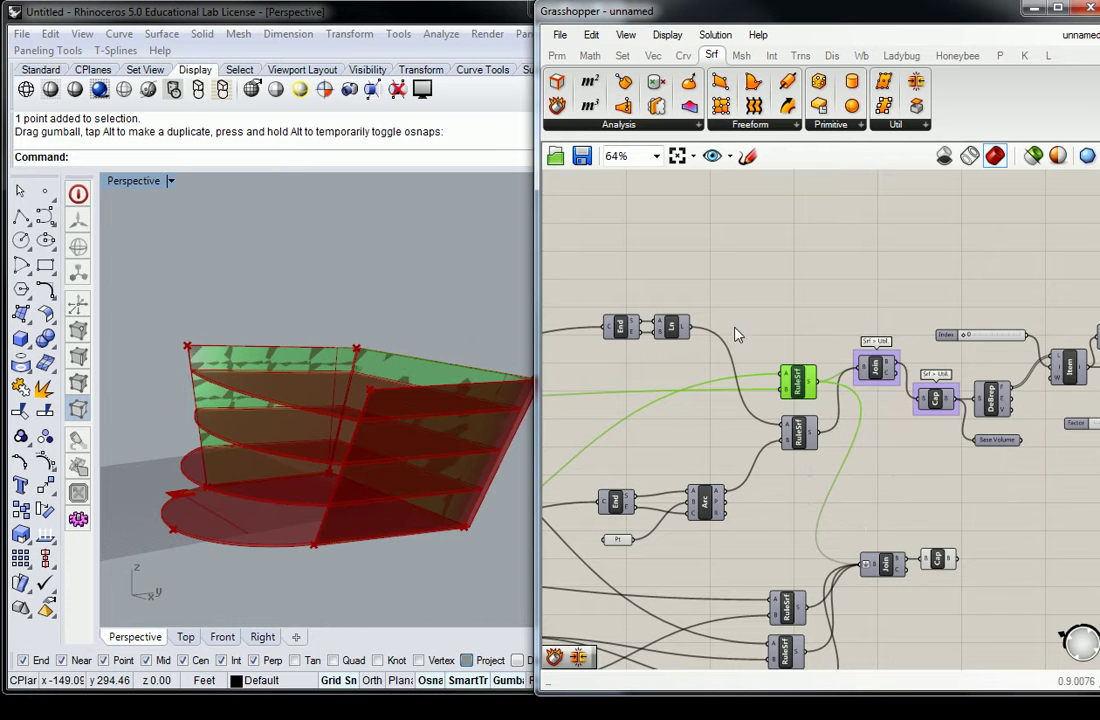
right_click(799, 380)
click(872, 420)
Turn on the preview of the lower RuleSrf component, the one fed by the line and the arc.
click(792, 438)
right_click(792, 438)
click(847, 466)
right_drag(454, 385, 447, 324)
click(808, 293)
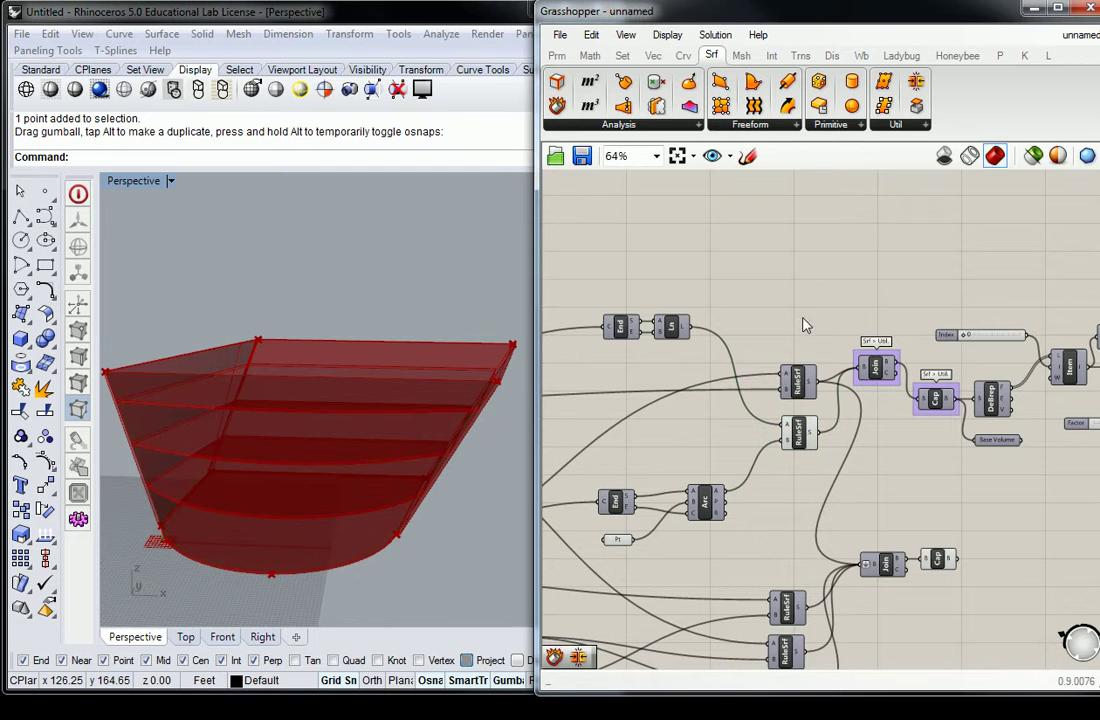
Turn on the preview of the upper Cap component and view the capped volume in the viewport.
right_drag(878, 371, 811, 405)
click(810, 402)
click(868, 432)
right_click(868, 433)
click(916, 470)
right_drag(430, 410, 350, 440)
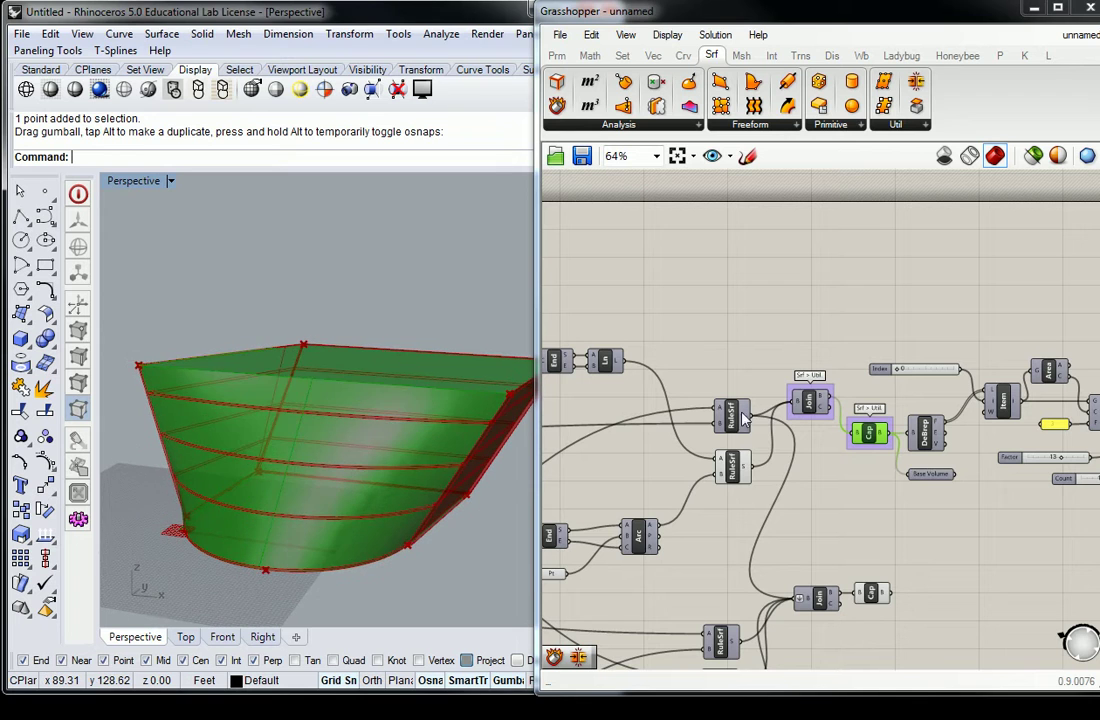
click(822, 365)
right_drag(822, 365, 854, 374)
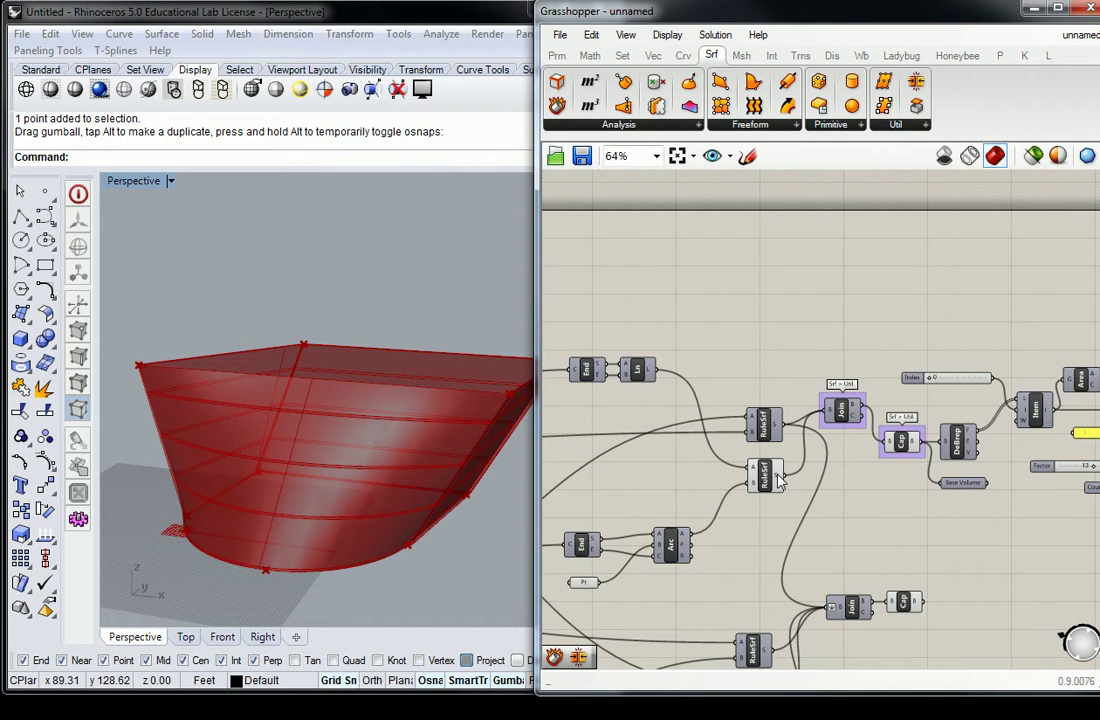
Check the lower RuleSrf's surface output and turn on the preview of the DeBrep component.
mouse_move(780, 481)
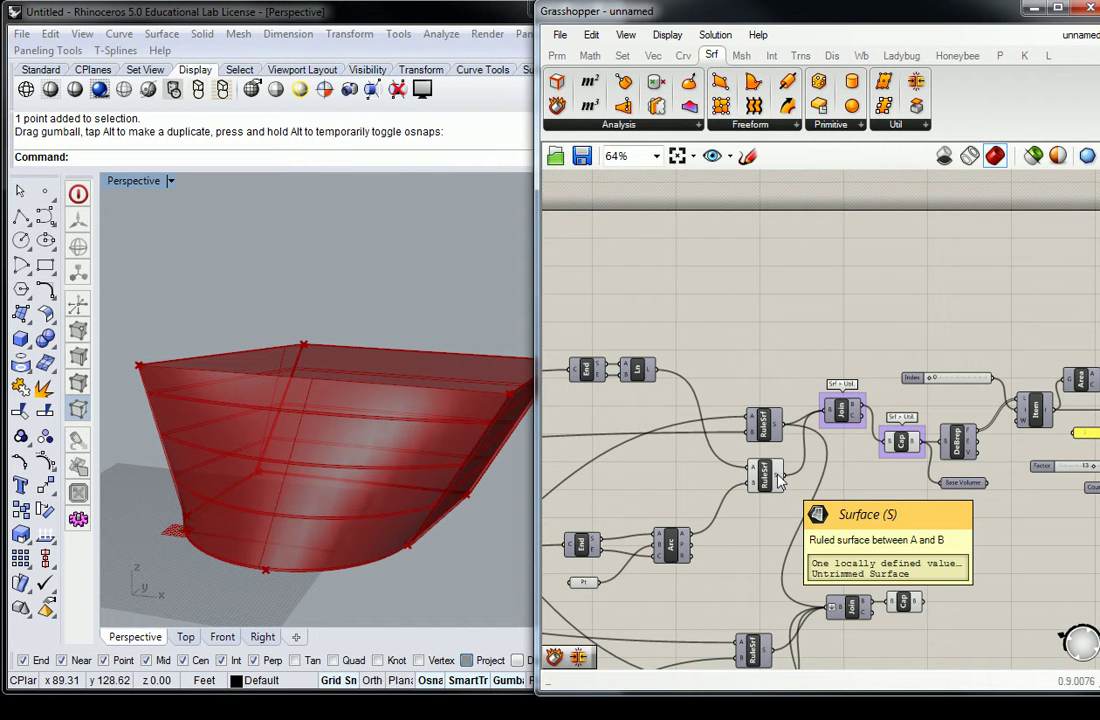
right_drag(837, 310, 800, 318)
click(915, 446)
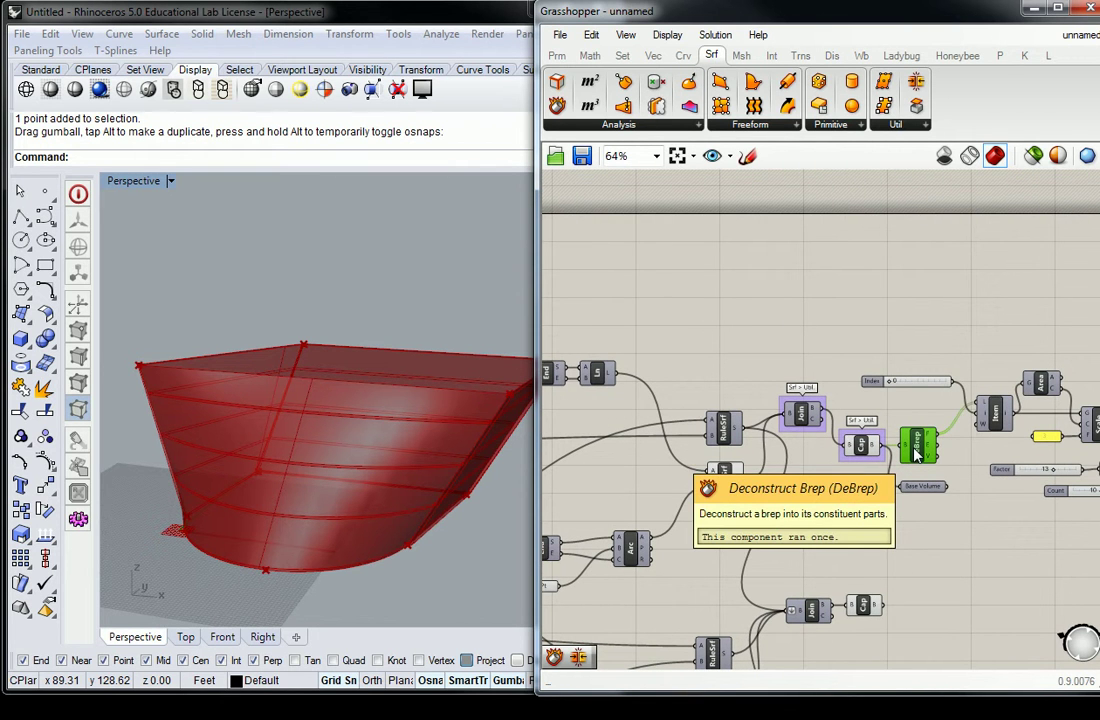
right_click(915, 452)
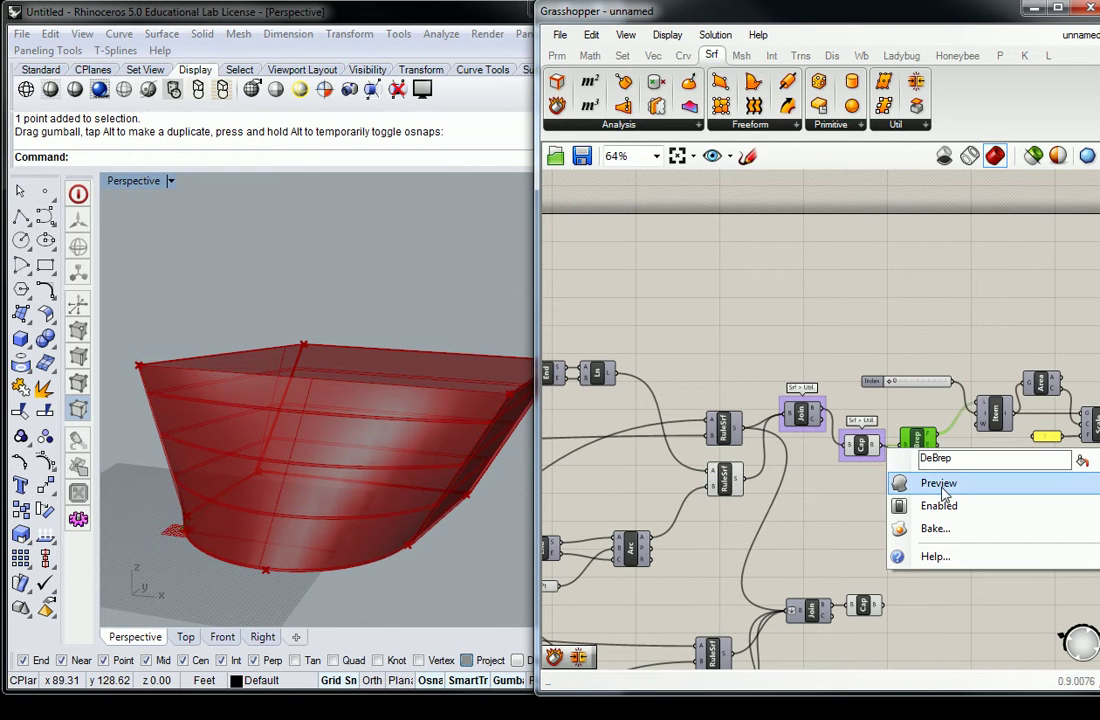
click(940, 481)
Examine the DeBrep component, the Cap component's brep output, and the Join and lower RuleSrf components feeding it.
right_drag(969, 364, 891, 391)
drag(766, 364, 915, 398)
key(Delete)
right_drag(827, 376, 927, 359)
click(950, 455)
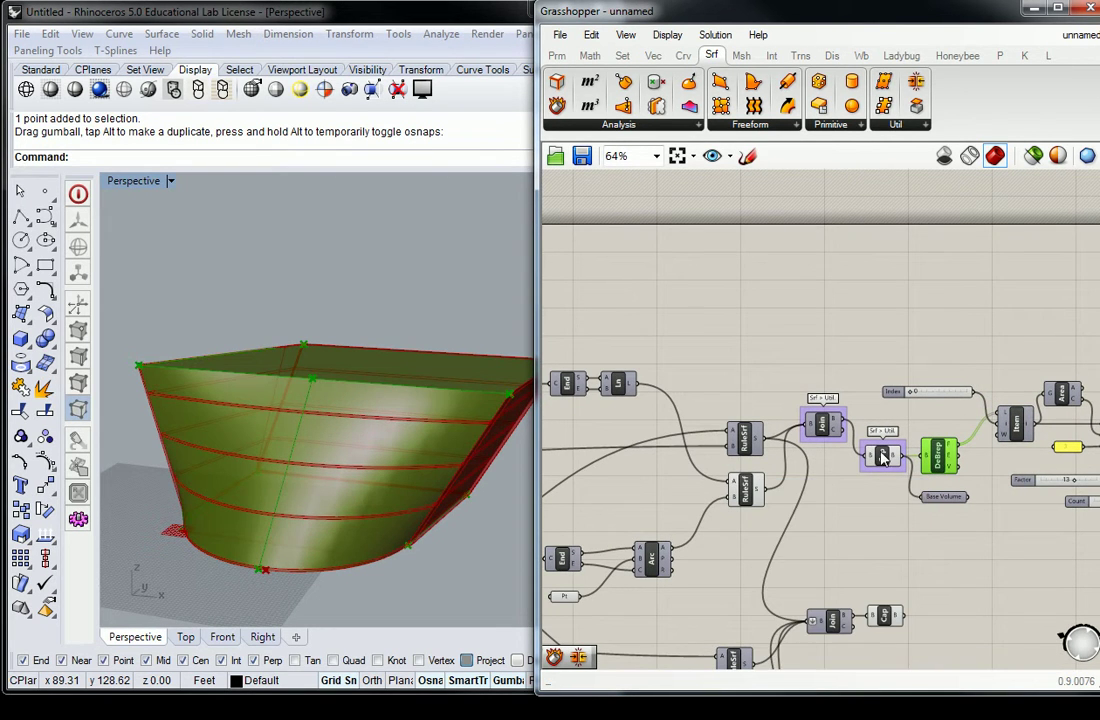
mouse_move(897, 457)
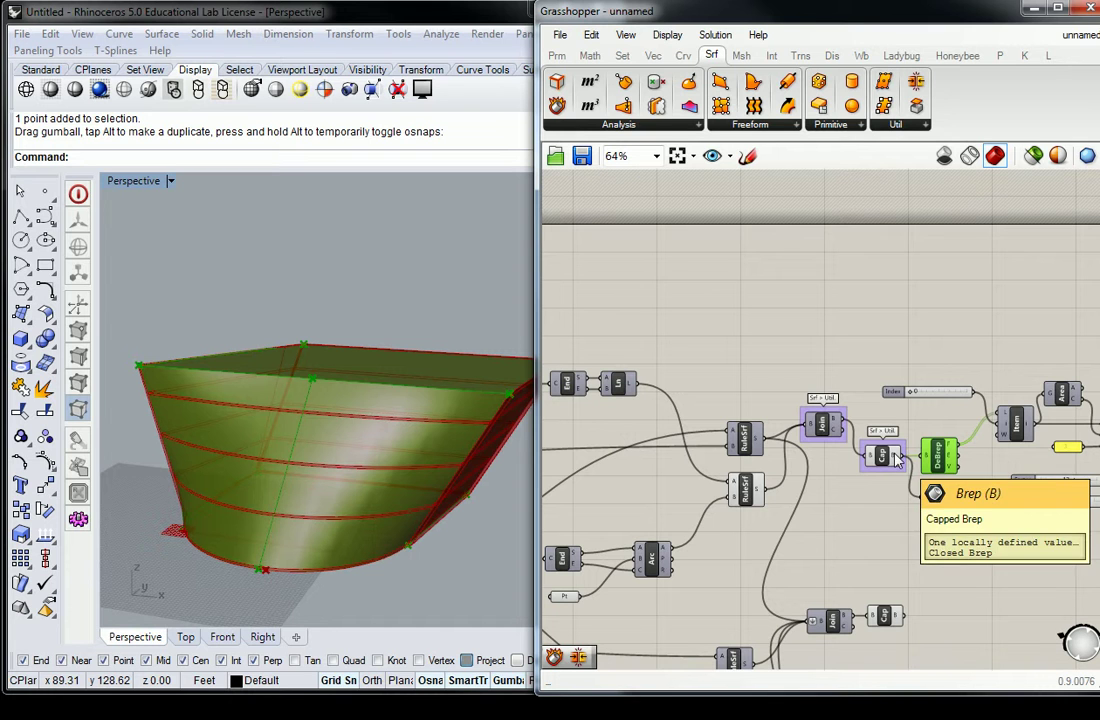
click(940, 430)
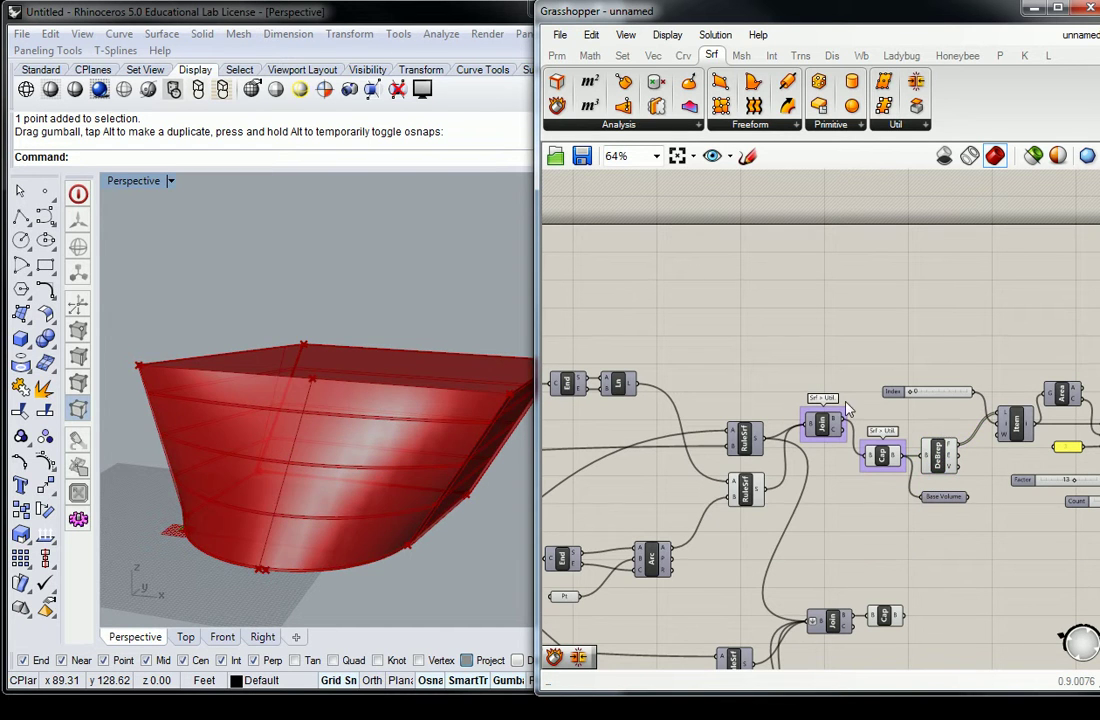
right_drag(826, 425, 900, 430)
click(899, 430)
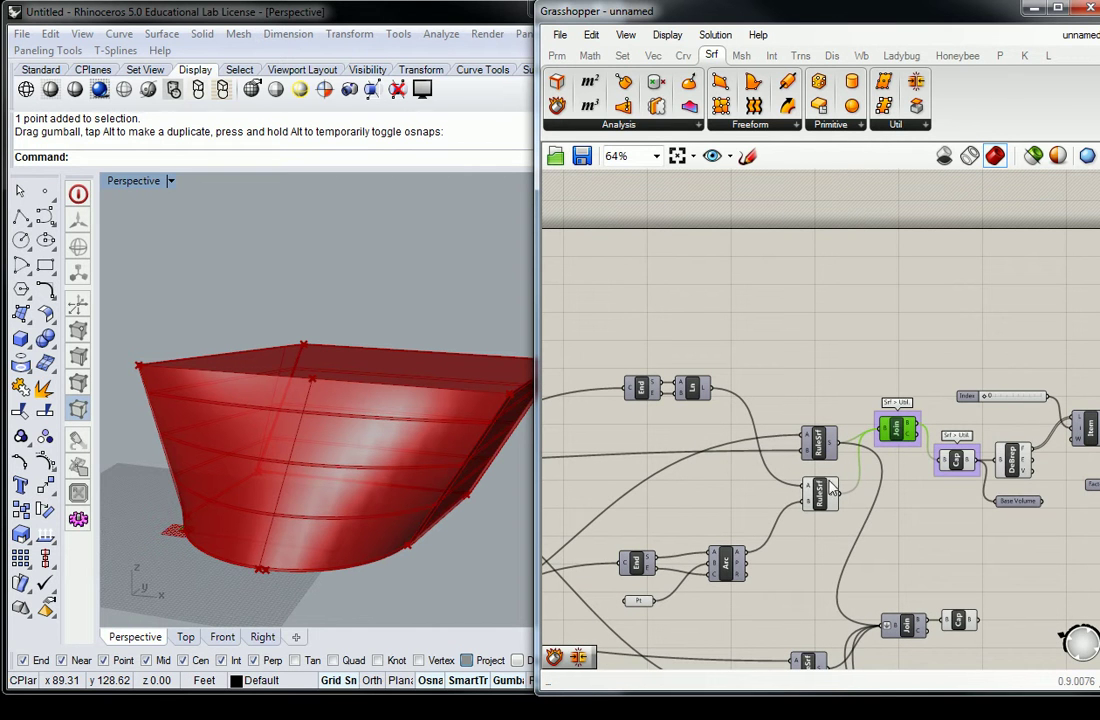
click(822, 497)
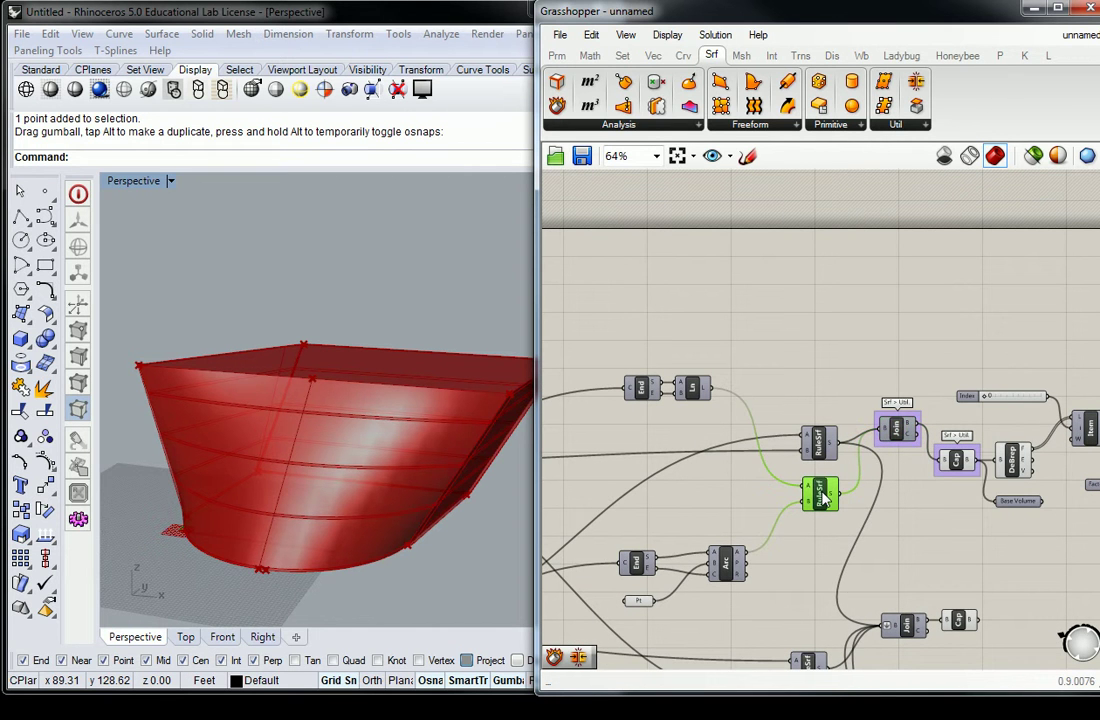
right_drag(974, 344, 928, 347)
Turn off the previews of the DeBrep component and the upper Cap component.
click(969, 465)
right_click(969, 465)
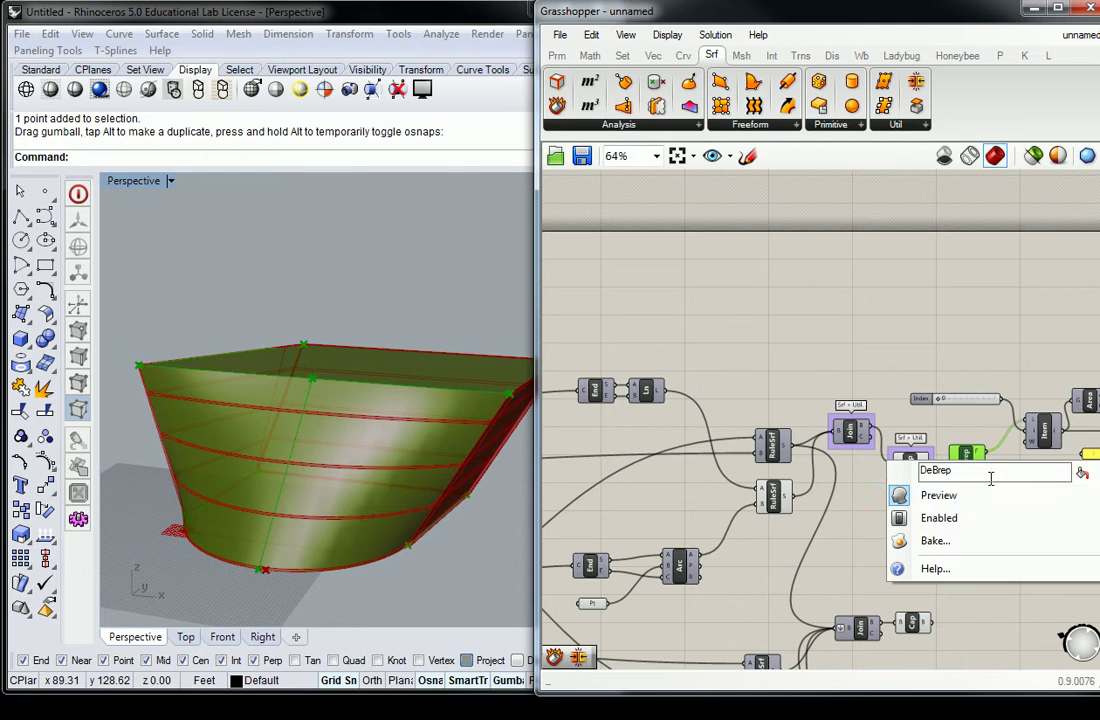
click(938, 497)
right_click(910, 462)
click(938, 497)
click(773, 497)
click(785, 348)
Place a Divide Domain² component above the Join and wire the lower RuleSrf's surface output into its domain input.
right_drag(806, 384, 792, 424)
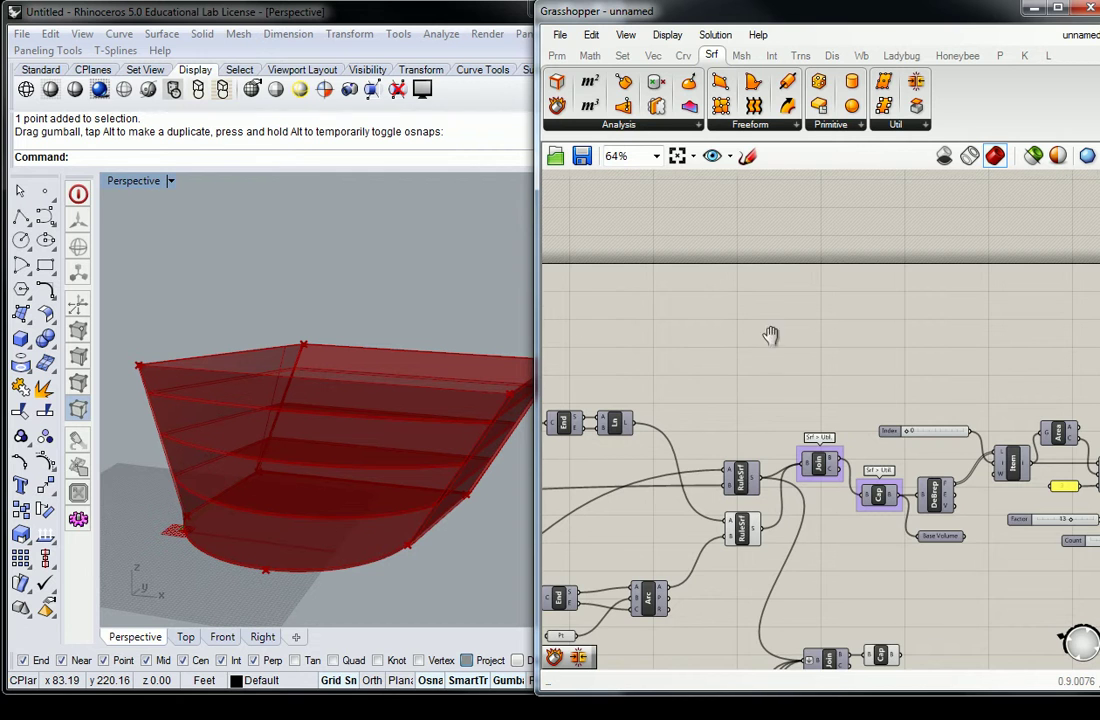
right_drag(778, 340, 802, 348)
click(590, 55)
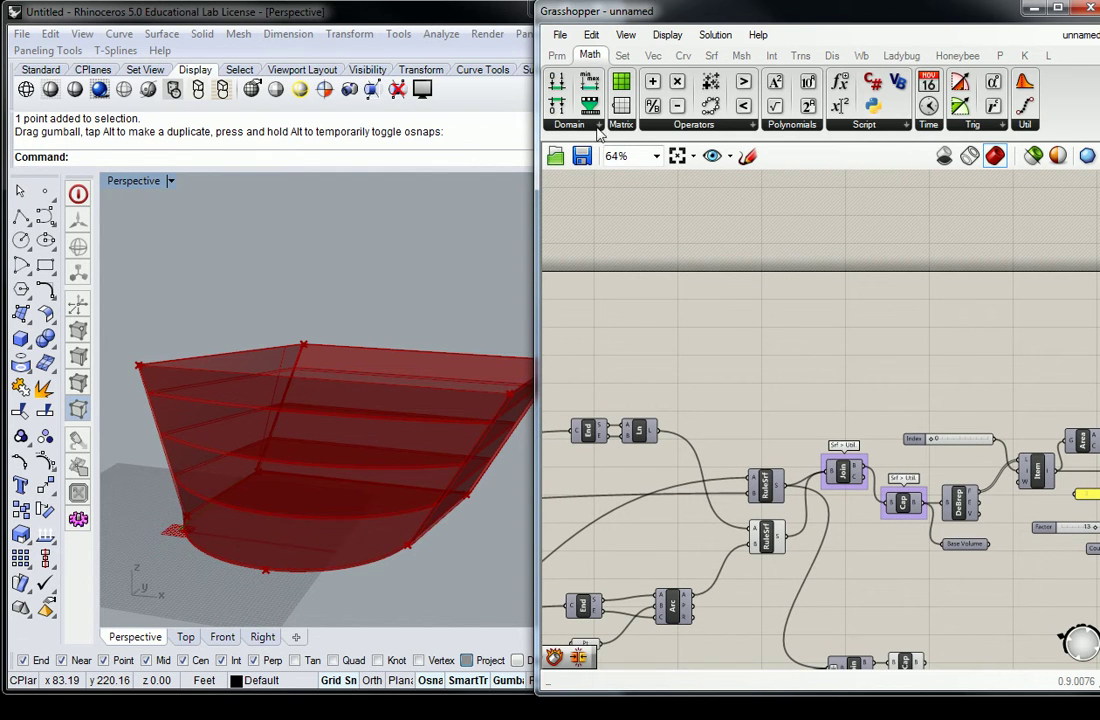
click(598, 124)
drag(590, 478, 853, 383)
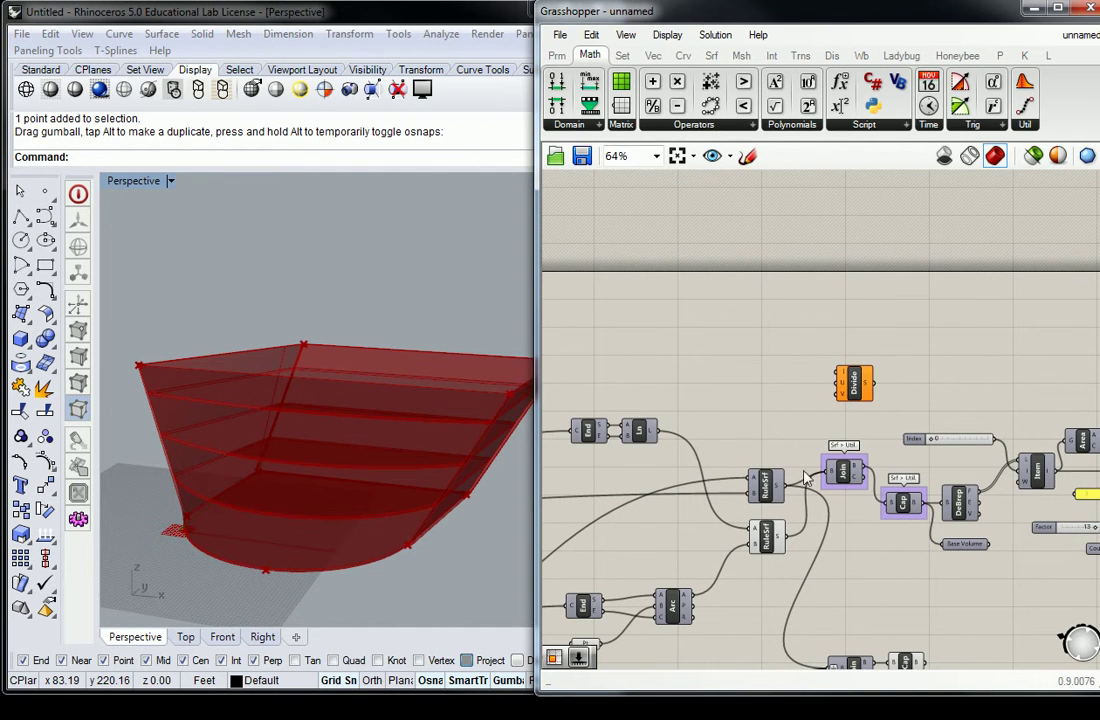
drag(787, 537, 838, 375)
click(830, 300)
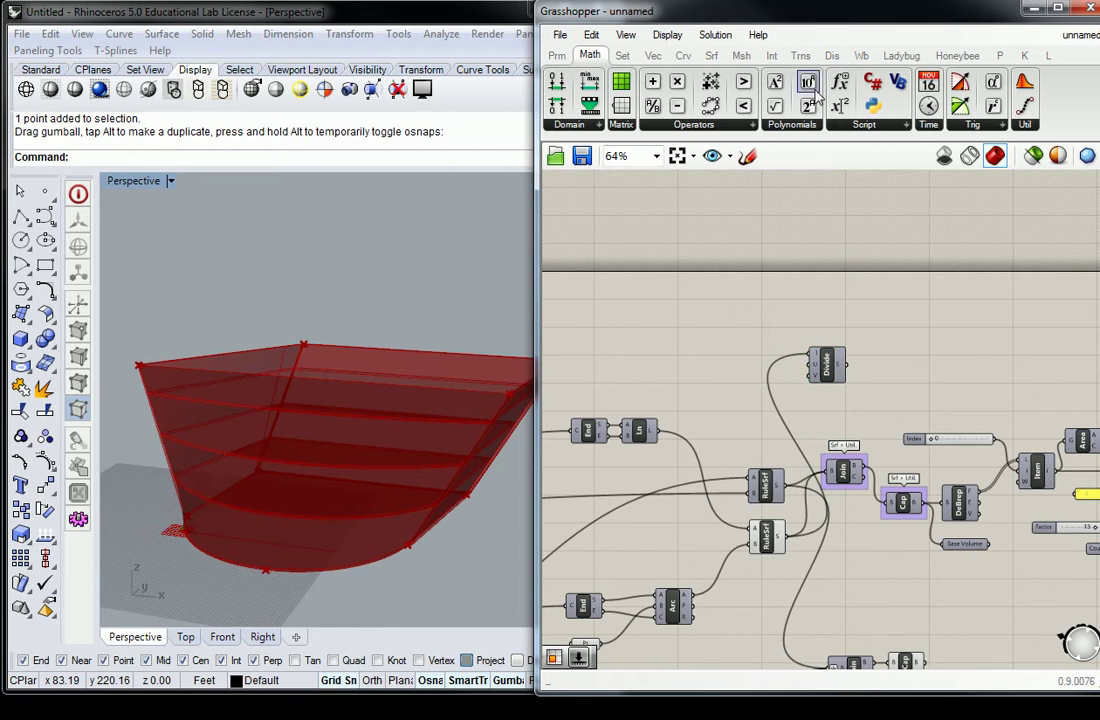
Add a SubSrf component, wiring the Divide output to its domain input and the lower RuleSrf to its surface input.
click(711, 55)
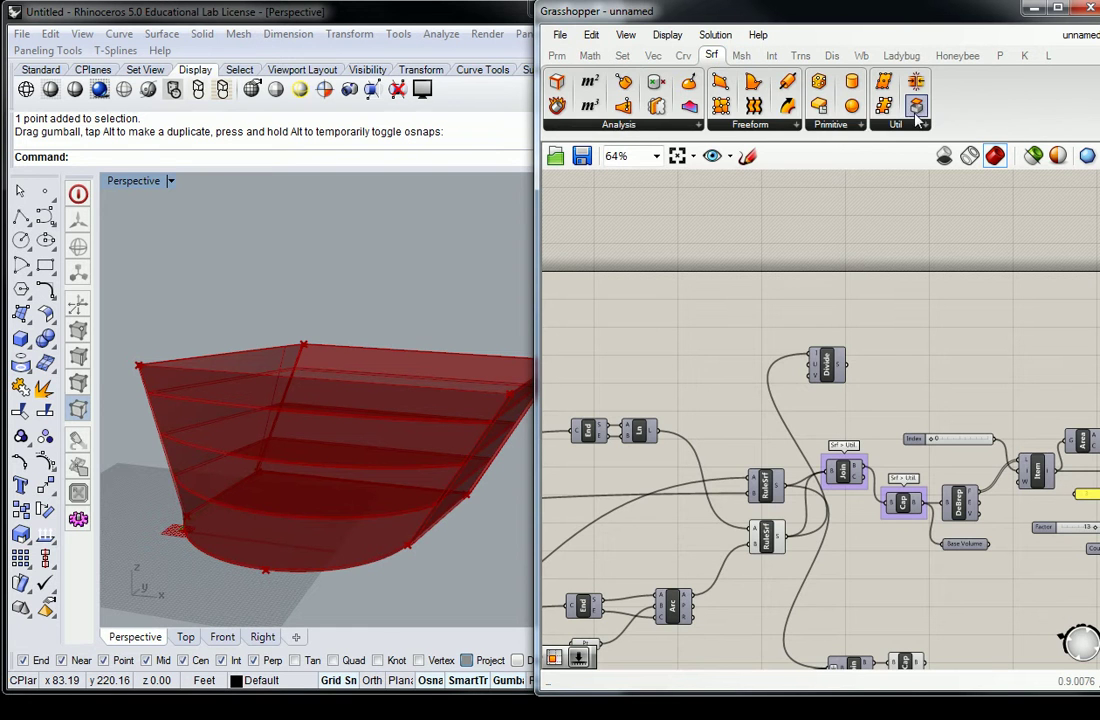
click(896, 124)
mouse_move(884, 277)
mouse_down()
mouse_move(917, 300)
mouse_move(902, 347)
mouse_move(884, 324)
mouse_up()
drag(848, 366, 873, 324)
click(787, 407)
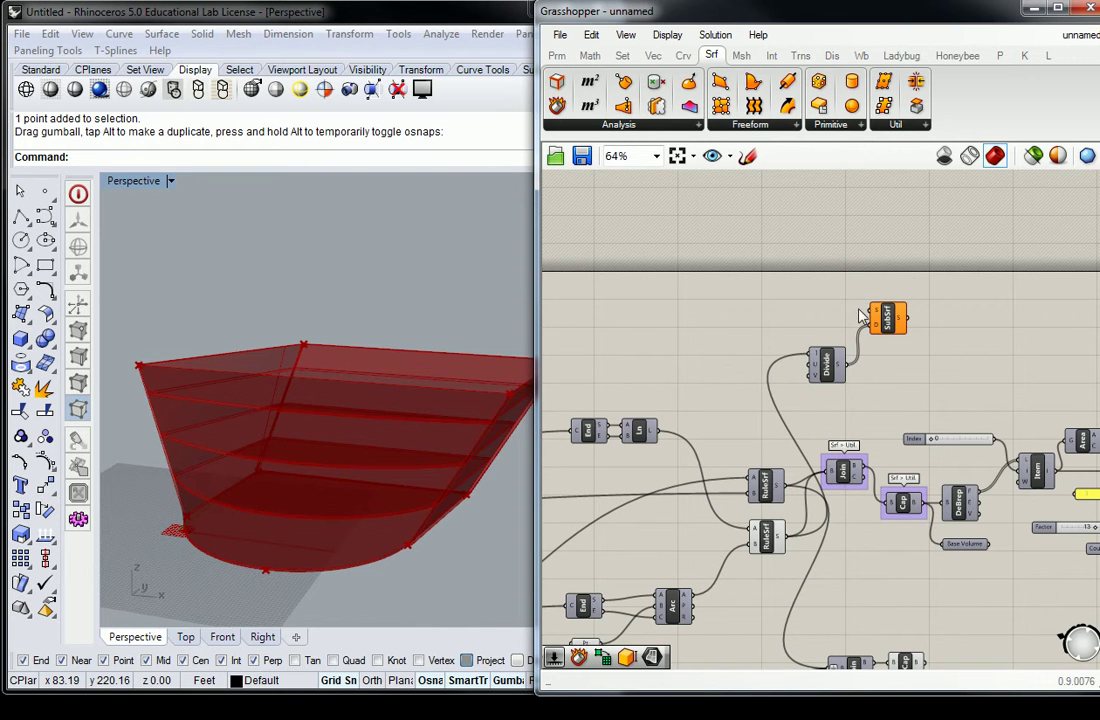
drag(788, 537, 870, 312)
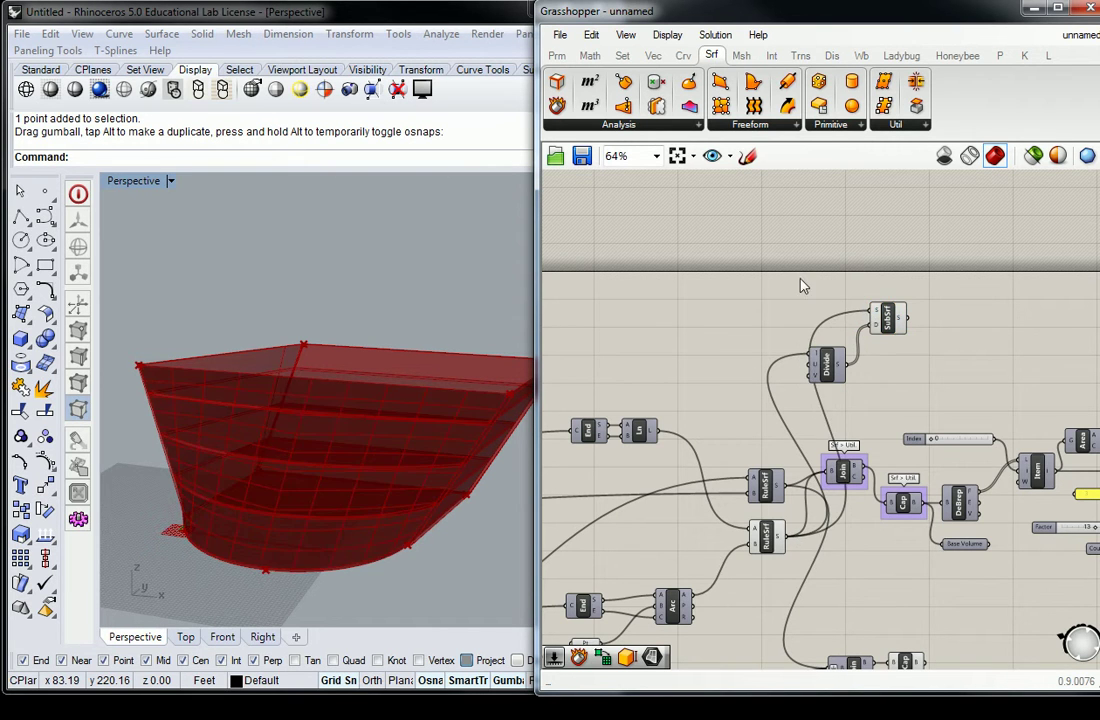
Examine the subdivided curved surface in the Perspective viewport up close and as a whole.
scroll(362, 421, up, 8)
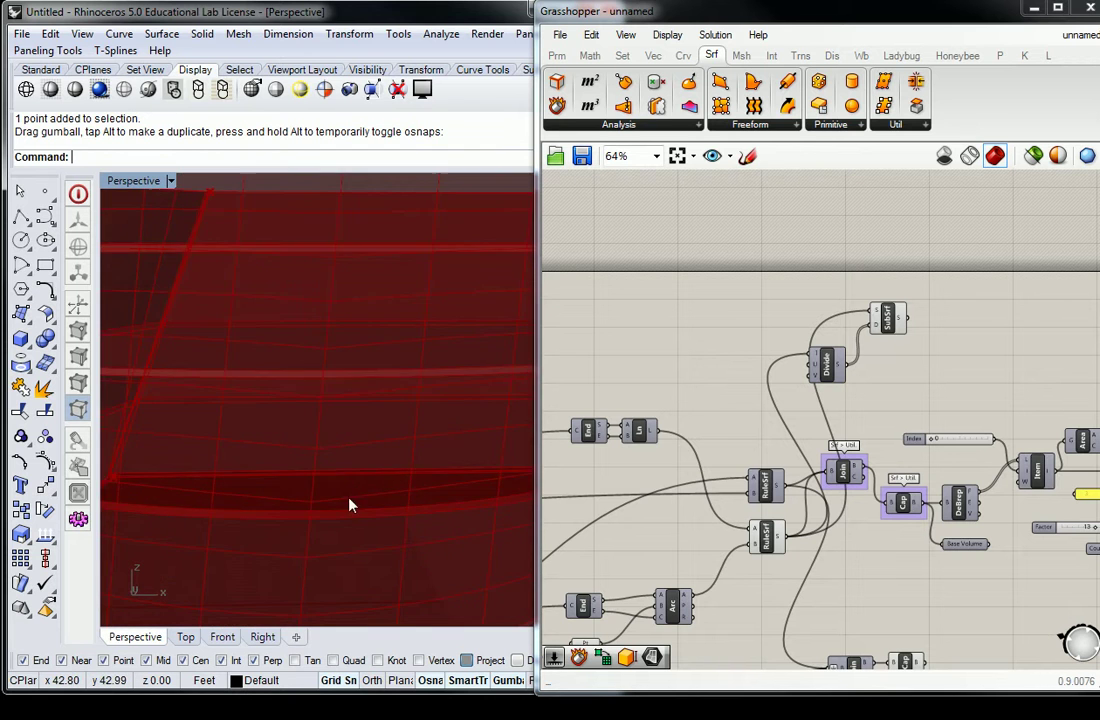
scroll(380, 445, down, 5)
right_drag(398, 425, 385, 474)
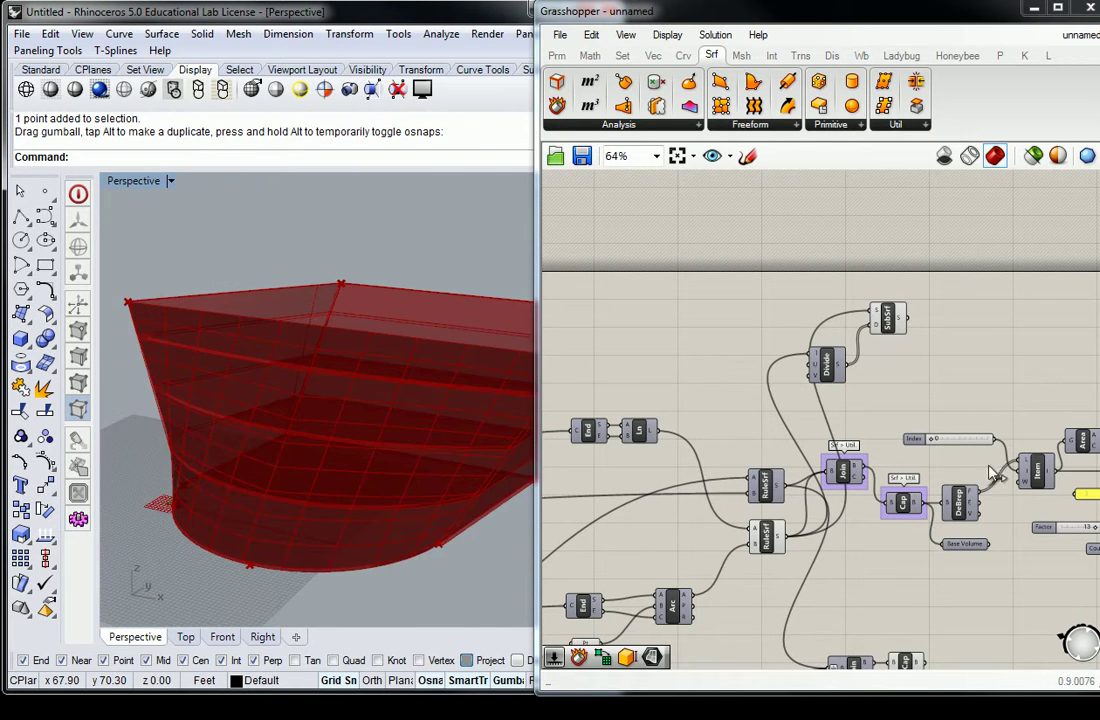
Preview the DeBrep component for comparison with the subdivided surface, and turn its preview off again.
click(955, 507)
right_click(955, 507)
click(945, 530)
right_drag(440, 445, 360, 378)
scroll(358, 340, up, 3)
scroll(358, 312, down, 3)
right_drag(358, 312, 365, 423)
right_click(955, 507)
click(940, 537)
Highlight the SubSrf component and examine its panel grid on the curved front of the model.
scroll(365, 423, up, 10)
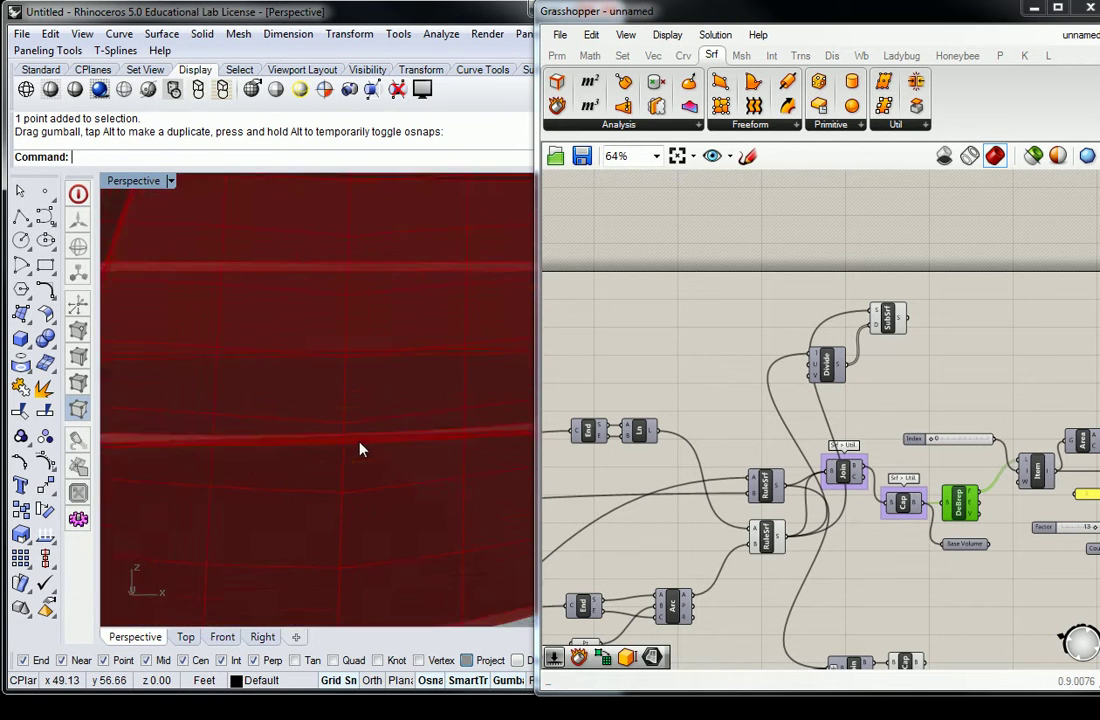
right_drag(349, 470, 350, 479)
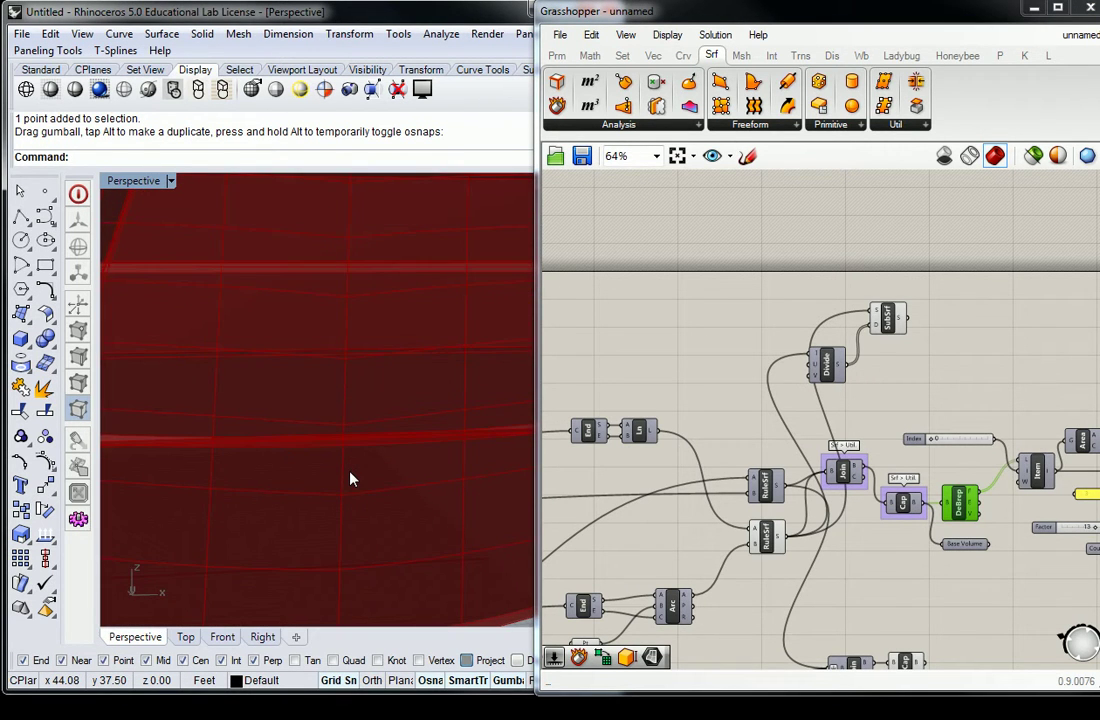
click(892, 318)
right_drag(430, 435, 454, 459)
scroll(370, 410, down, 5)
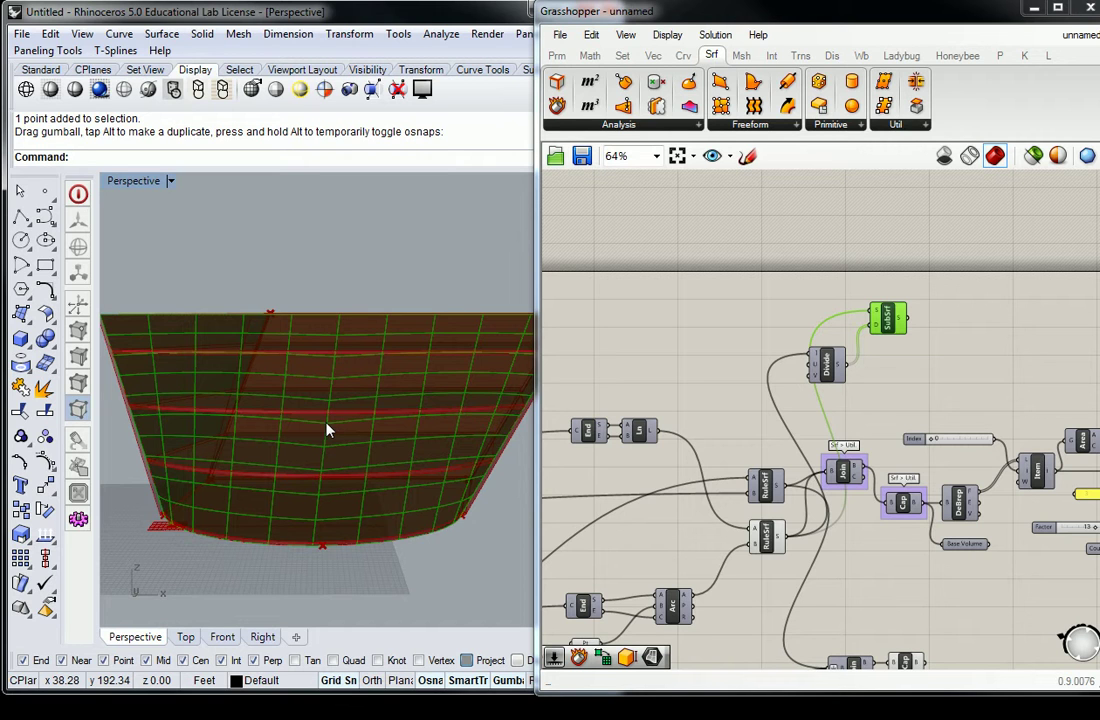
Delete the SubSrf component and undo the deletion.
click(729, 334)
click(885, 322)
key(Delete)
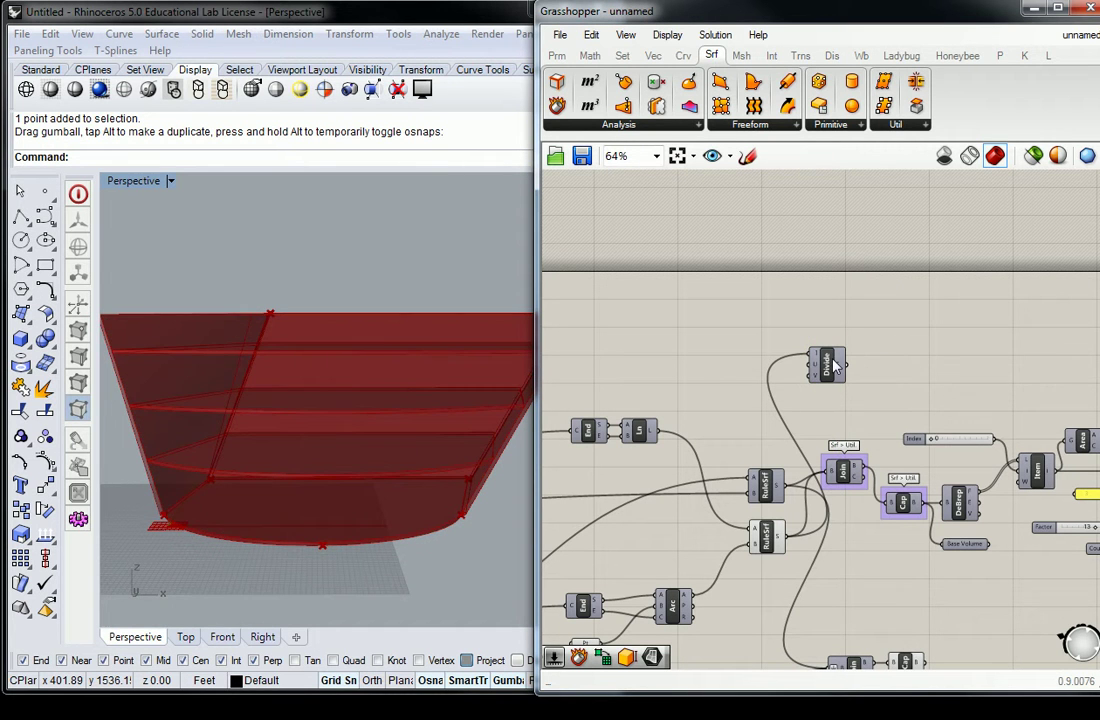
key(ctrl+z)
Hide the preview of the SubSrf component, and delete it together with the Divide component.
drag(810, 295, 940, 385)
key(space)
click(849, 316)
click(897, 298)
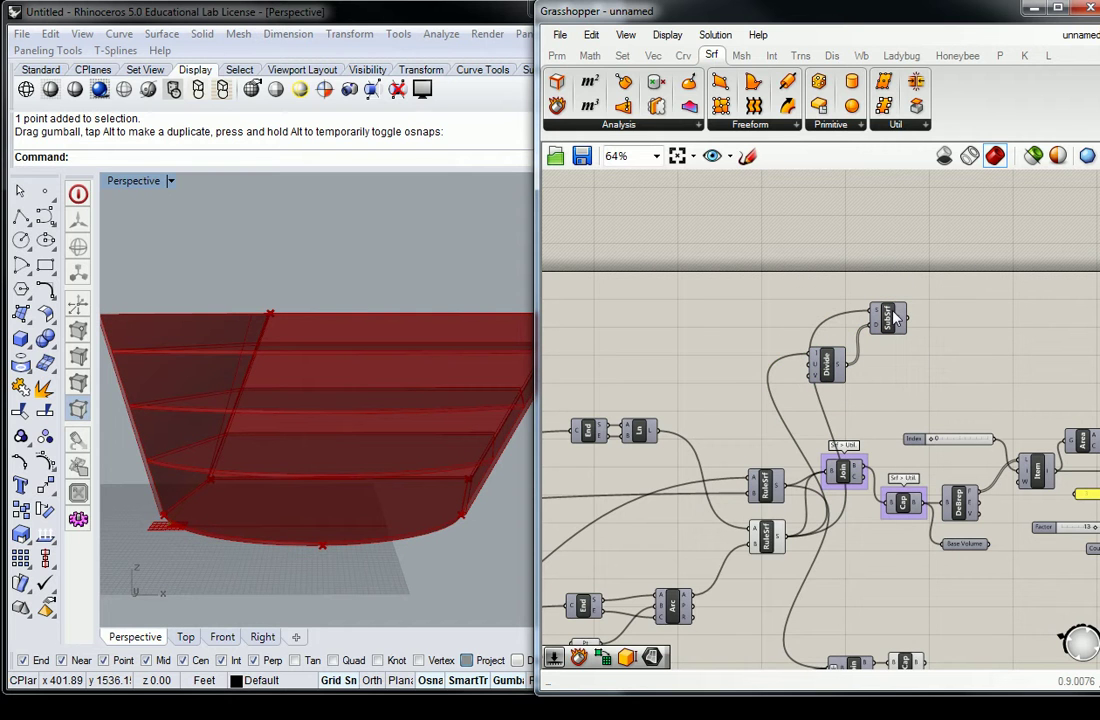
drag(958, 302, 770, 400)
key(Delete)
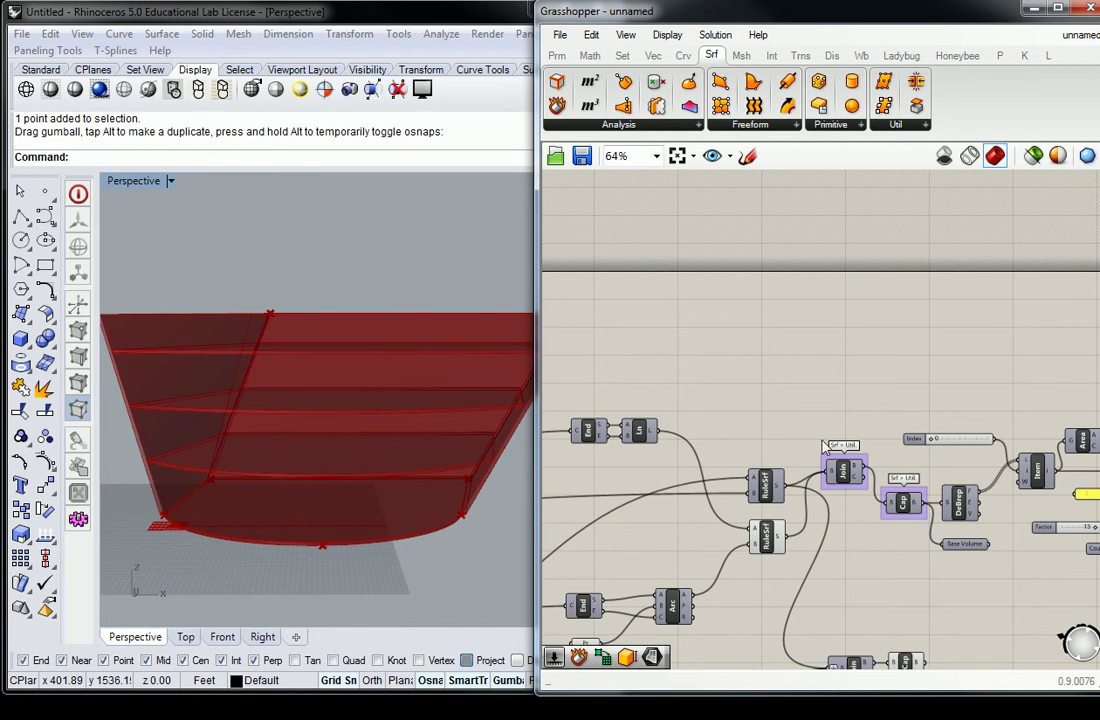
Turn on the previews of the Ln and Arc components that feed the lower RuleSrf.
right_drag(772, 503, 942, 458)
click(935, 491)
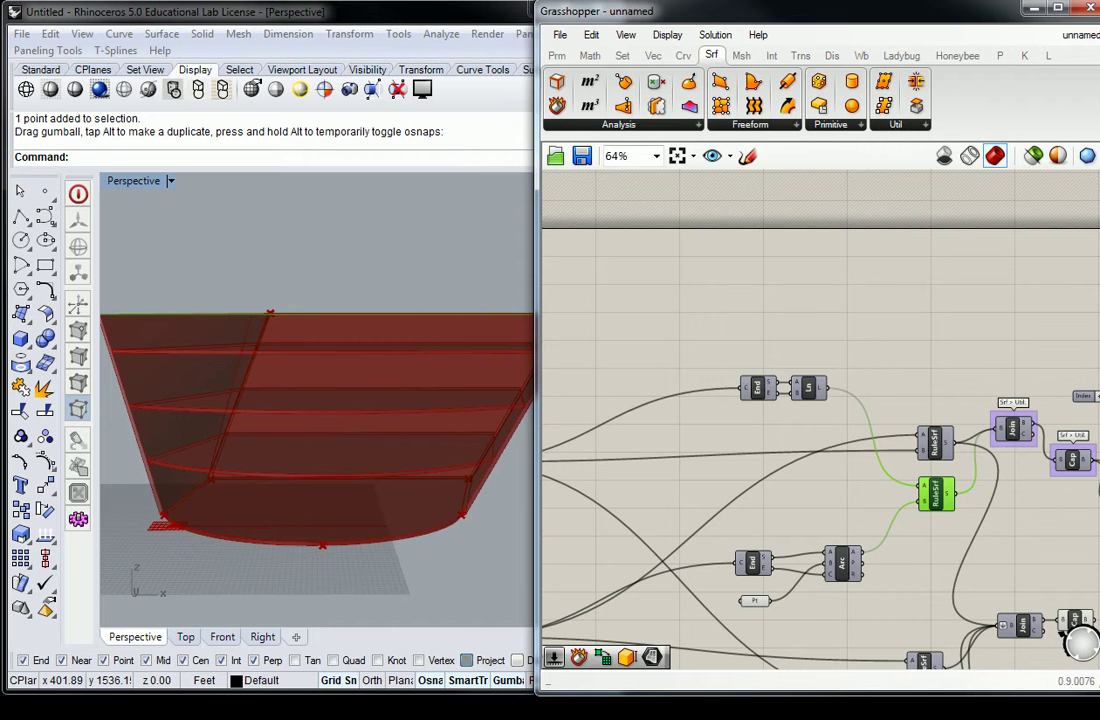
click(809, 388)
right_click(818, 388)
click(845, 421)
click(760, 566)
right_drag(813, 468, 823, 420)
click(853, 515)
right_click(853, 517)
click(885, 550)
Select the Ln and Arc components together and examine their highlighted curves on the model.
right_drag(878, 323, 817, 363)
drag(834, 319, 748, 524)
right_drag(479, 336, 320, 385)
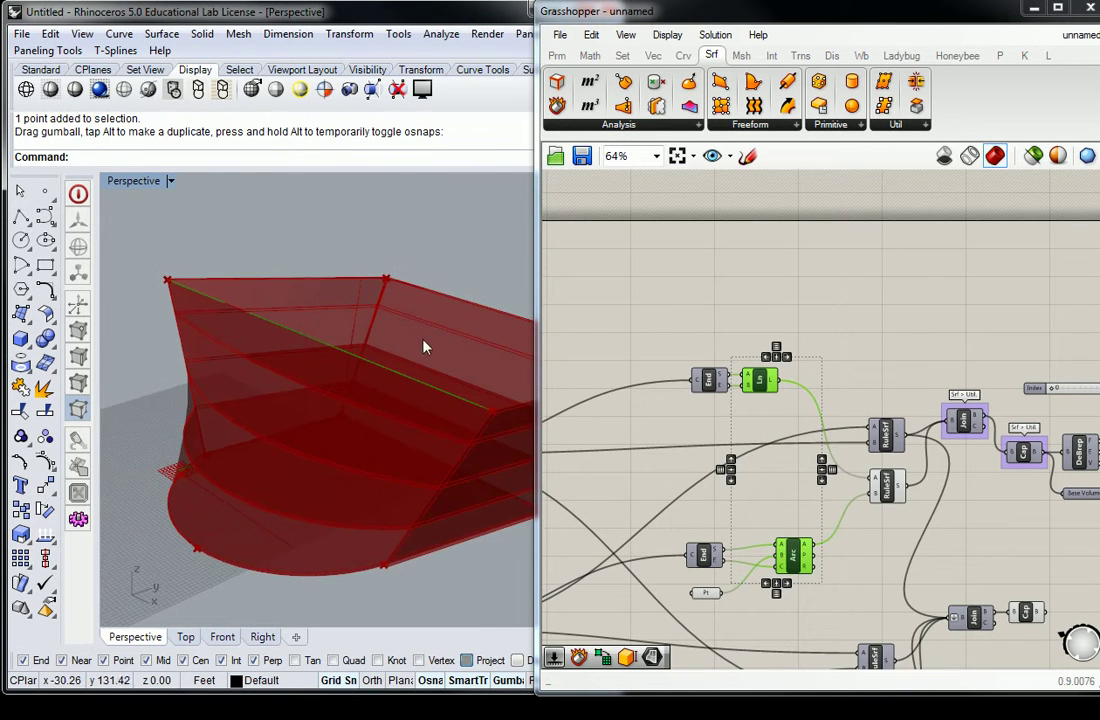
shift+right_drag(433, 340, 407, 377)
Turn off the preview of the lower RuleSrf component.
click(822, 394)
click(884, 482)
right_click(884, 482)
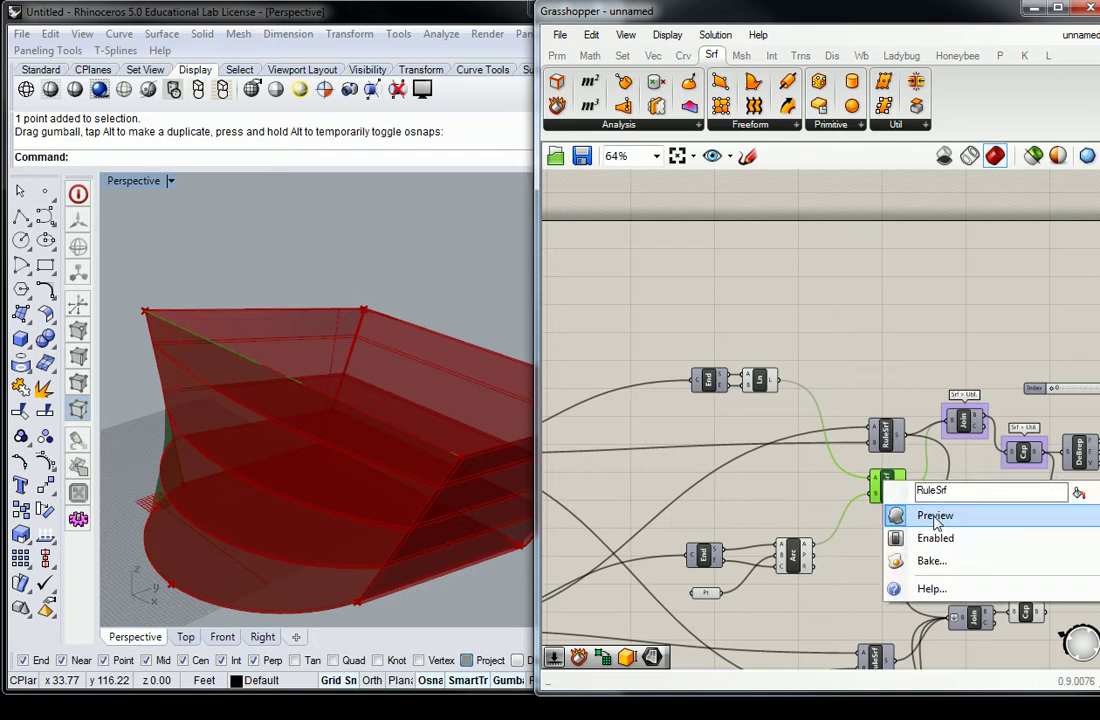
click(935, 516)
right_drag(744, 422, 746, 382)
click(729, 273)
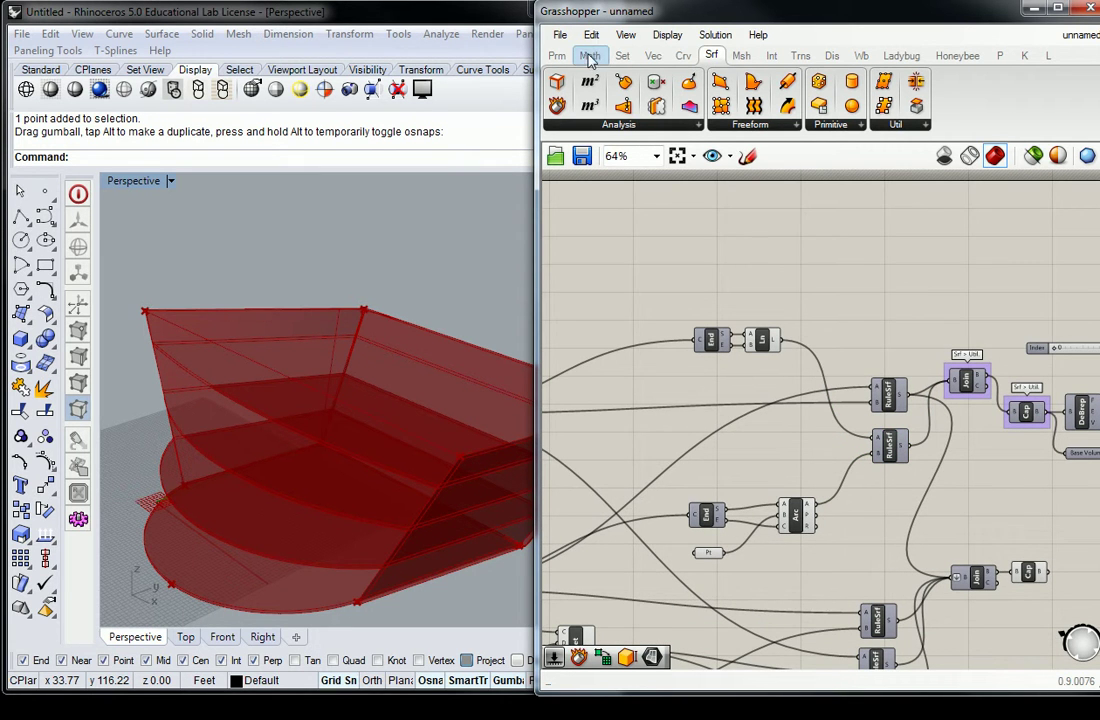
Add a Curve parameter to the canvas and feed it with both the Ln line and the Arc output.
click(557, 55)
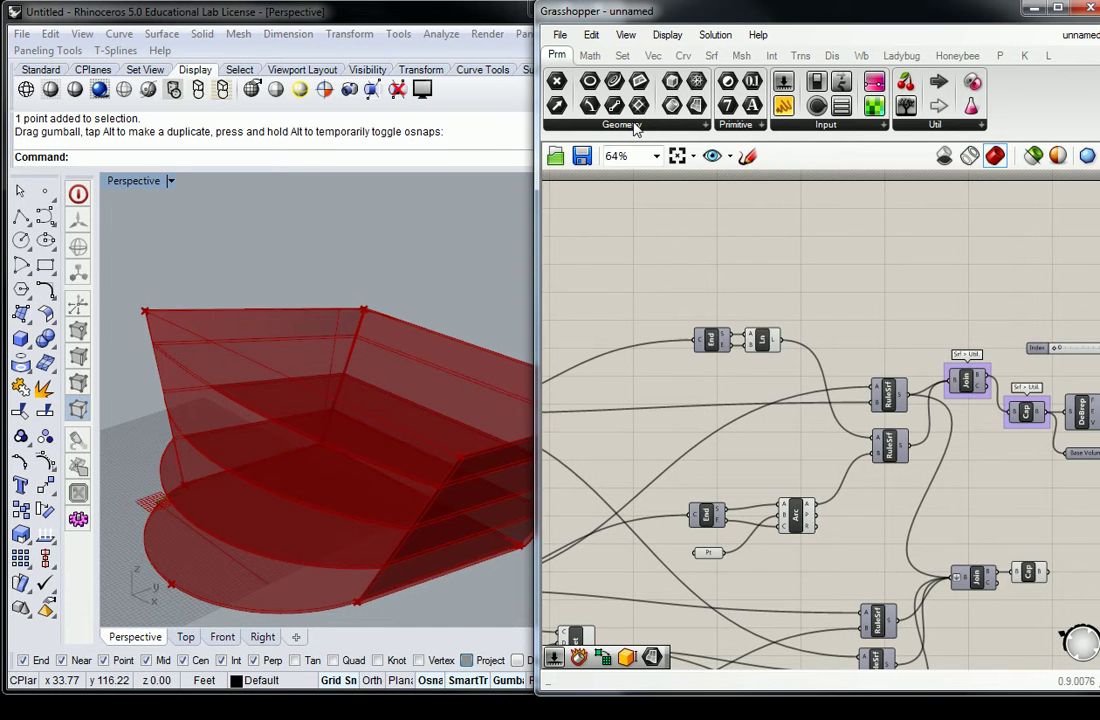
click(634, 125)
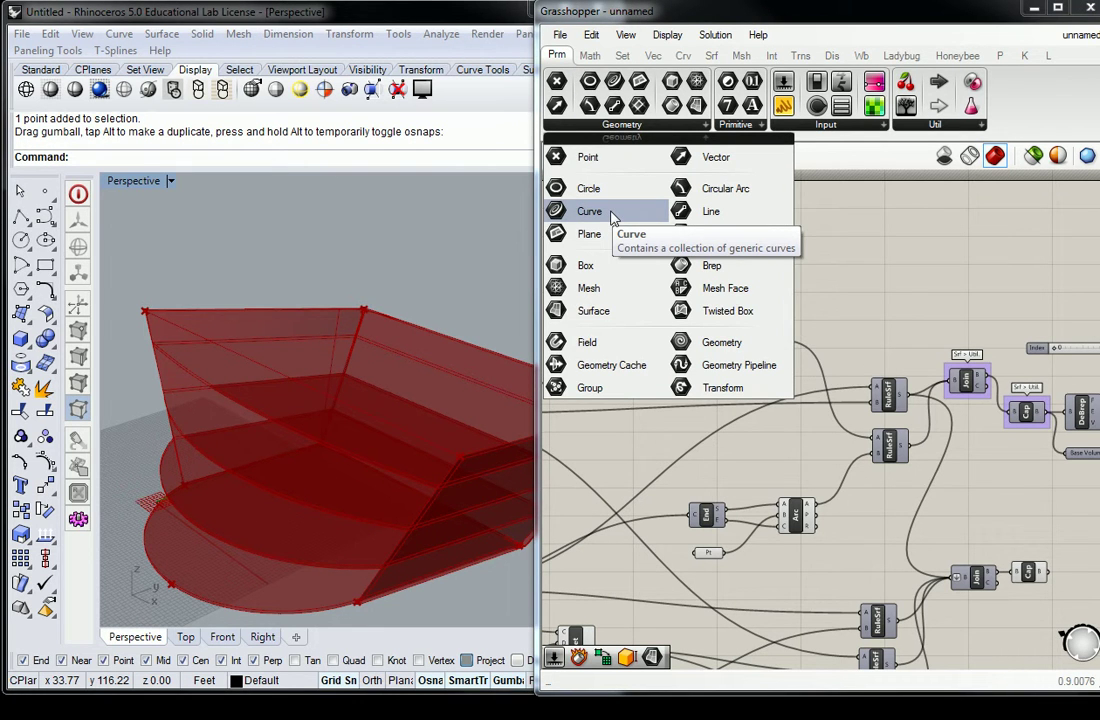
drag(604, 216, 857, 315)
drag(788, 340, 855, 304)
drag(833, 490, 853, 304)
scroll(860, 300, up, 5)
mouse_move(843, 323)
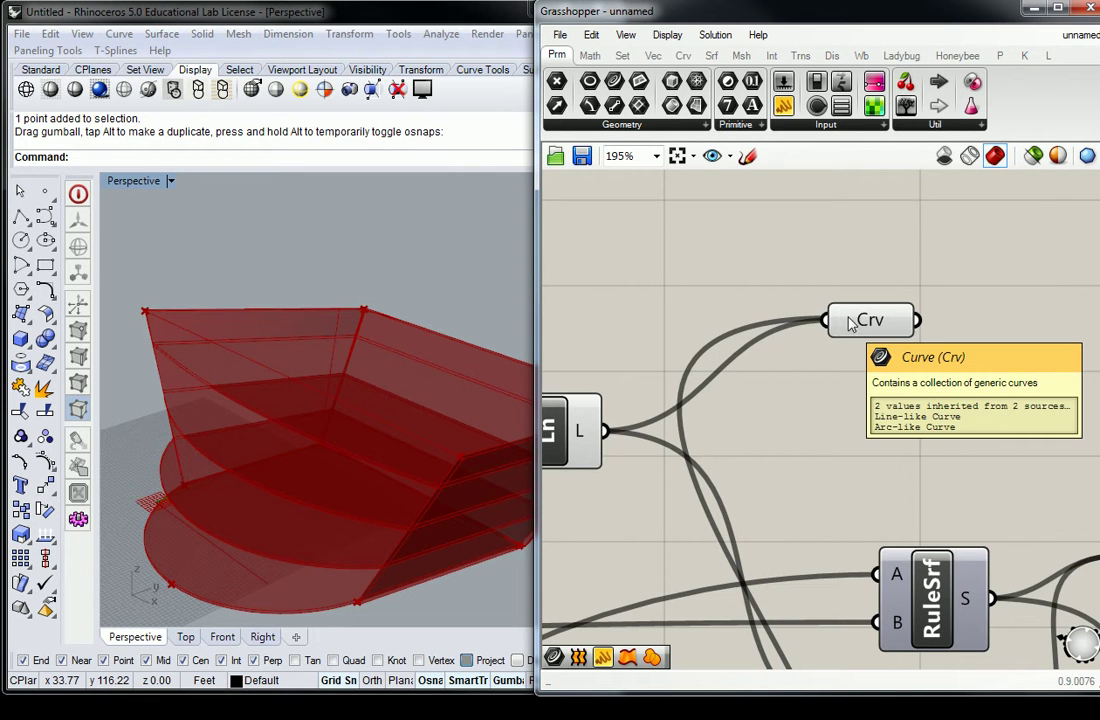
Add a Loft component and connect the Crv parameter to its curves input.
right_drag(822, 263, 763, 247)
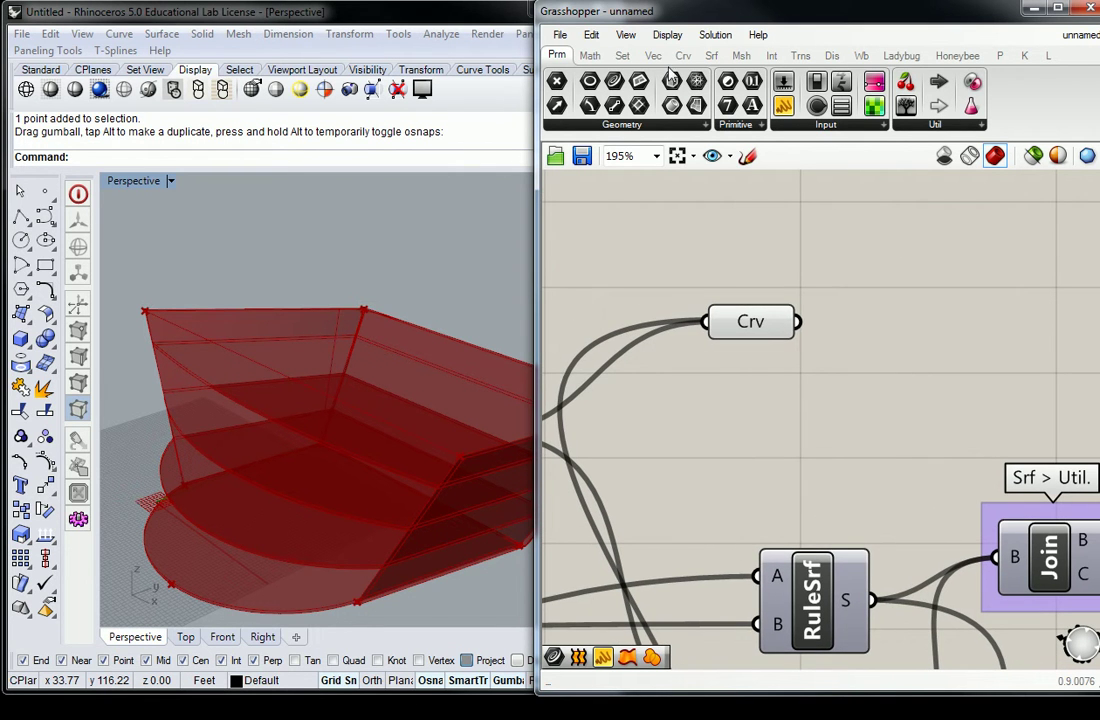
click(711, 55)
click(752, 124)
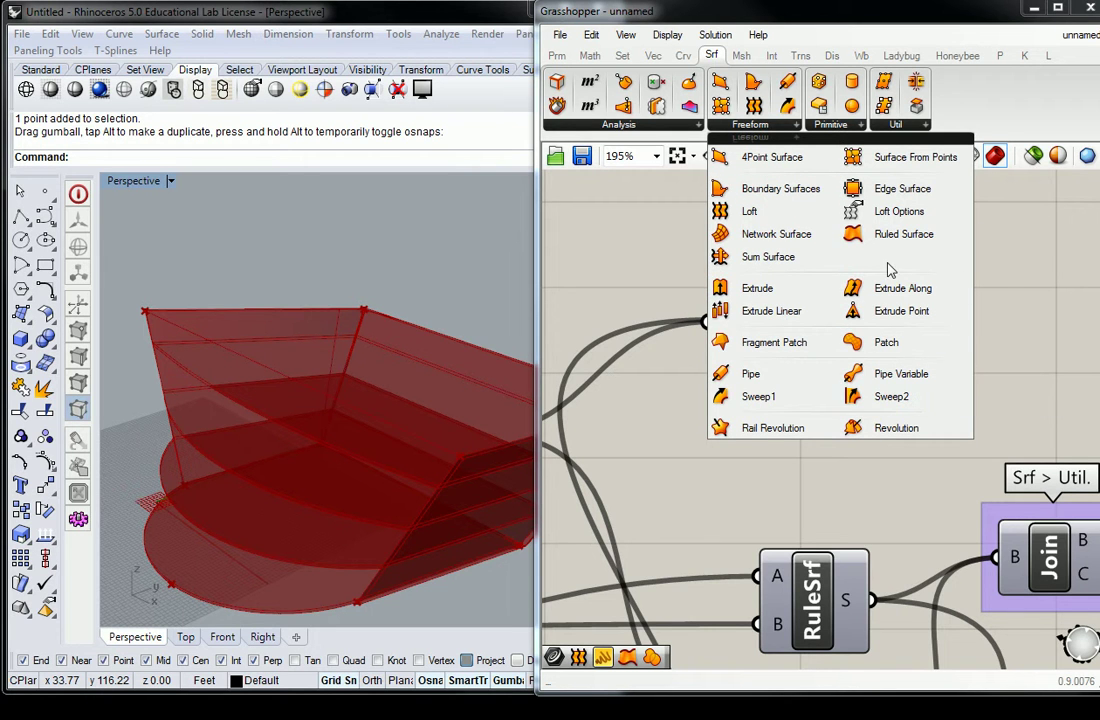
drag(745, 211, 882, 340)
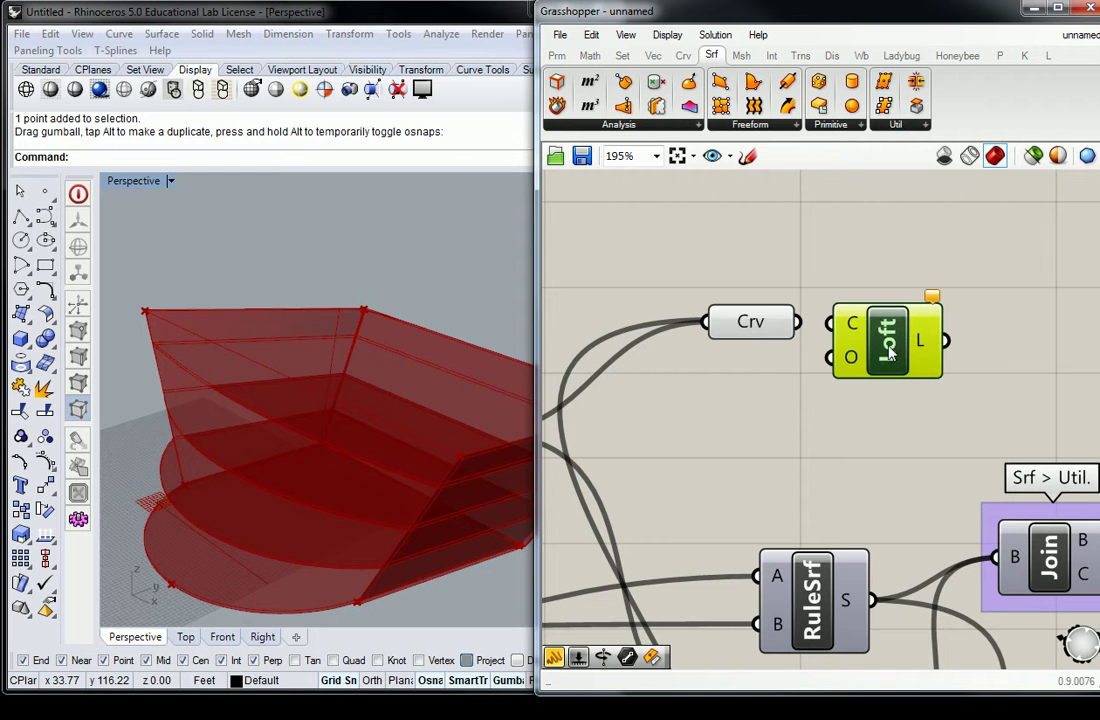
drag(797, 322, 829, 323)
click(828, 275)
scroll(859, 273, down, 4)
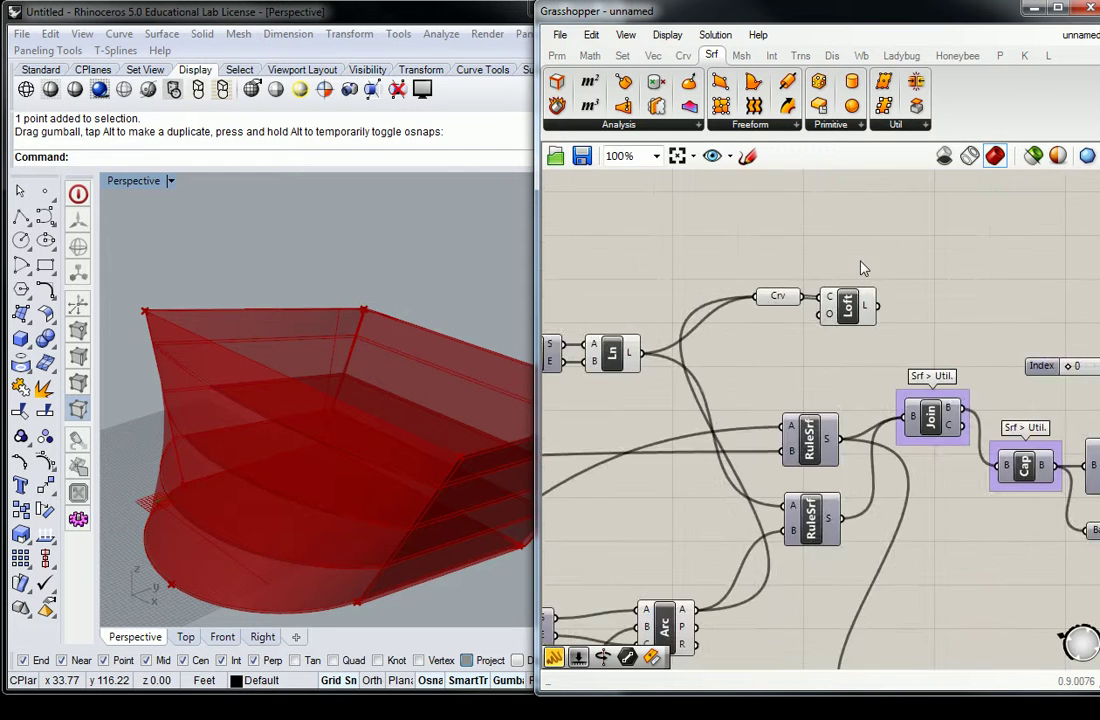
Add a Divide Domain² component and connect the Loft output to its domain input.
right_drag(842, 282, 785, 334)
drag(705, 330, 829, 350)
click(856, 341)
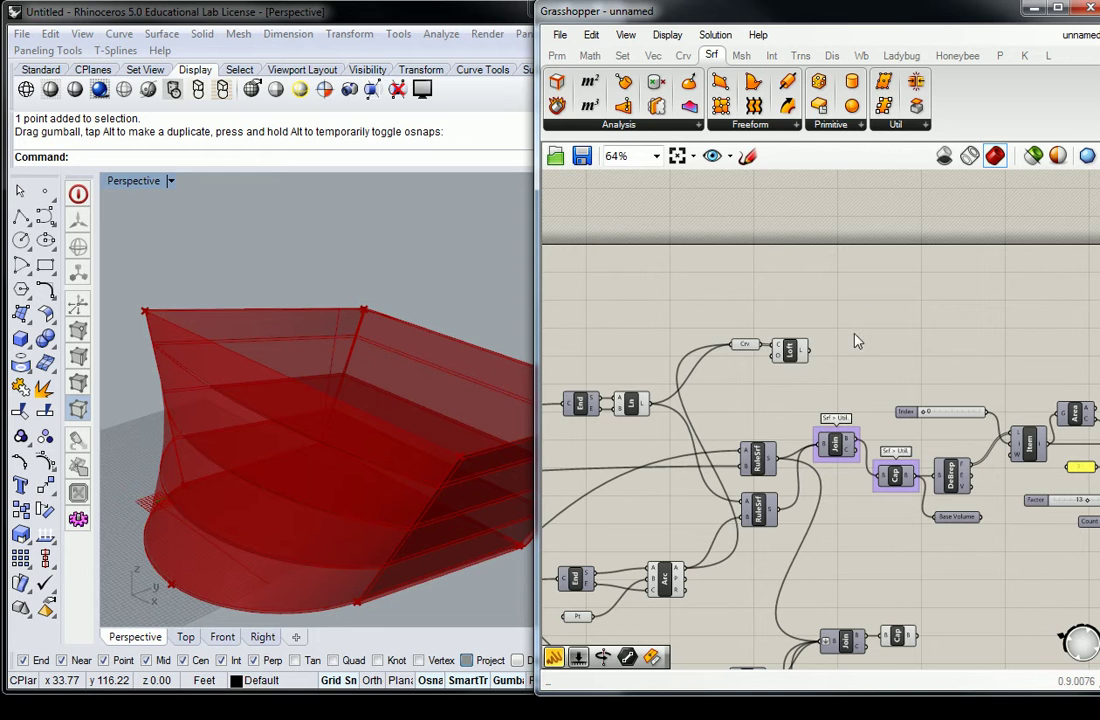
click(590, 56)
click(569, 124)
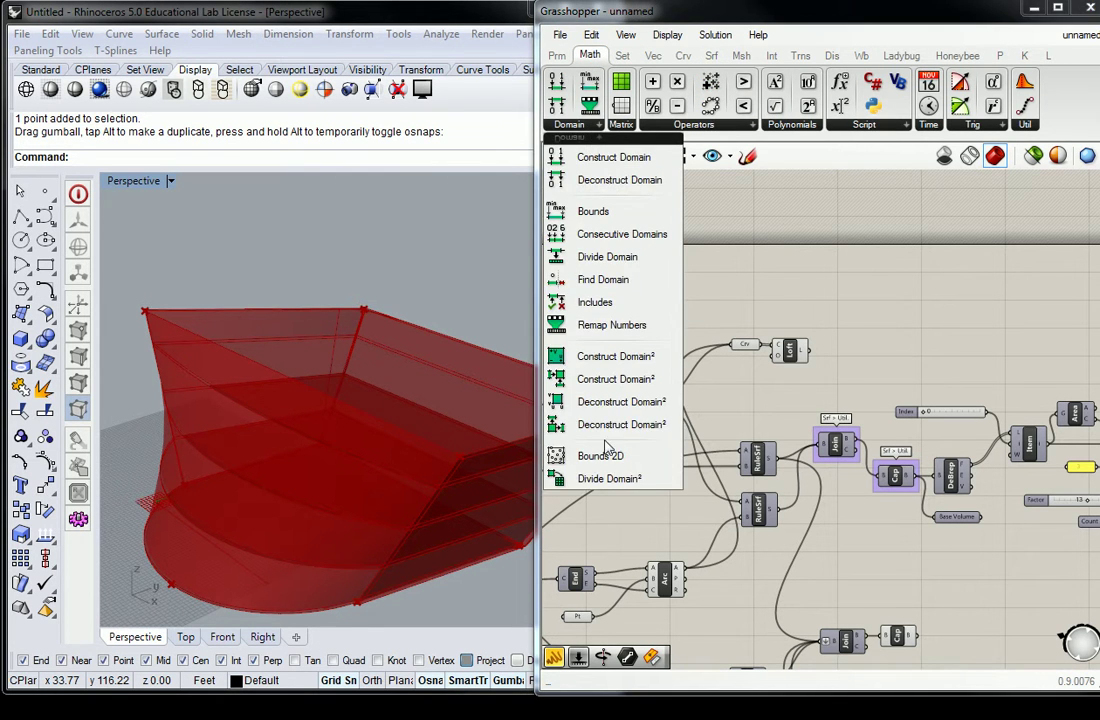
drag(620, 484, 896, 331)
click(727, 320)
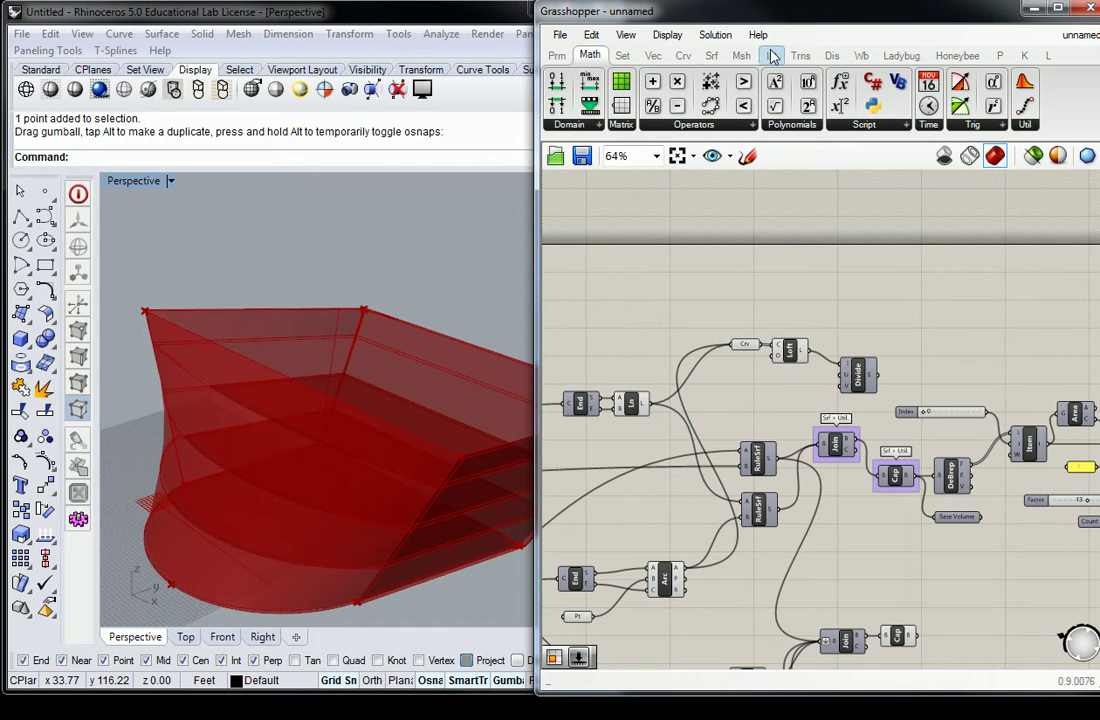
Add an Isotrim component fed by the Loft surface and the divided domain.
click(711, 56)
click(896, 124)
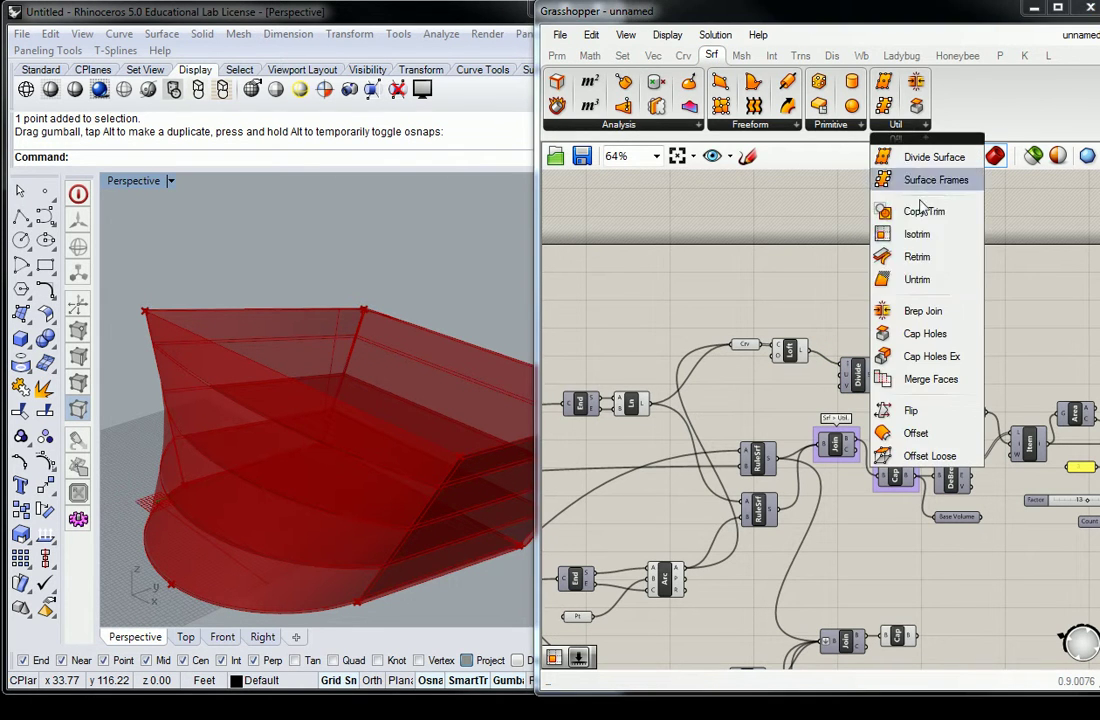
drag(917, 234, 907, 343)
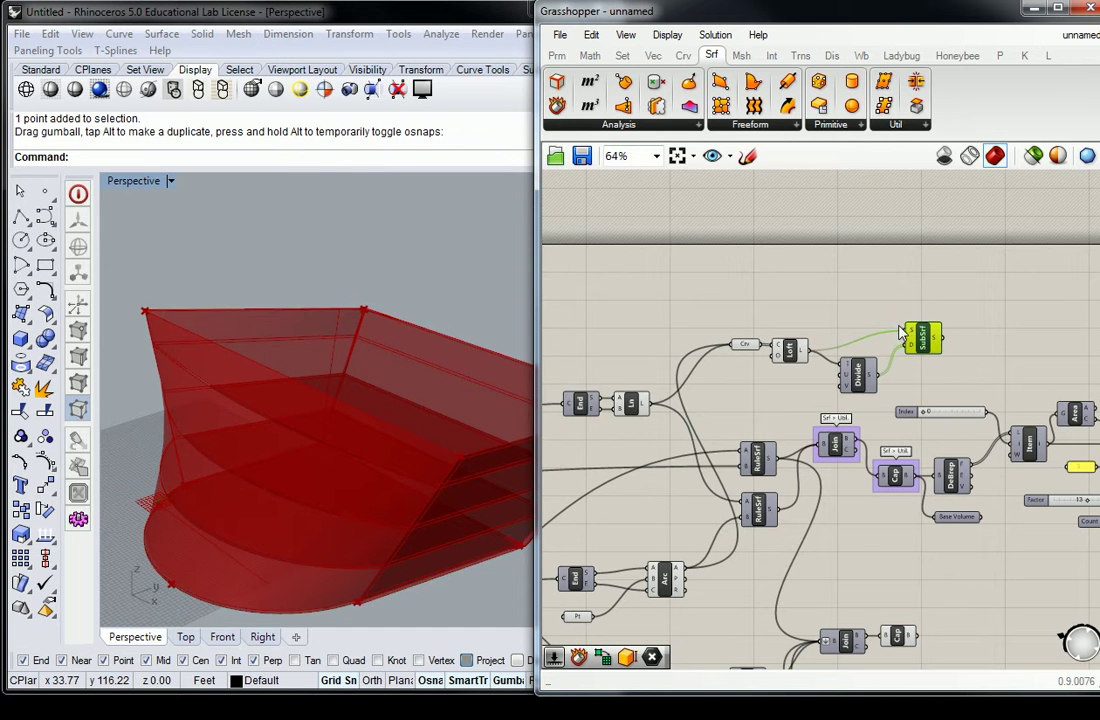
Select the Ln, Crv, Loft and upper RuleSrf components together and turn off their previews.
right_drag(333, 393, 397, 400)
scroll(397, 400, up, 3)
drag(810, 300, 575, 485)
middle_click(628, 397)
click(628, 397)
right_drag(576, 379, 562, 388)
right_drag(290, 430, 268, 562)
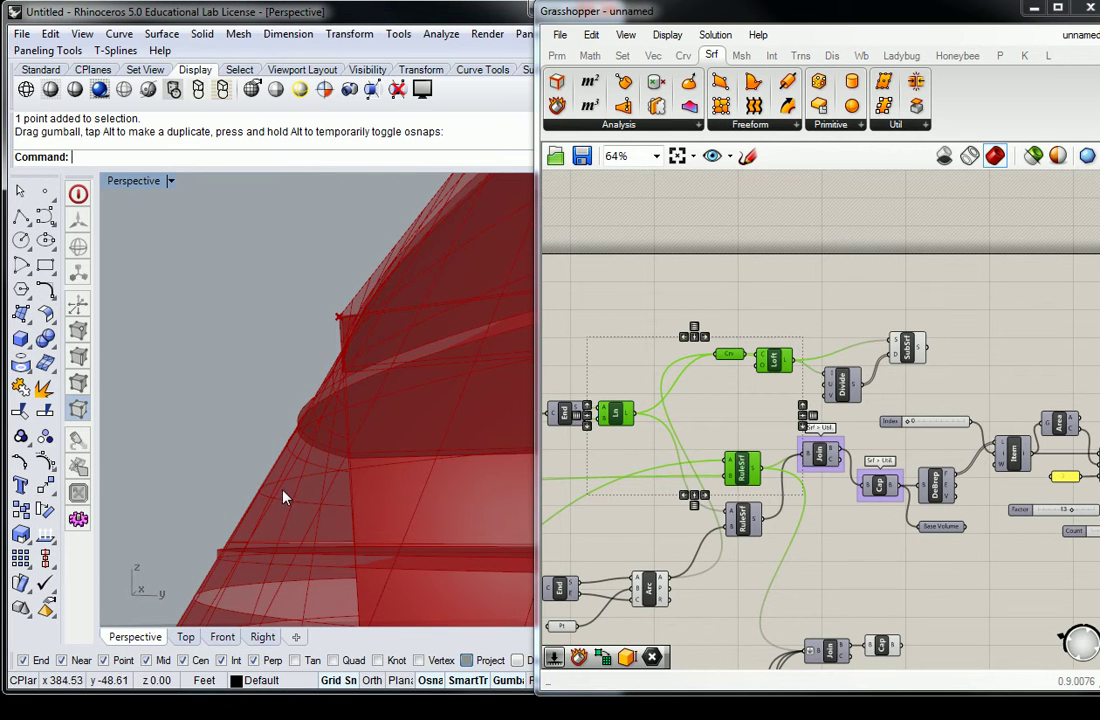
shift+right_drag(386, 388, 339, 420)
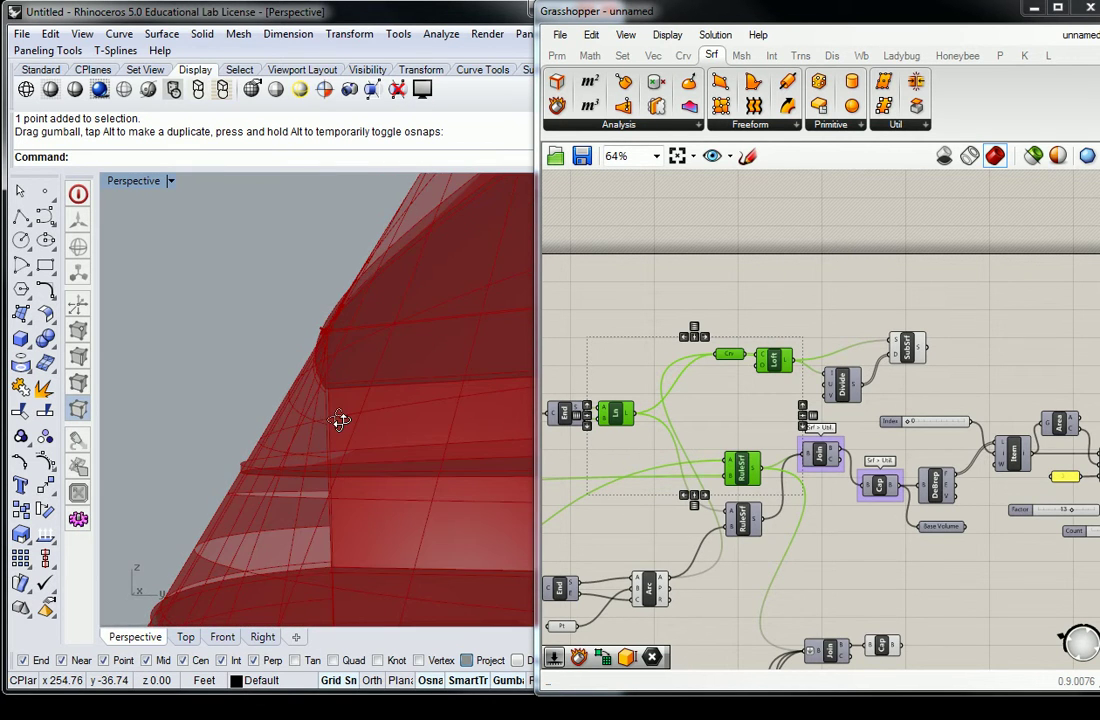
Move the Crv, Loft, Divide and SubSrf components together higher on the canvas, and highlight SubSrf on the model.
click(788, 318)
click(922, 357)
drag(953, 285, 710, 395)
drag(842, 382, 838, 340)
click(785, 247)
click(906, 320)
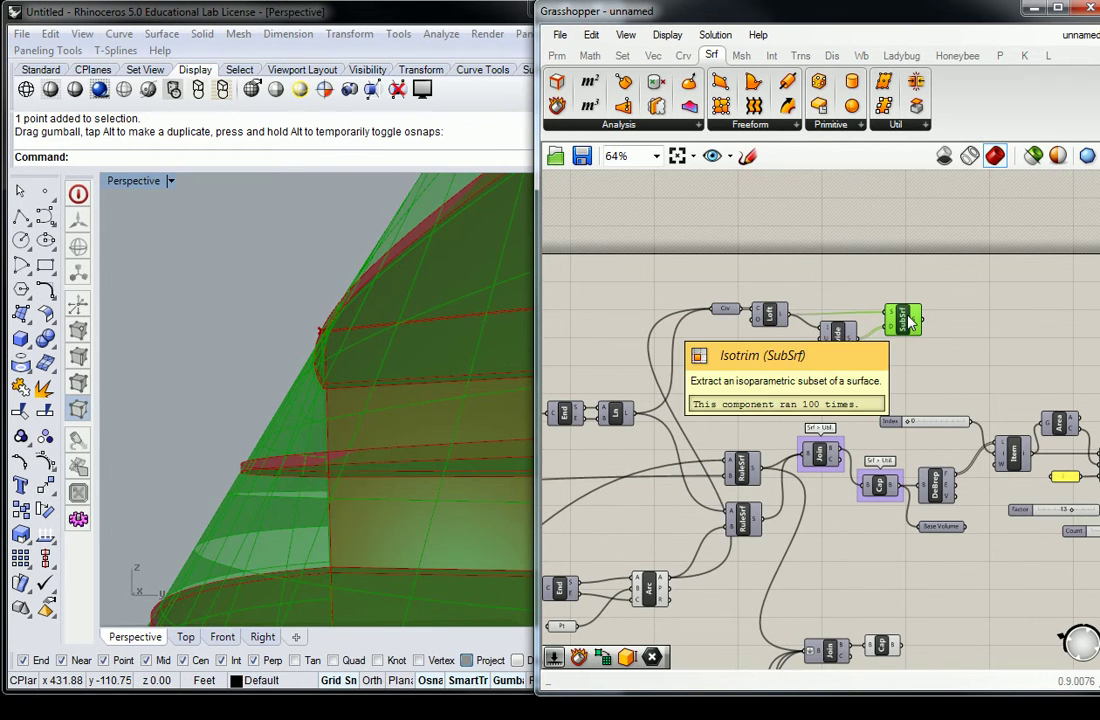
click(877, 264)
Turn off the preview of the Arc component.
right_drag(480, 310, 360, 424)
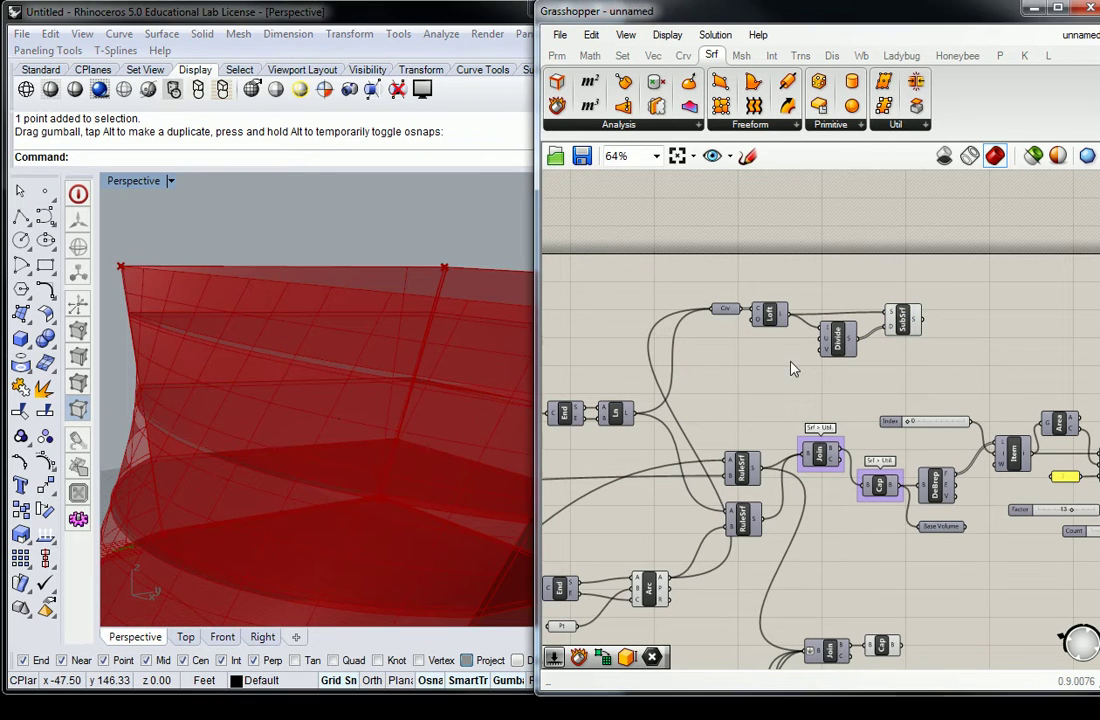
right_drag(491, 410, 393, 298)
shift+right_drag(376, 342, 369, 400)
right_drag(782, 359, 908, 333)
click(778, 568)
right_click(778, 570)
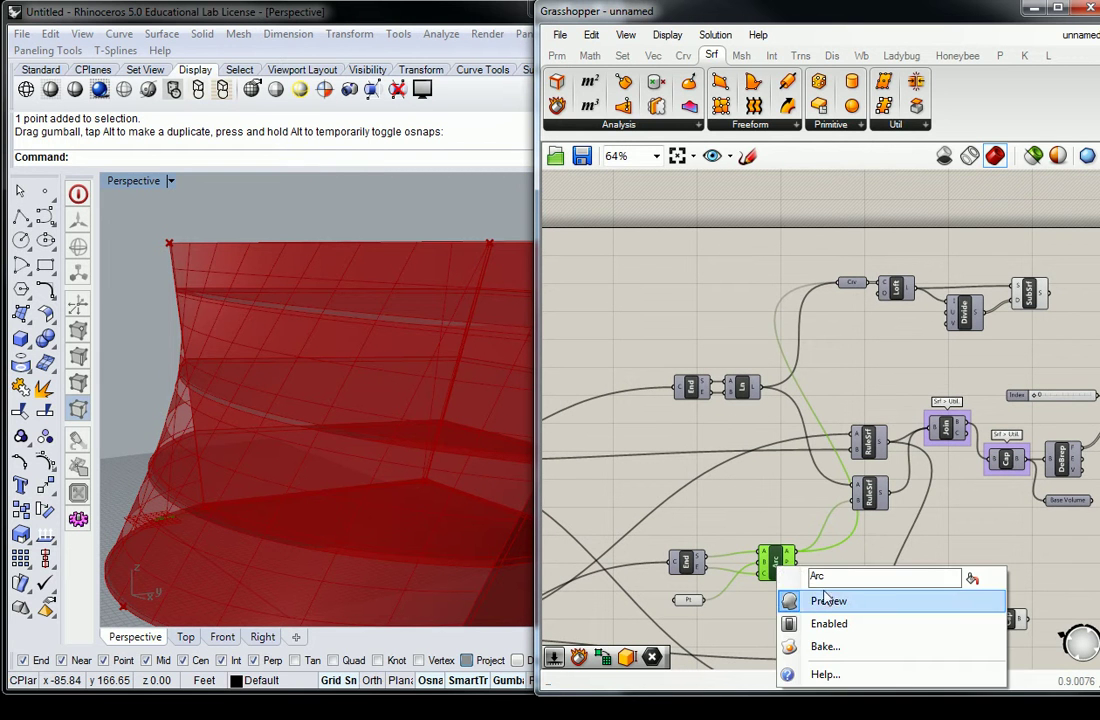
key(Escape)
click(905, 318)
right_drag(905, 318, 854, 346)
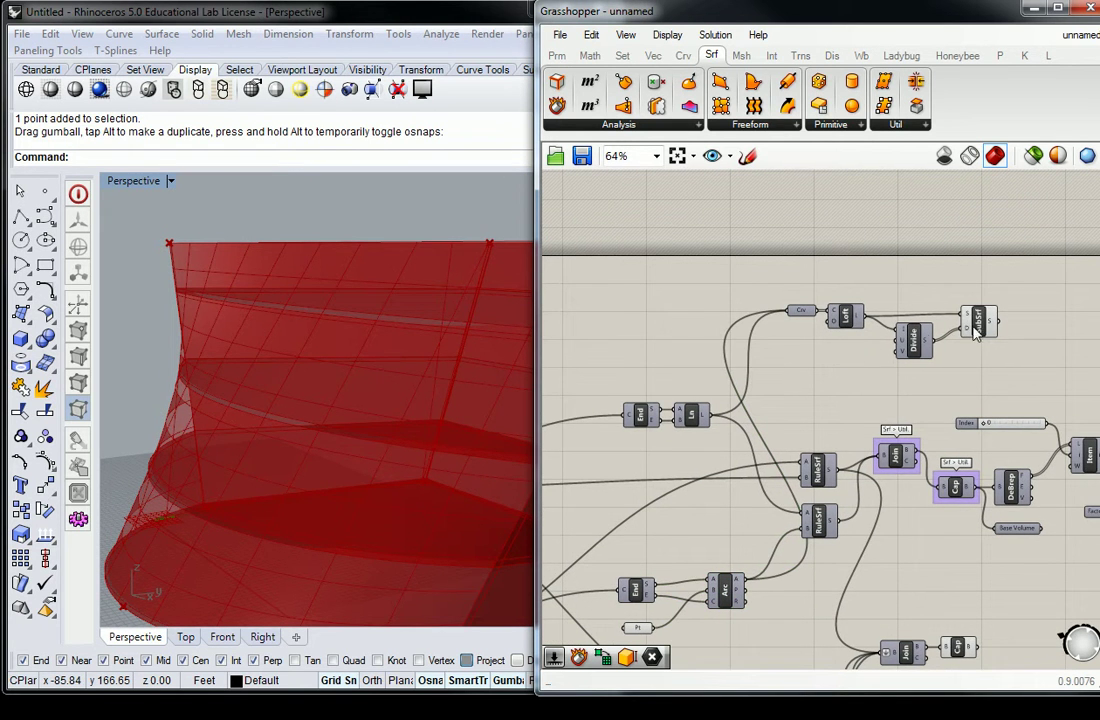
Highlight the SubSrf component and examine the subdivision of the curved surface on the model from several angles.
click(983, 322)
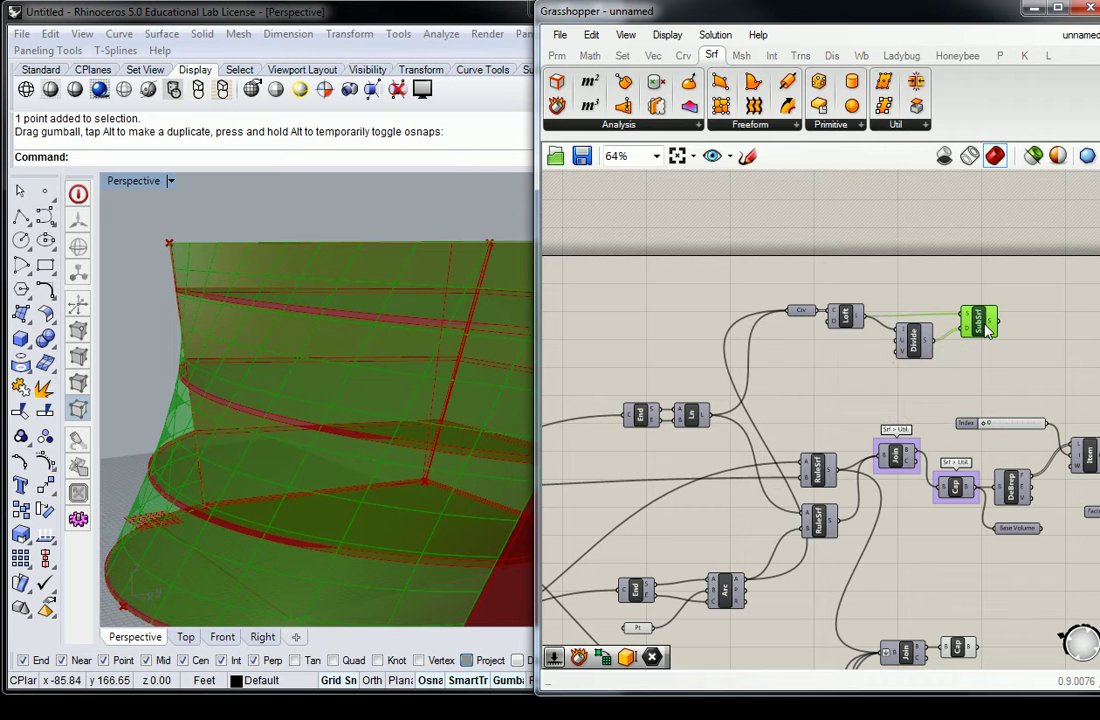
right_drag(928, 240, 832, 260)
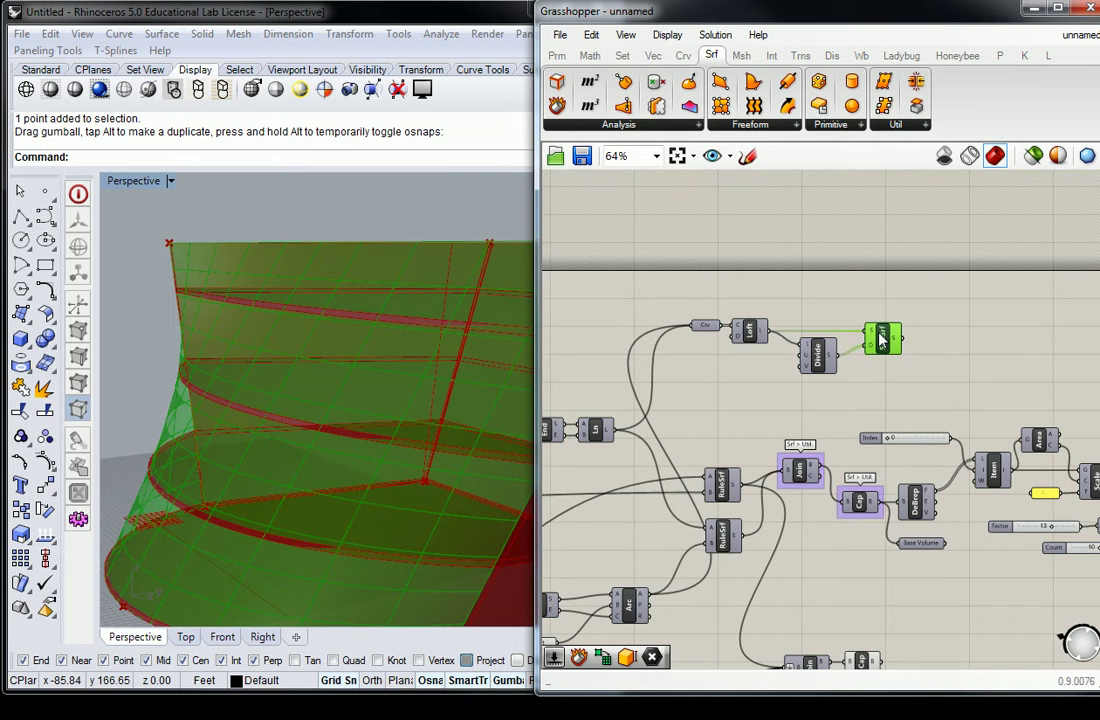
right_drag(882, 340, 920, 303)
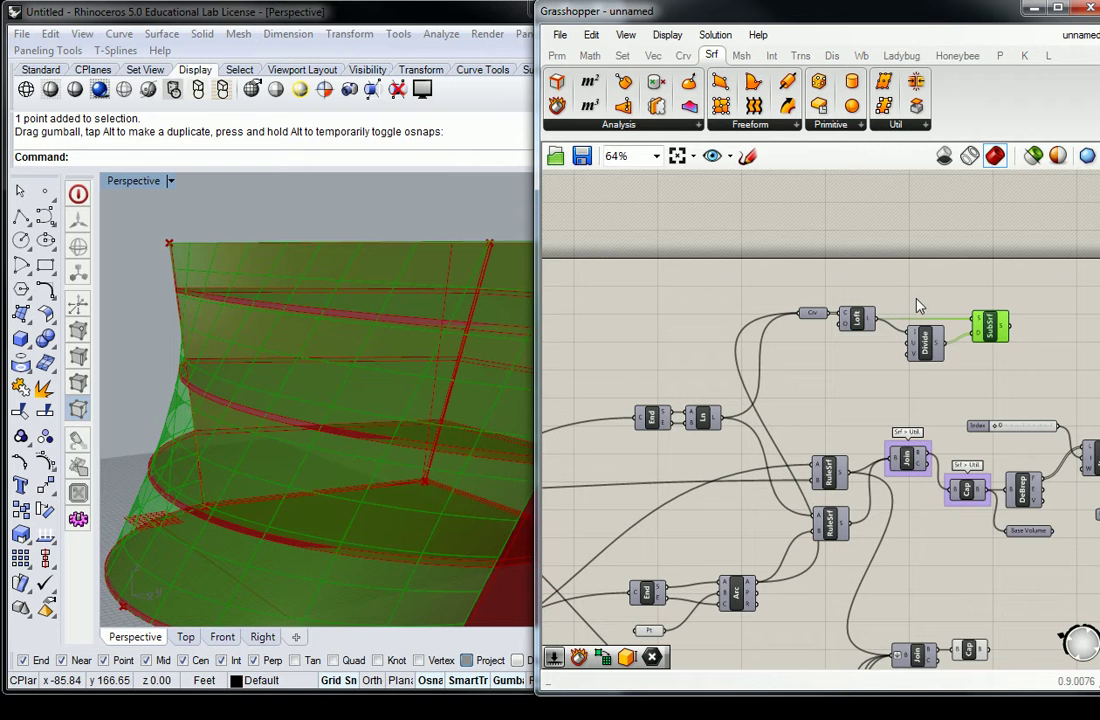
click(859, 368)
right_drag(353, 393, 319, 381)
right_drag(334, 459, 410, 355)
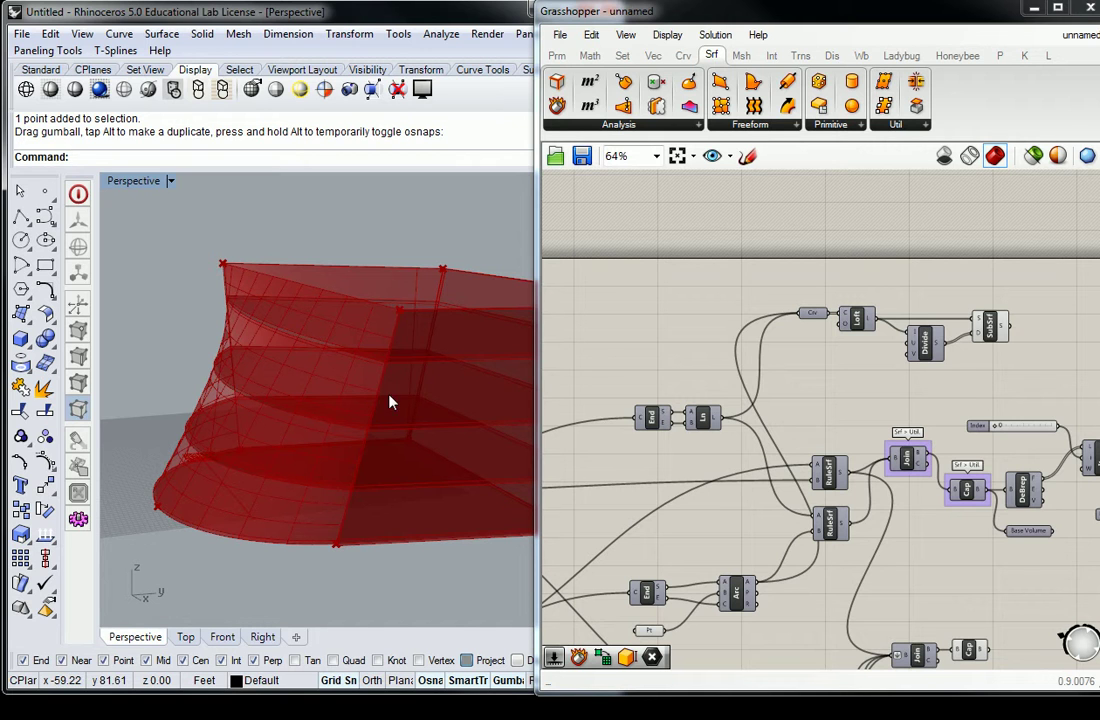
right_drag(410, 355, 398, 393)
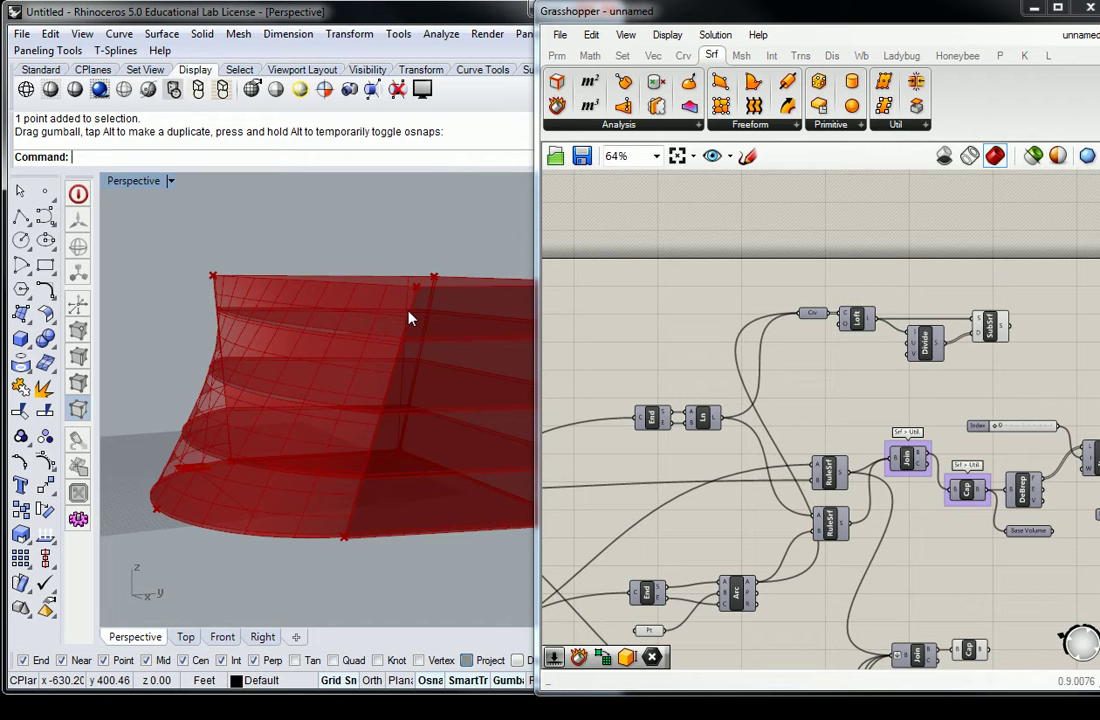
drag(412, 277, 412, 336)
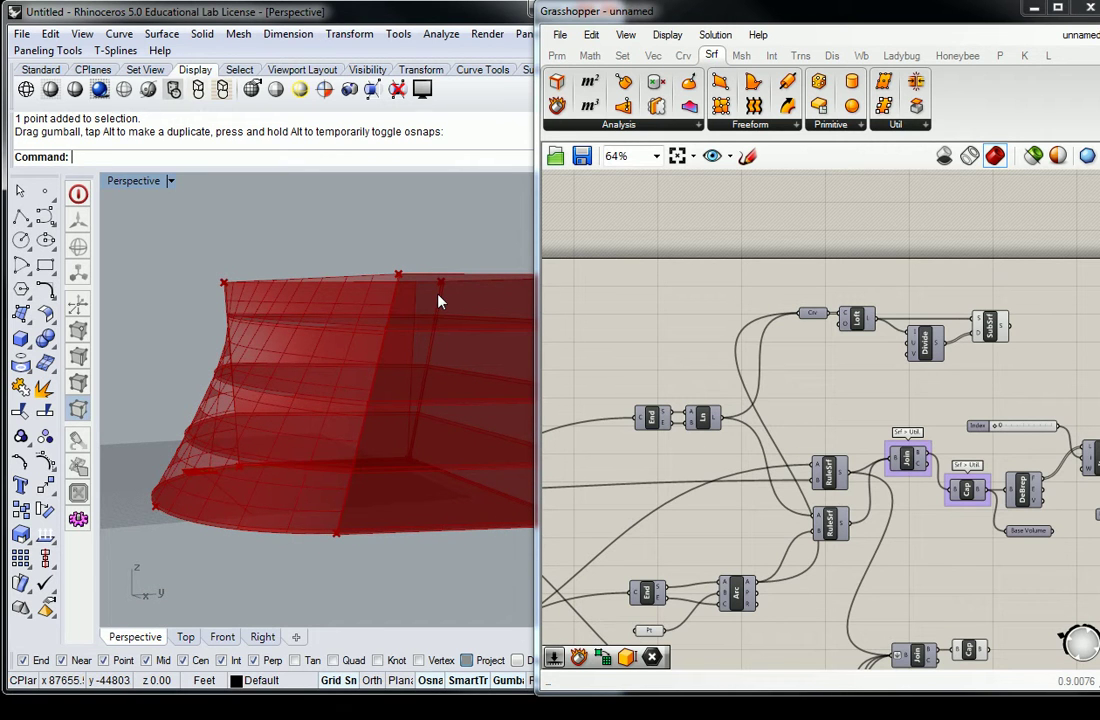
right_drag(439, 300, 368, 300)
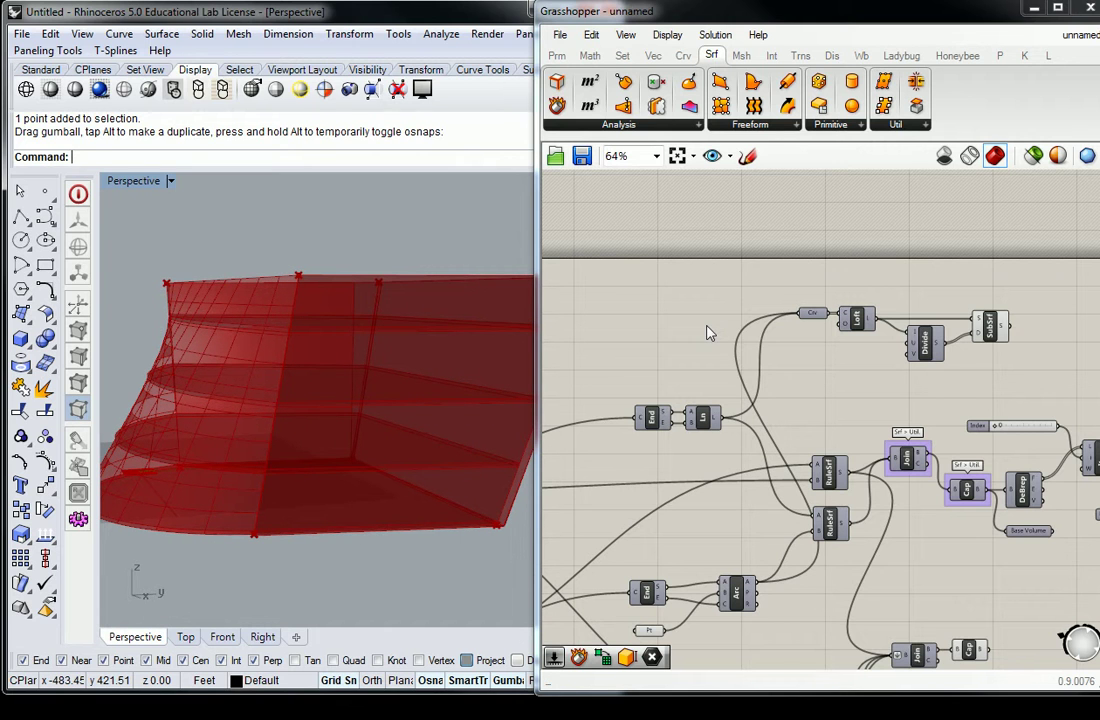
right_drag(735, 298, 766, 300)
click(1021, 327)
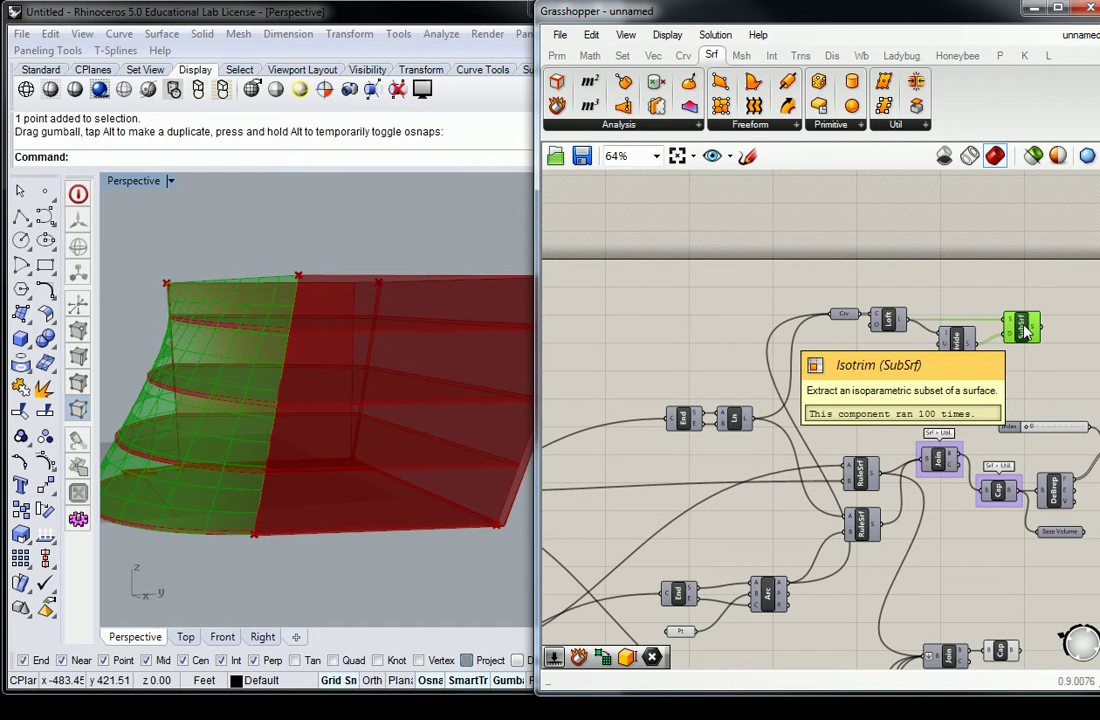
Add 0 to 10 number sliders and connect them to the U and V count inputs of Divide.
double_click(872, 349)
text(0<10)
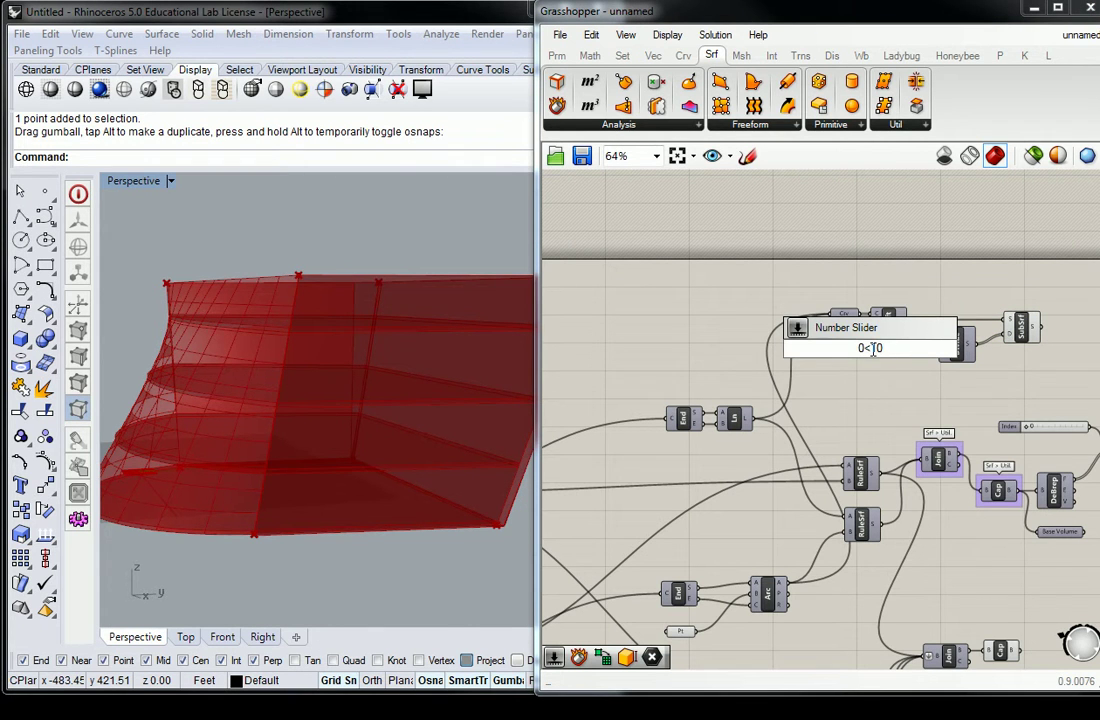
key(Return)
mouse_move(924, 358)
mouse_down()
mouse_move(942, 350)
mouse_move(905, 363)
mouse_move(901, 380)
mouse_move(942, 356)
mouse_up()
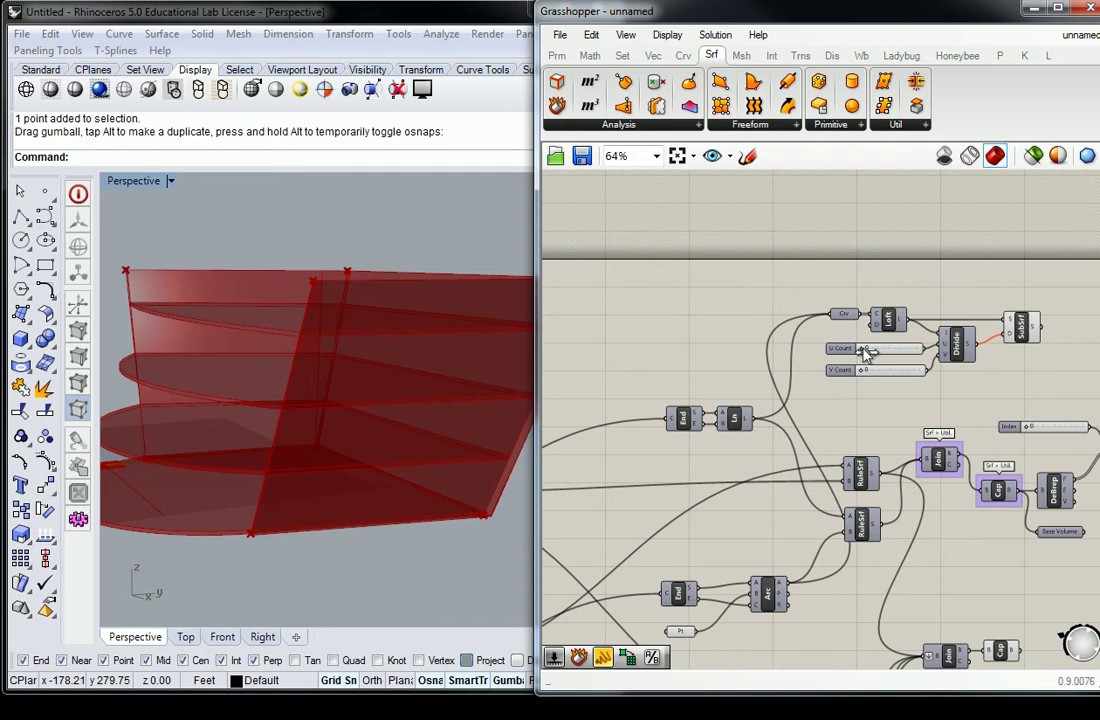
Set the U Count to 1 and the V Count to 5, and highlight SubSrf to check the panels on the model.
drag(864, 370, 890, 371)
right_drag(206, 265, 440, 420)
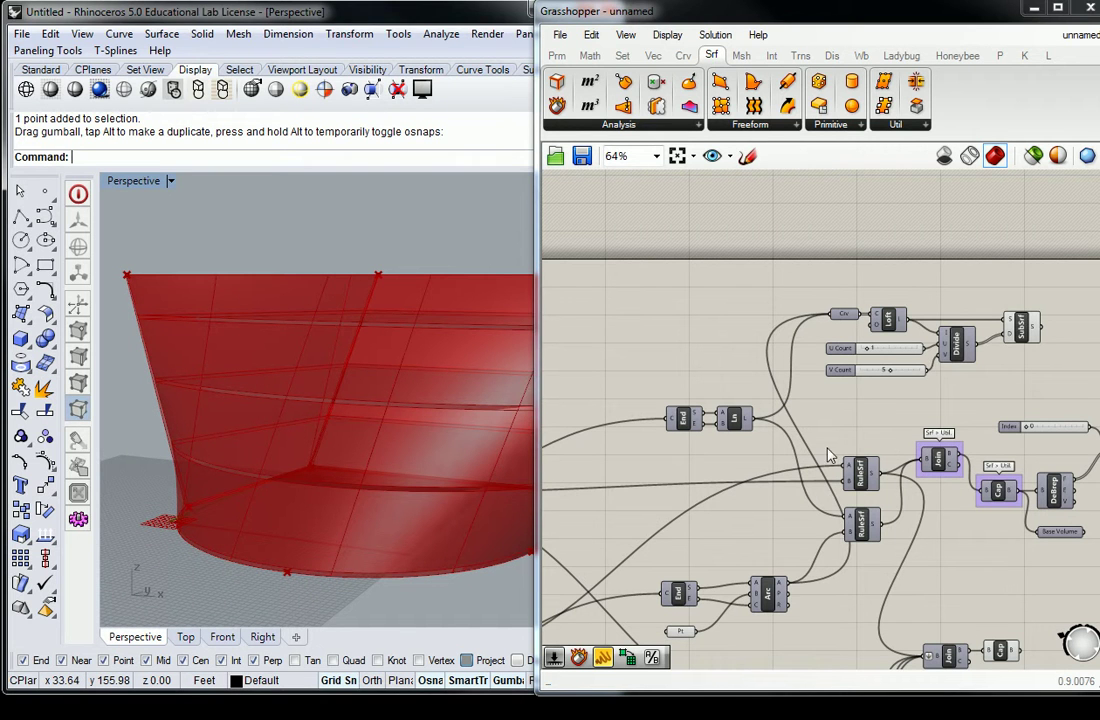
click(847, 370)
click(1020, 326)
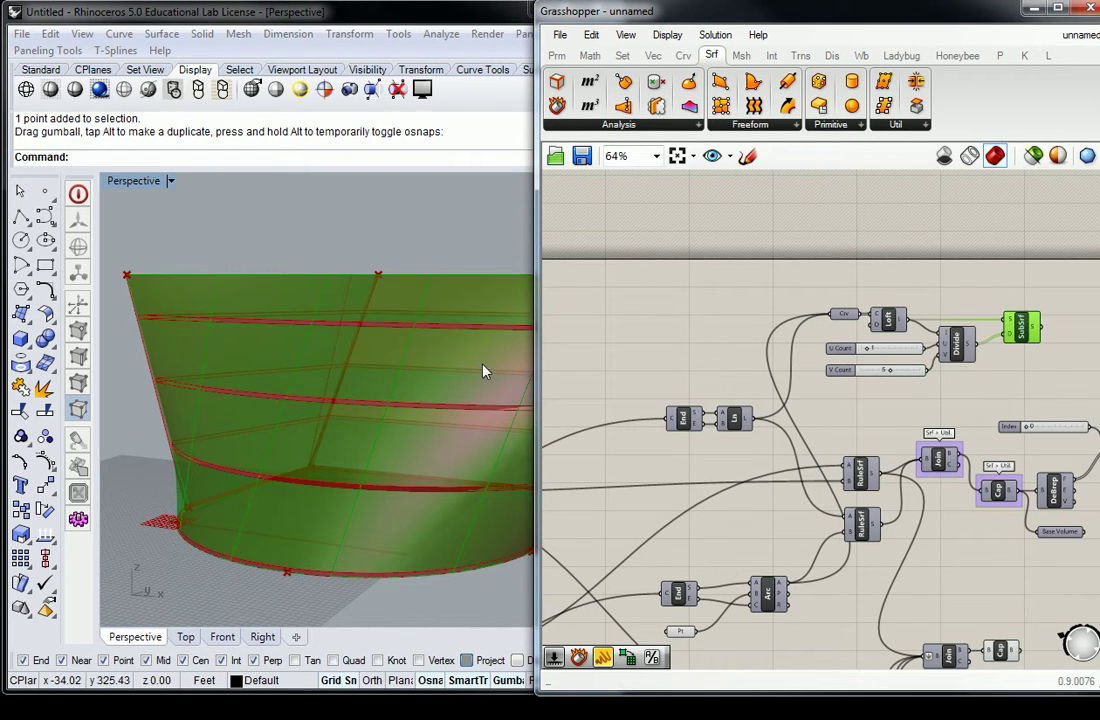
right_drag(256, 404, 265, 398)
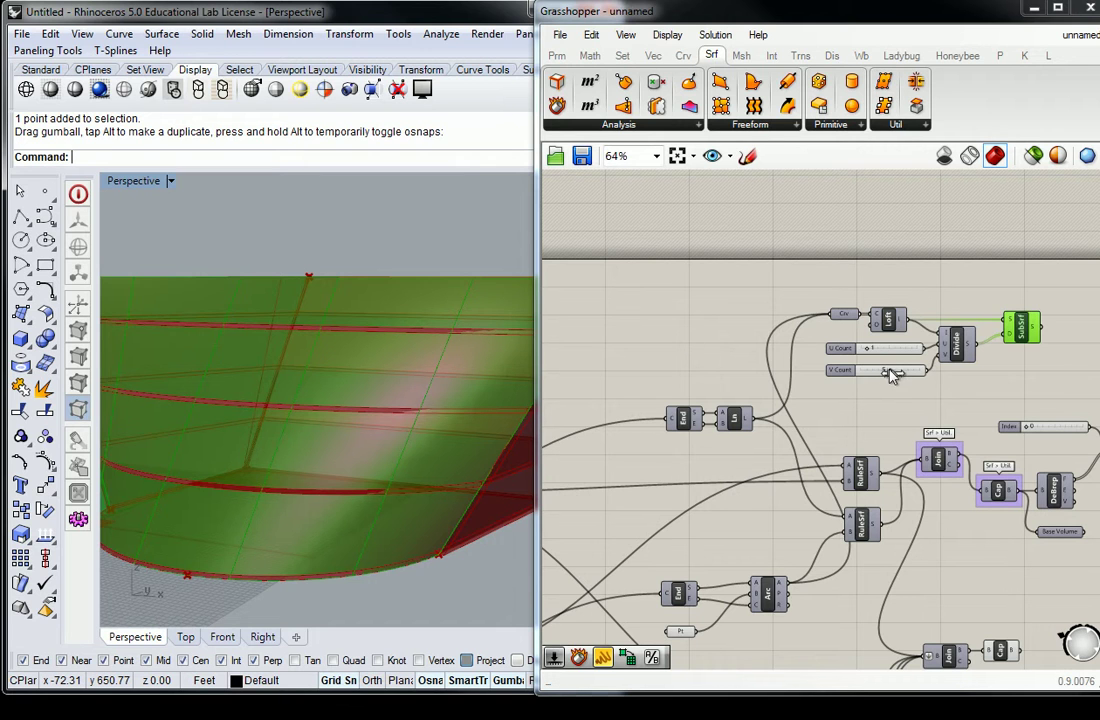
Set the V Count to 7 and the U Count to 4, and check the surface subdivision on the model.
drag(889, 370, 905, 373)
right_drag(317, 435, 376, 457)
click(868, 395)
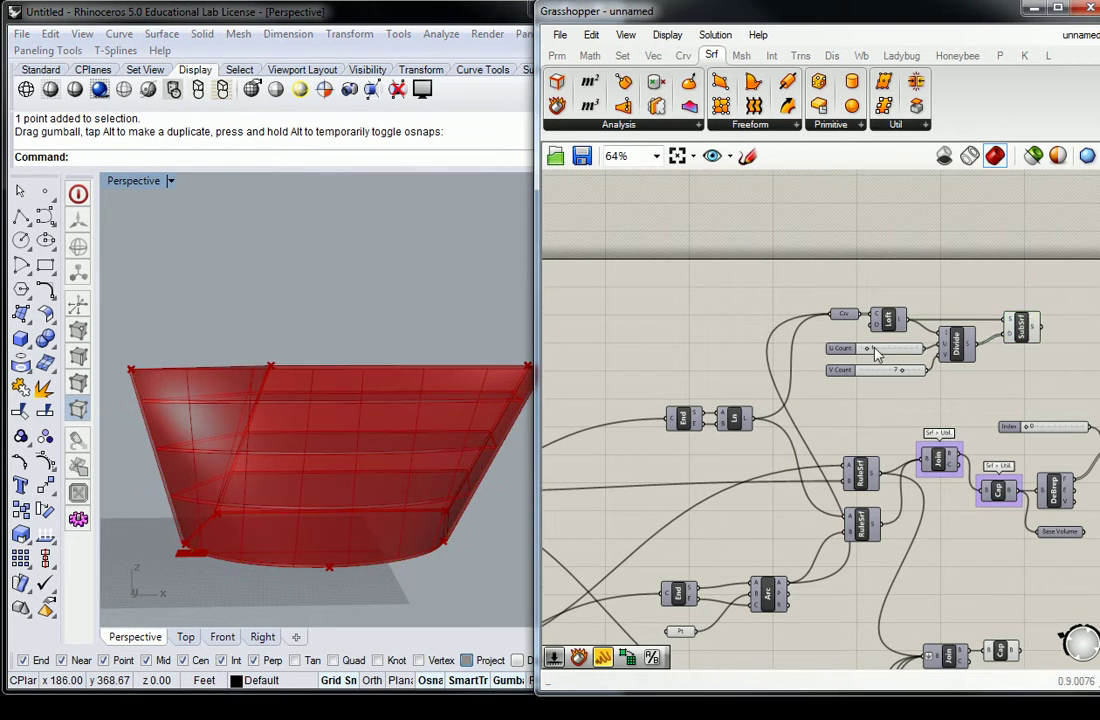
scroll(872, 347, up, 3)
drag(872, 347, 903, 347)
right_drag(373, 459, 296, 513)
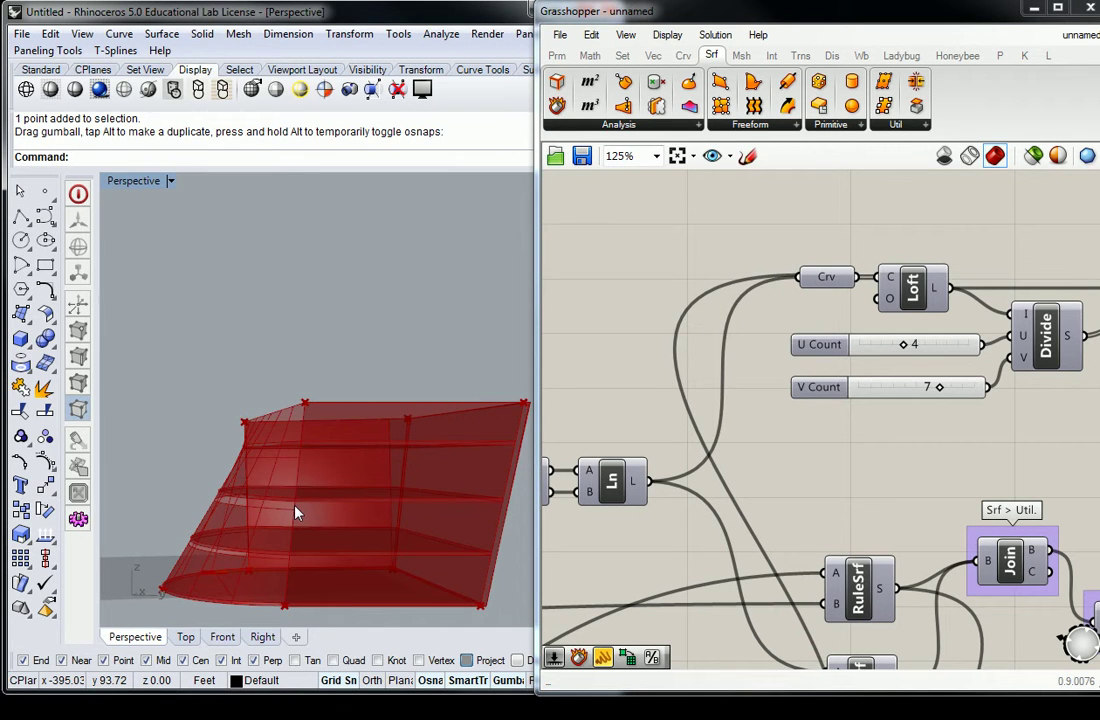
Highlight the SubSrf component and examine the panels on the curved surface from several angles.
right_drag(296, 513, 334, 530)
scroll(235, 578, up, 3)
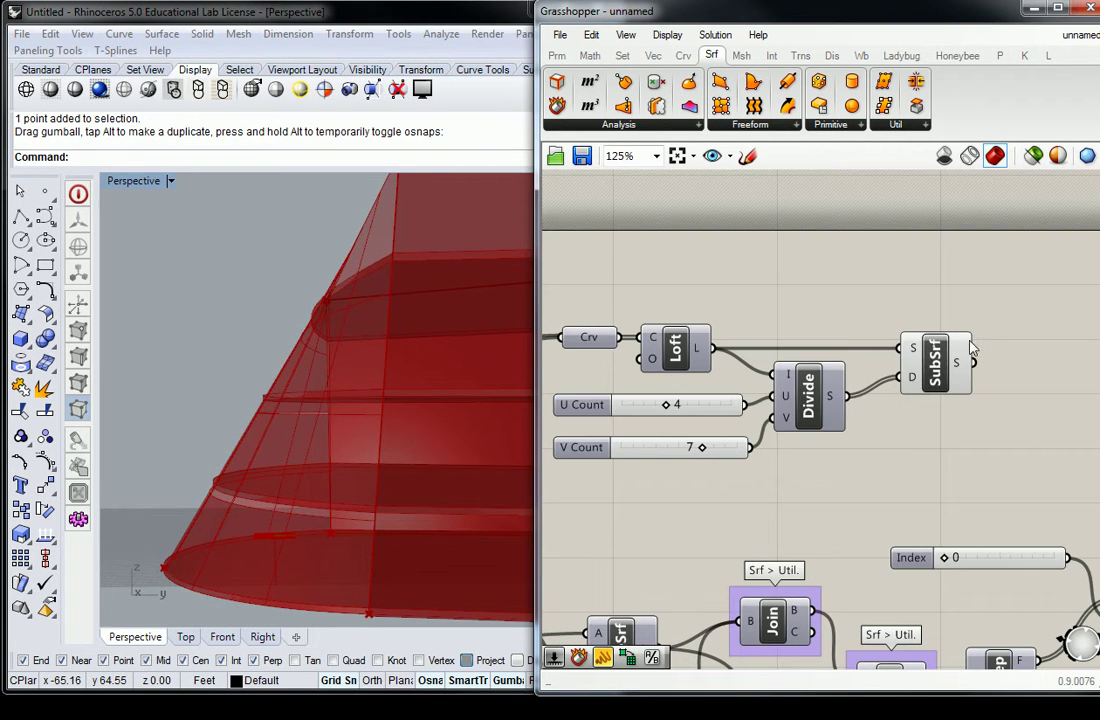
click(932, 365)
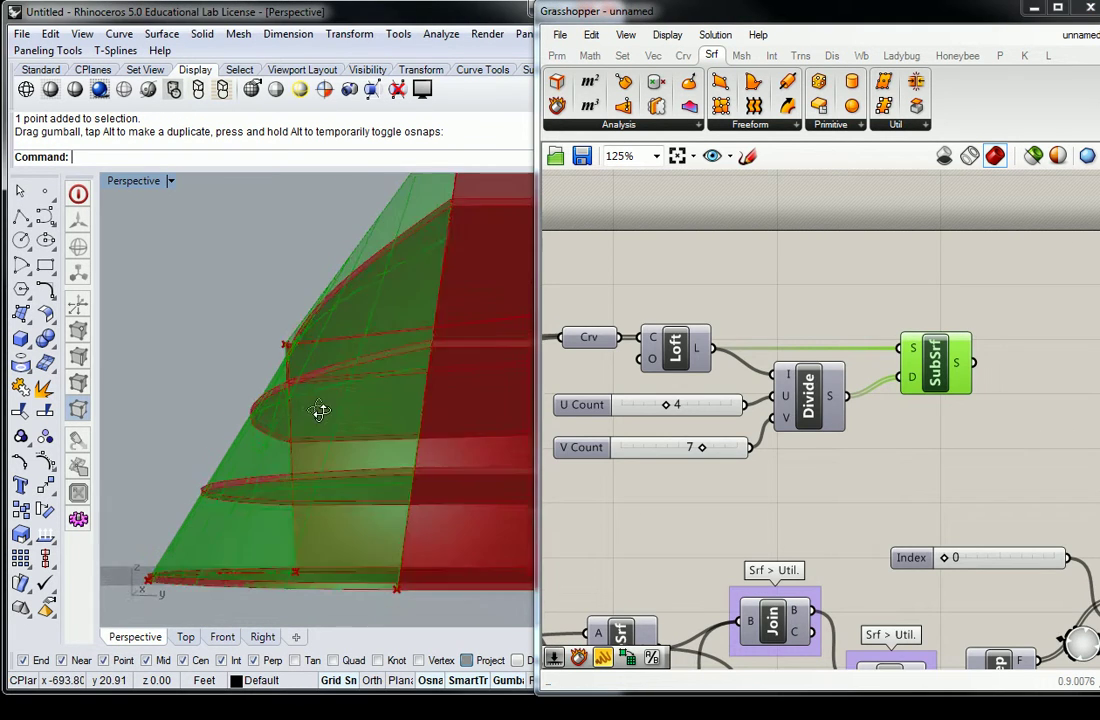
mouse_move(319, 410)
right_down()
mouse_move(236, 474)
mouse_move(334, 430)
mouse_move(322, 432)
right_up()
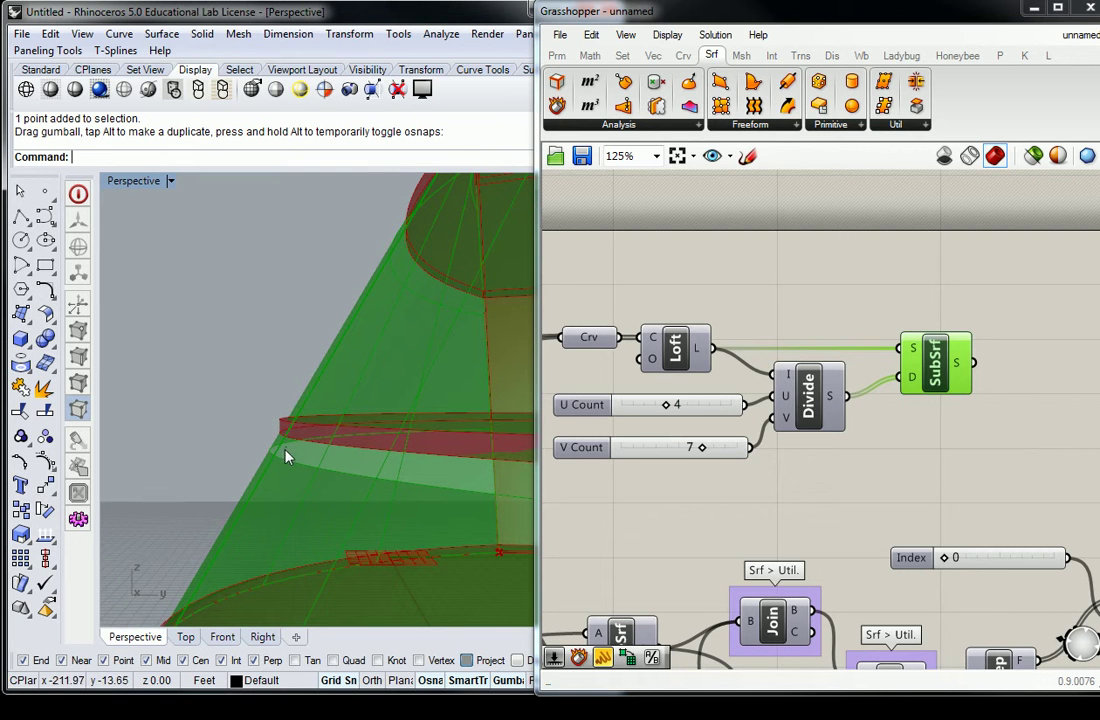
shift+right_drag(317, 422, 360, 423)
right_drag(449, 265, 371, 420)
right_drag(405, 319, 340, 410)
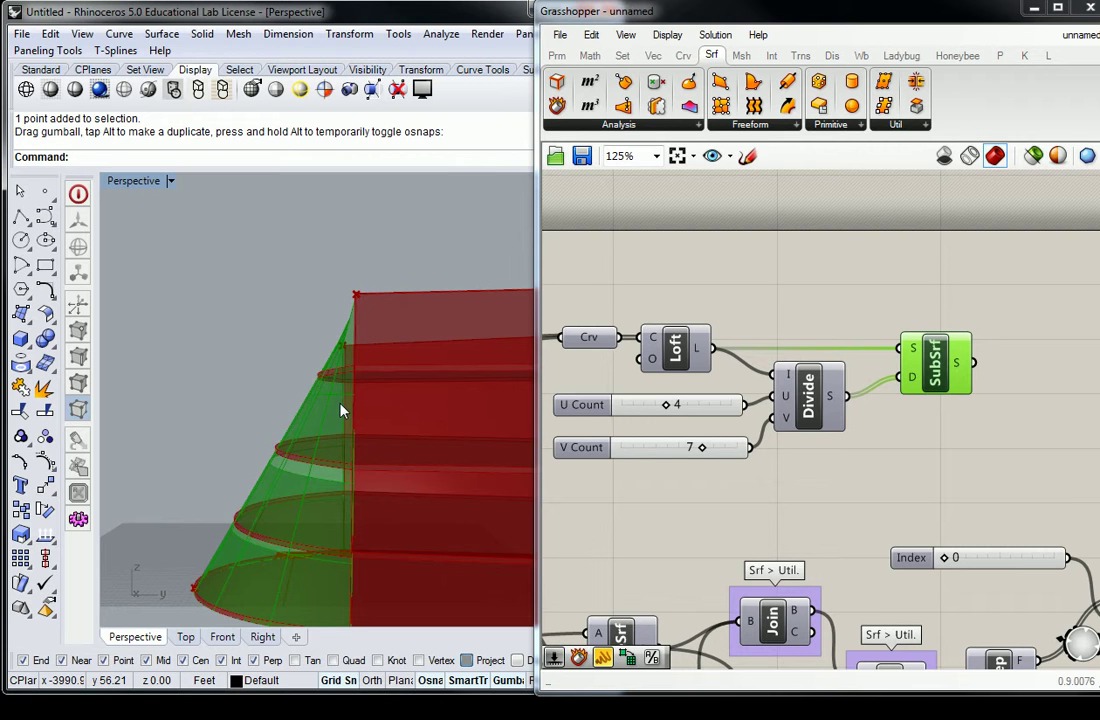
right_drag(373, 351, 275, 351)
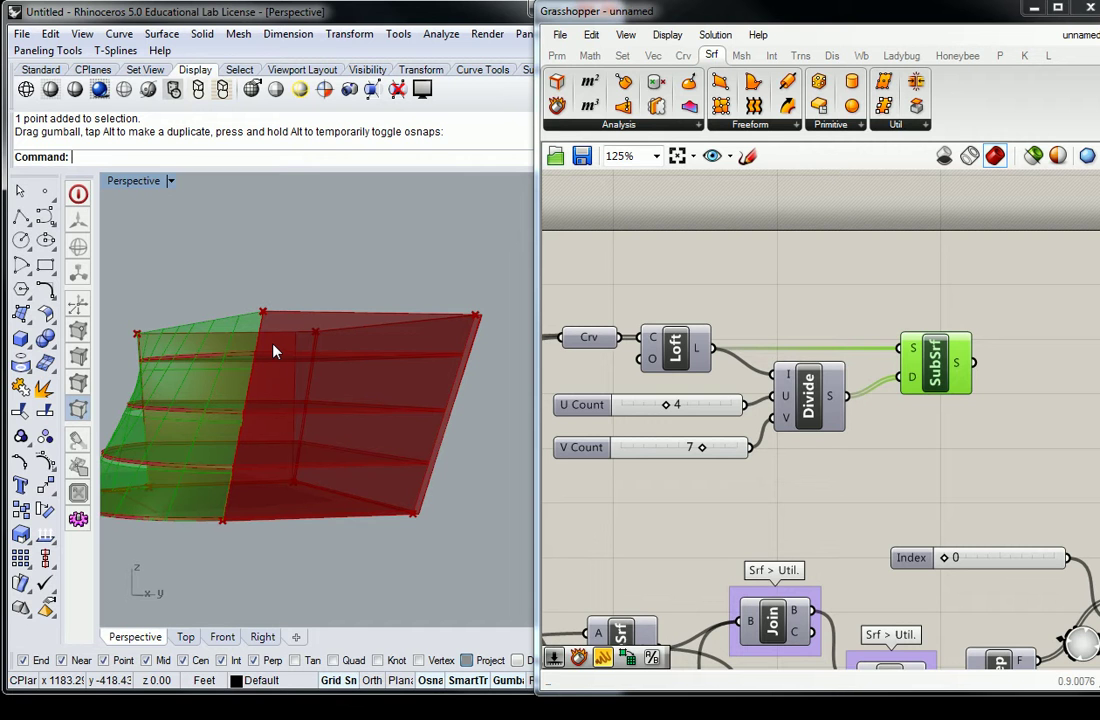
Clear the SubSrf highlight and inspect the Factor slider that sets the ArrLinear floor spacing.
click(923, 462)
scroll(901, 437, down, 5)
right_drag(901, 437, 811, 375)
scroll(928, 454, up, 4)
right_drag(964, 464, 878, 487)
right_drag(926, 457, 881, 477)
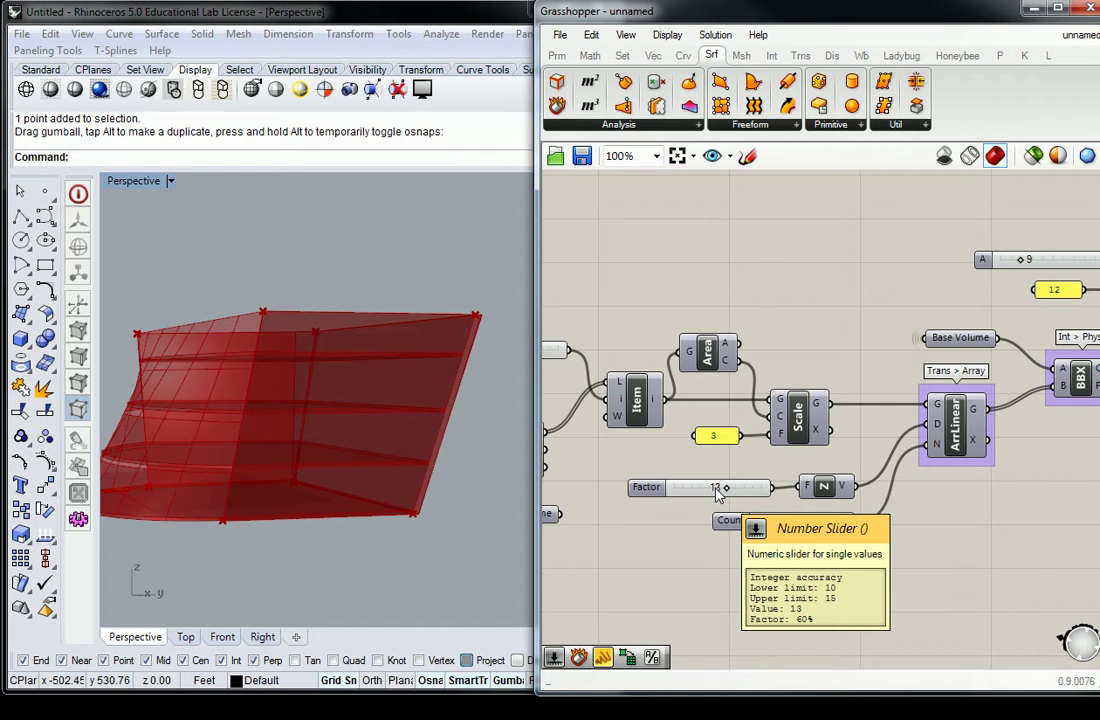
Select the volume's four top corner points in Rhino and rearrange the windows to show the full object properties.
right_drag(368, 290, 287, 307)
drag(154, 295, 474, 366)
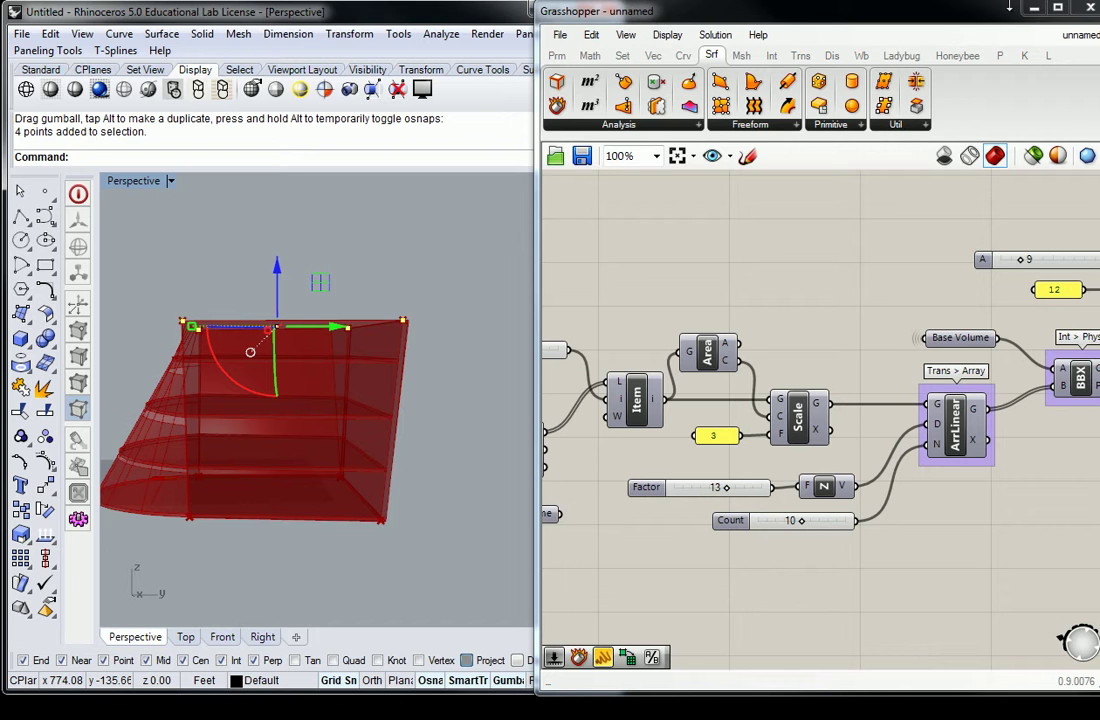
drag(962, 11, 943, 392)
drag(620, 298, 907, 318)
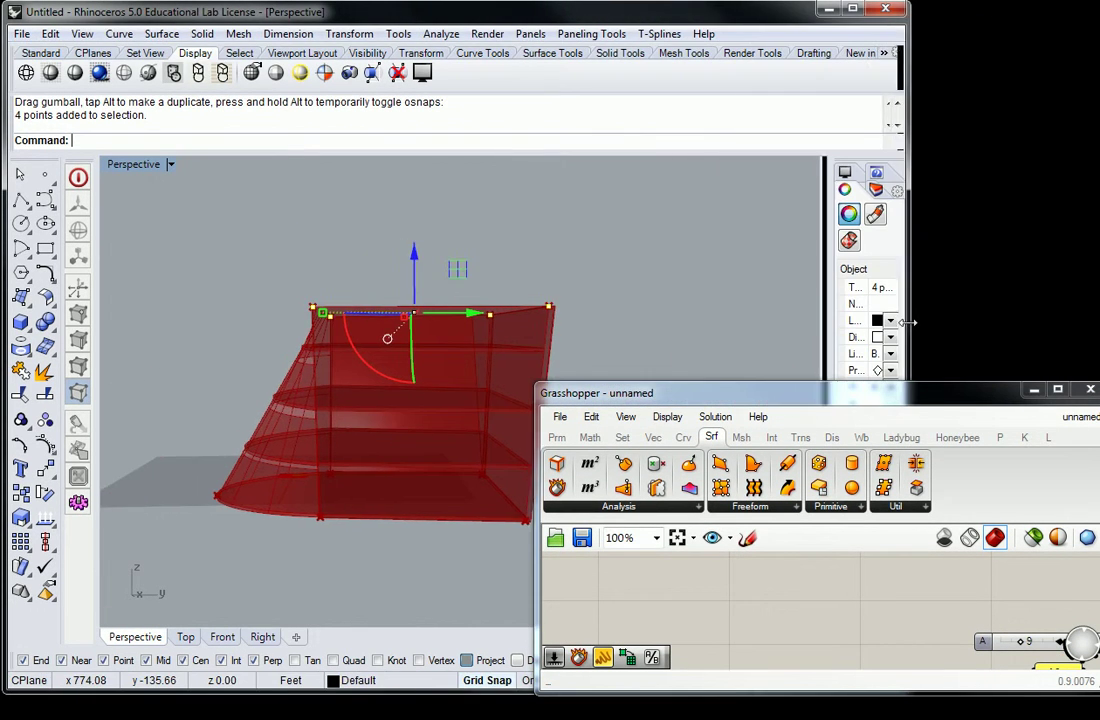
drag(833, 302, 605, 255)
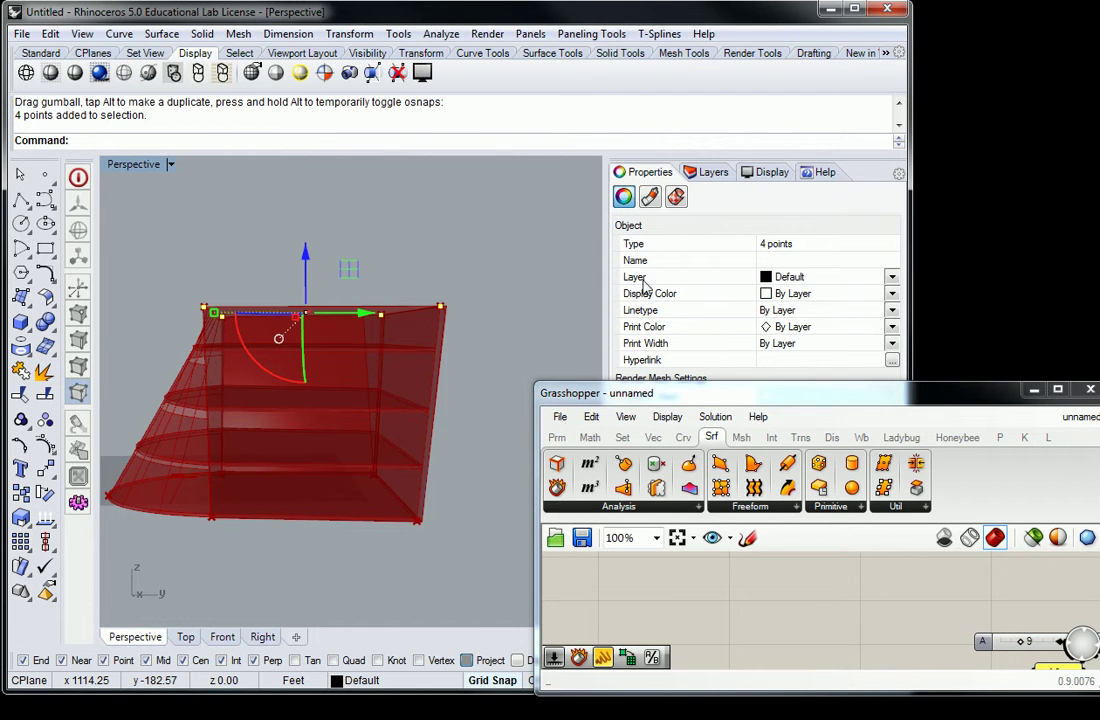
click(1033, 389)
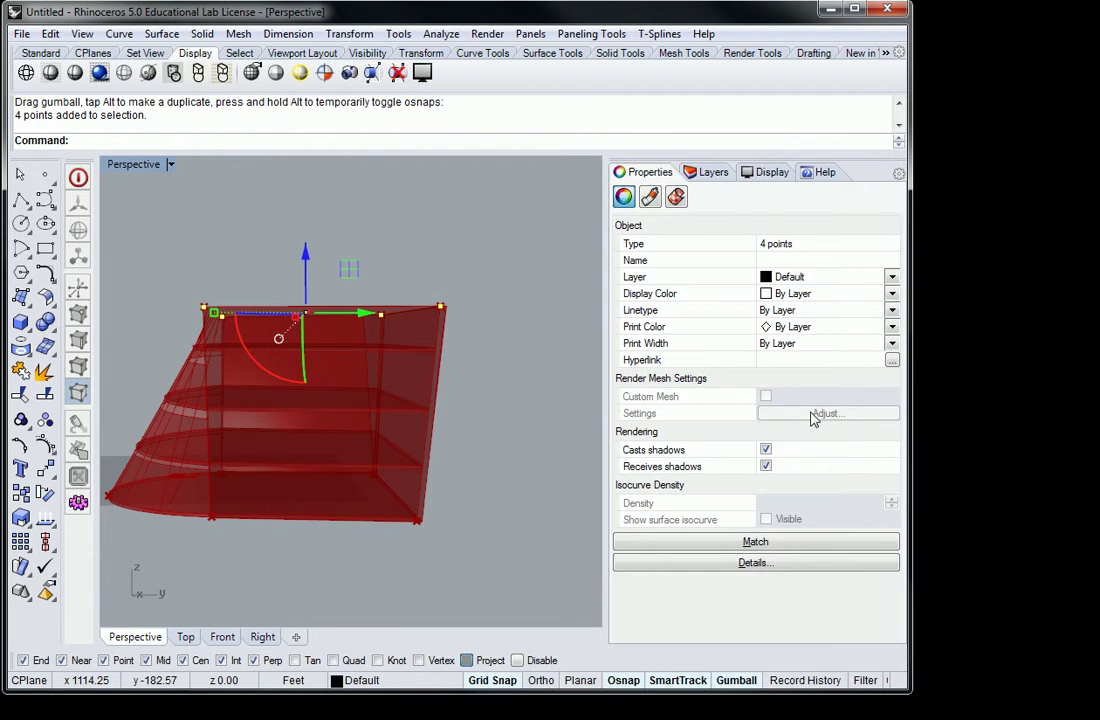
Read the object details of the four selected points and look through the layer and display settings.
click(755, 564)
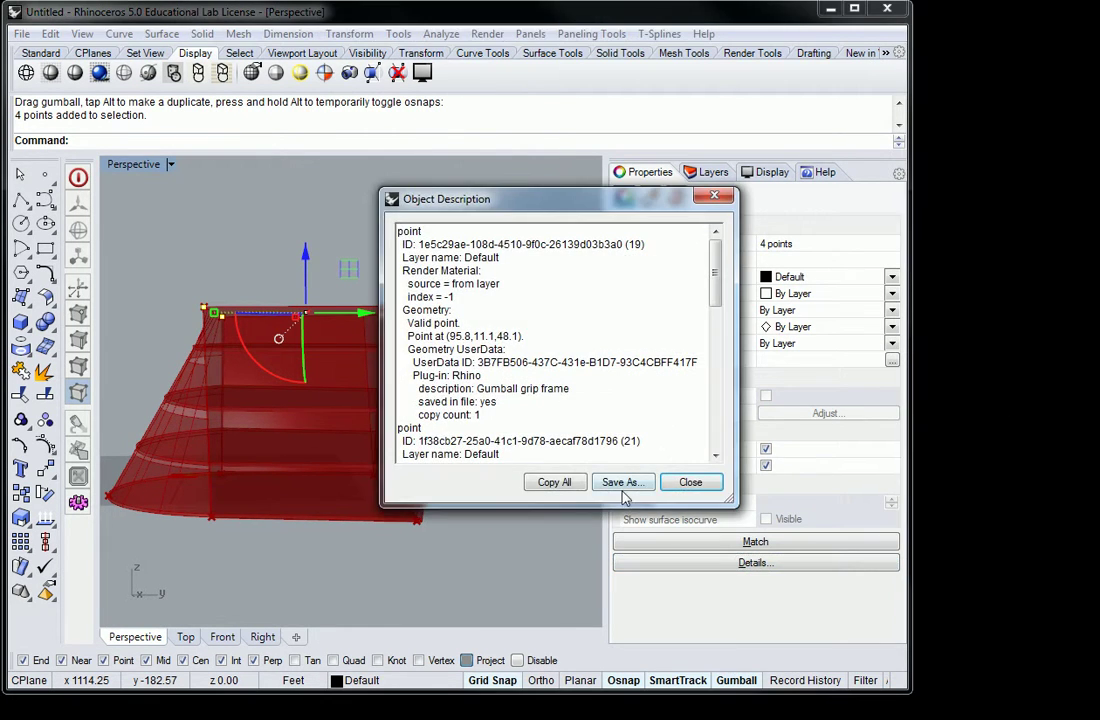
click(692, 482)
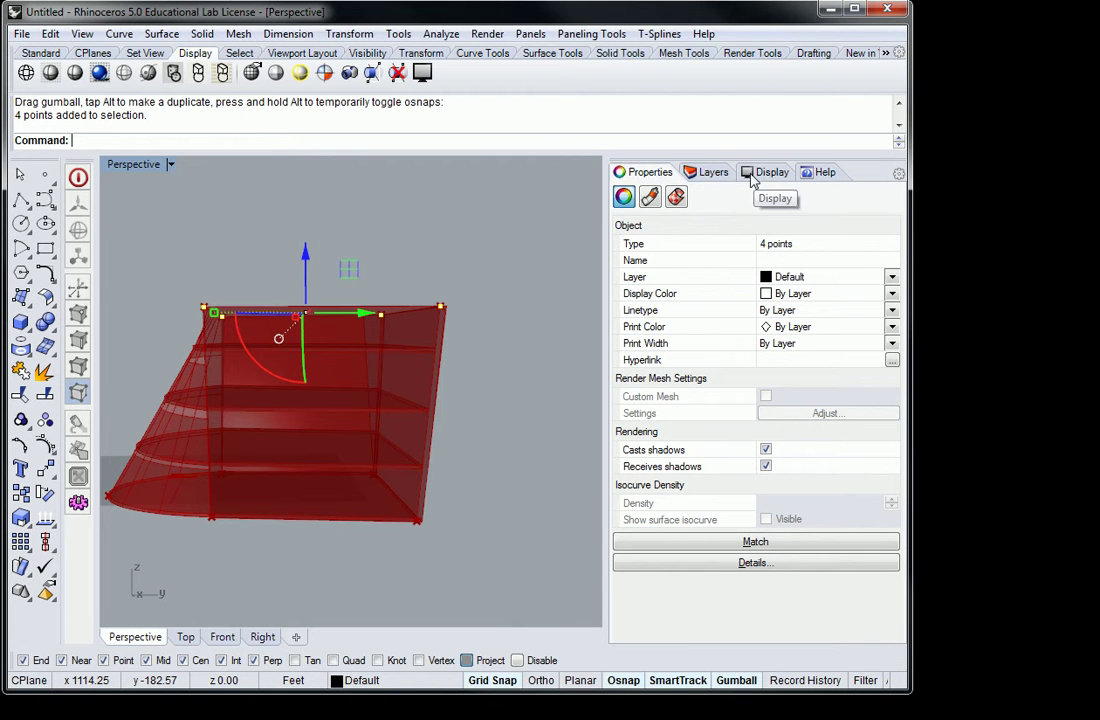
click(712, 174)
click(640, 174)
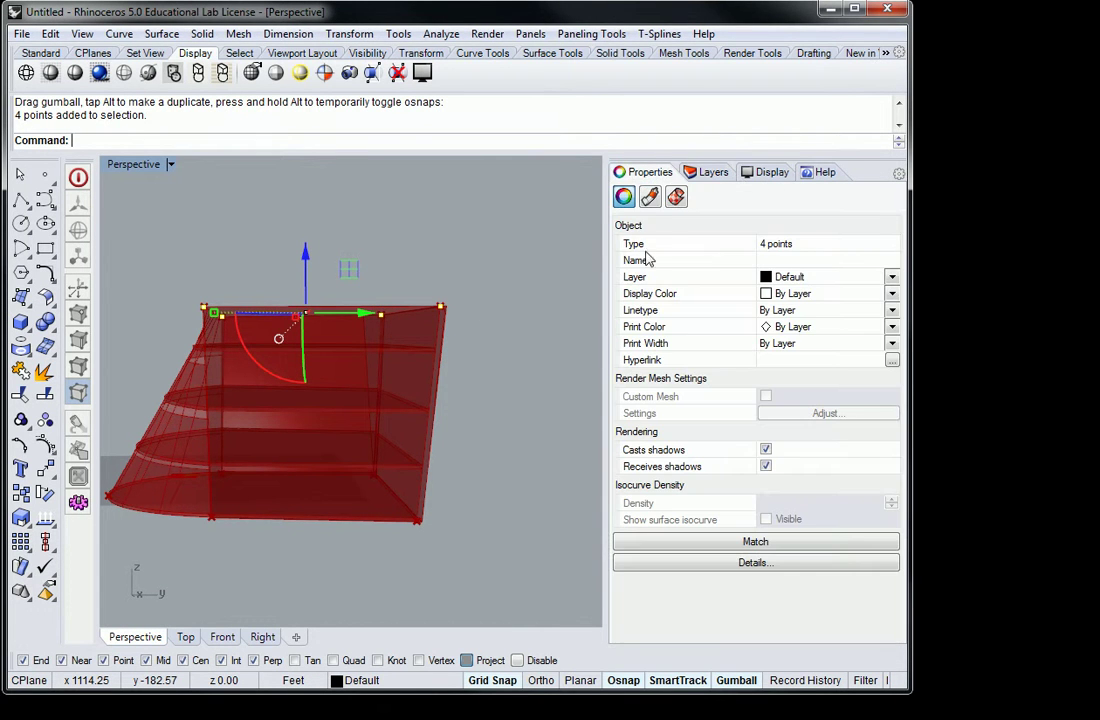
right_drag(445, 316, 489, 330)
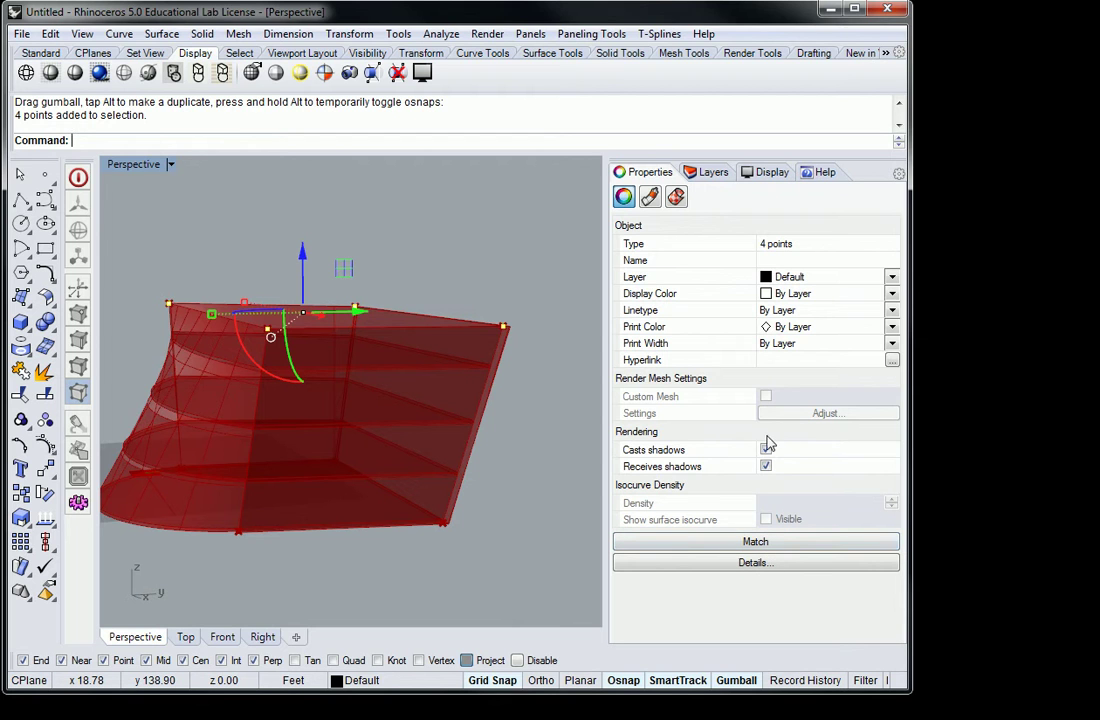
click(770, 172)
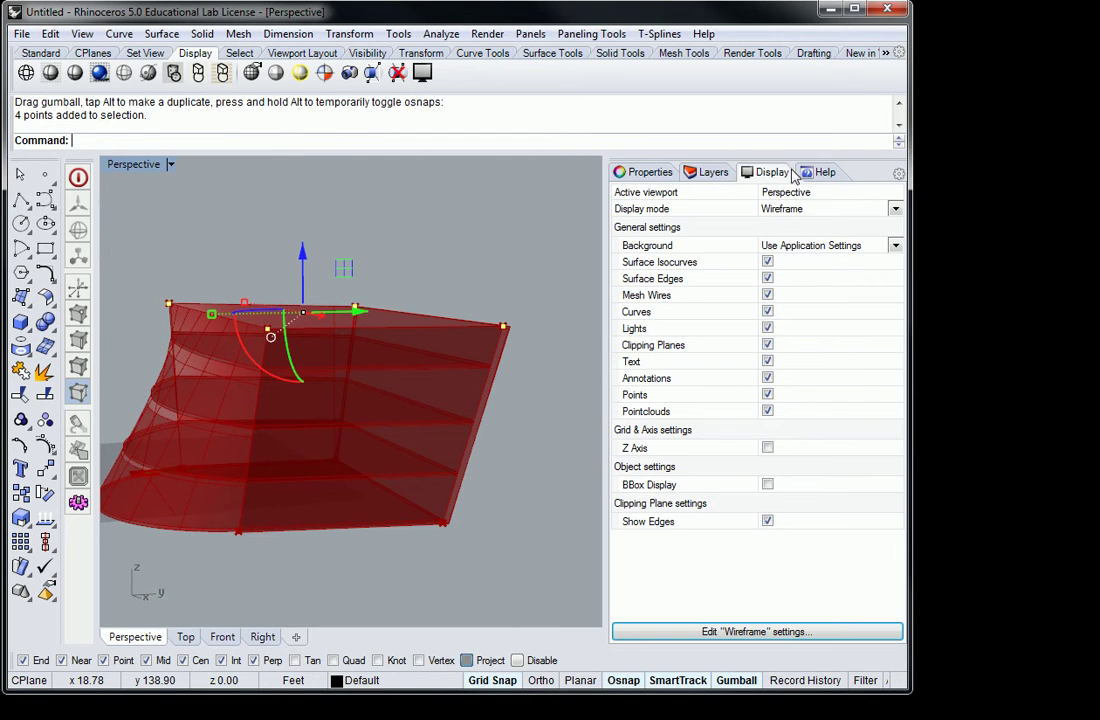
click(648, 172)
right_drag(469, 281, 398, 333)
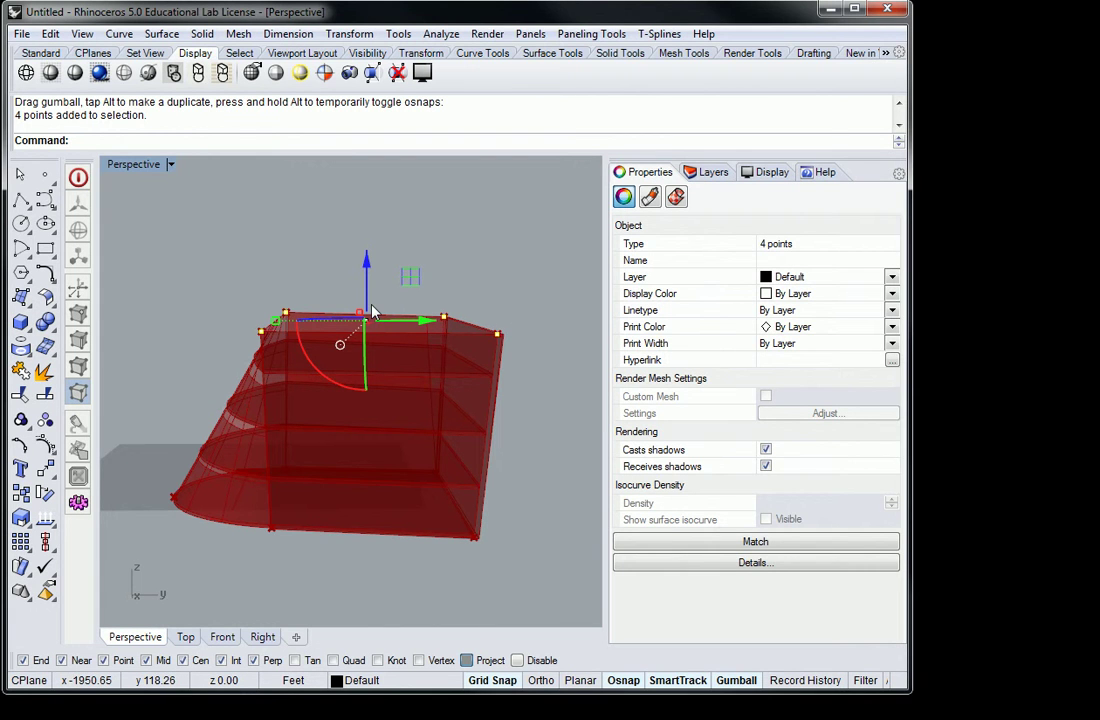
Move the four top corner points up by 50' with relative coordinates, using a top corner as the base point.
drag(372, 312, 445, 318)
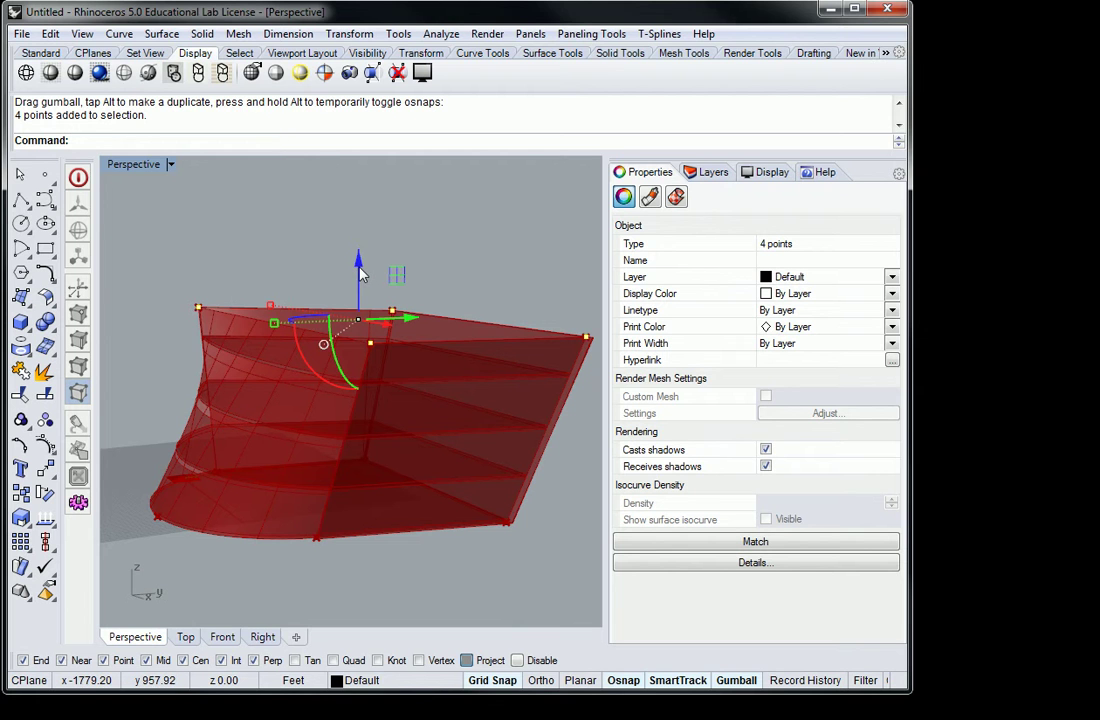
right_drag(381, 287, 417, 275)
text(M)
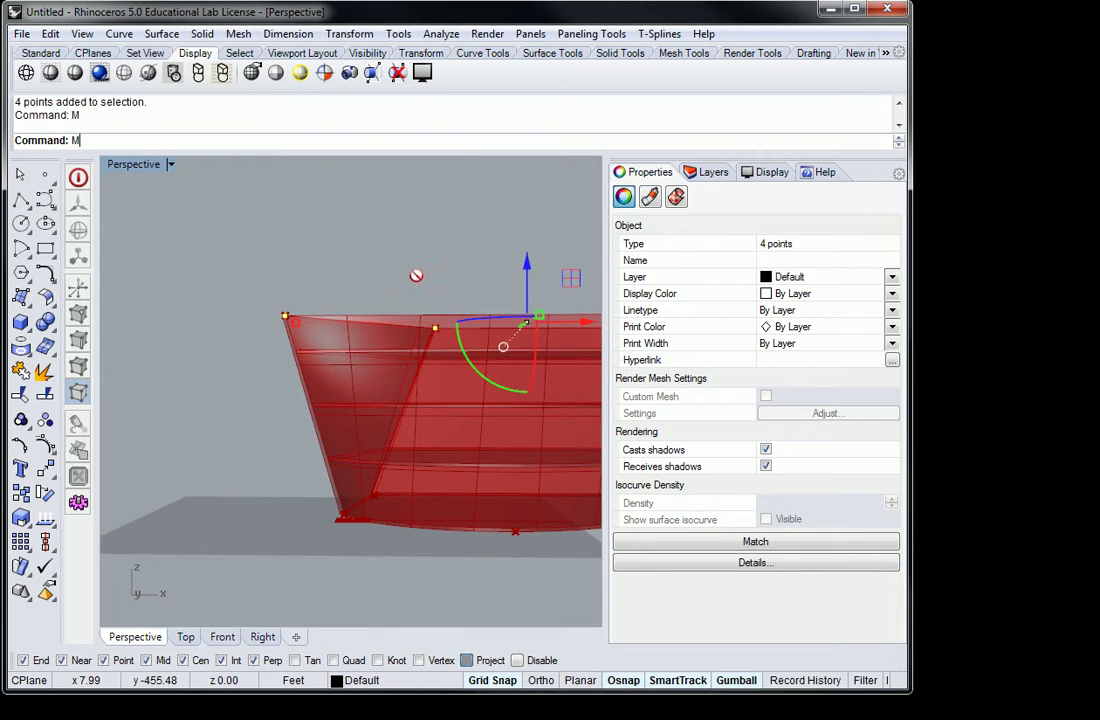
key(Return)
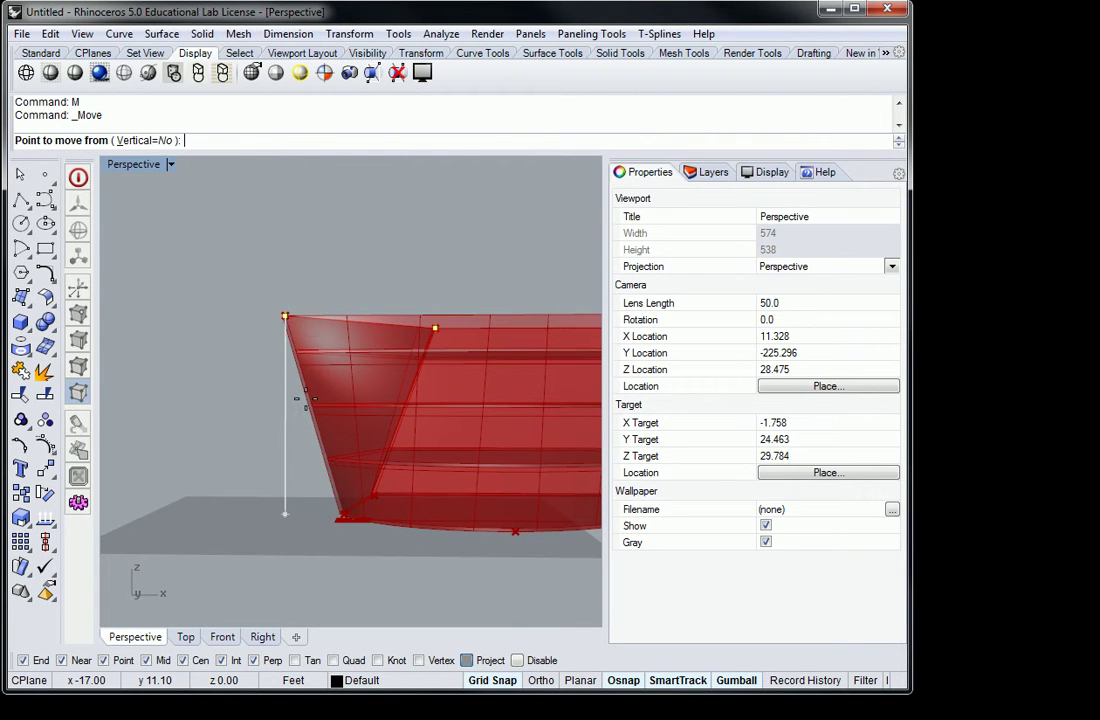
click(284, 315)
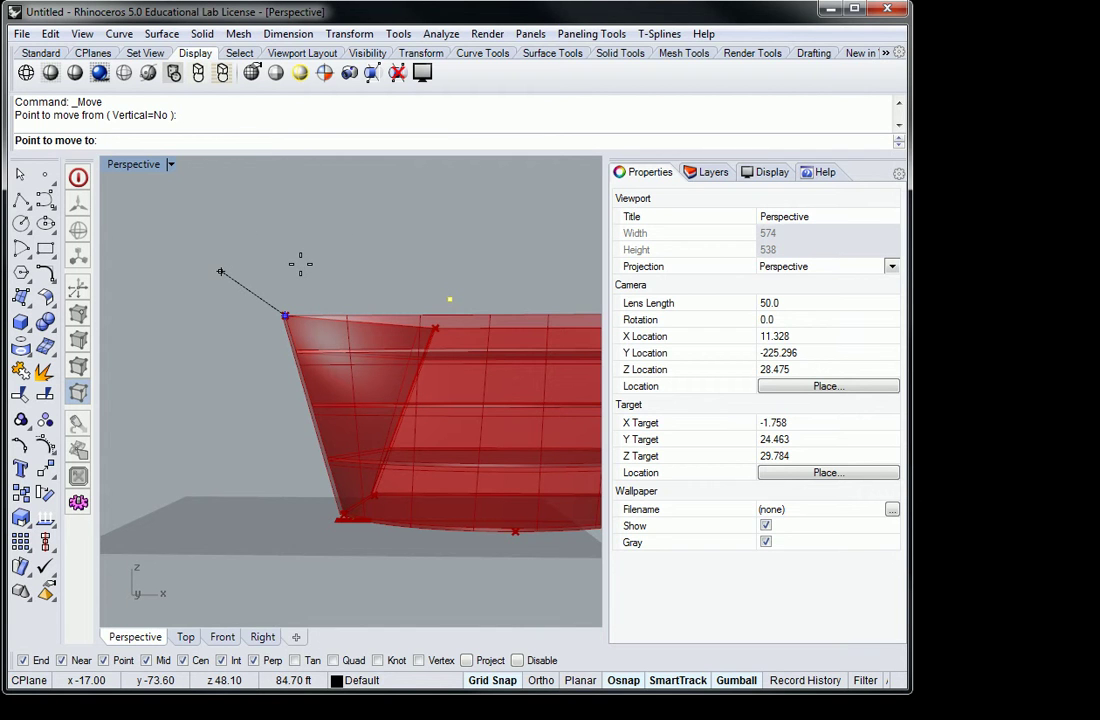
text(@0,0,50)
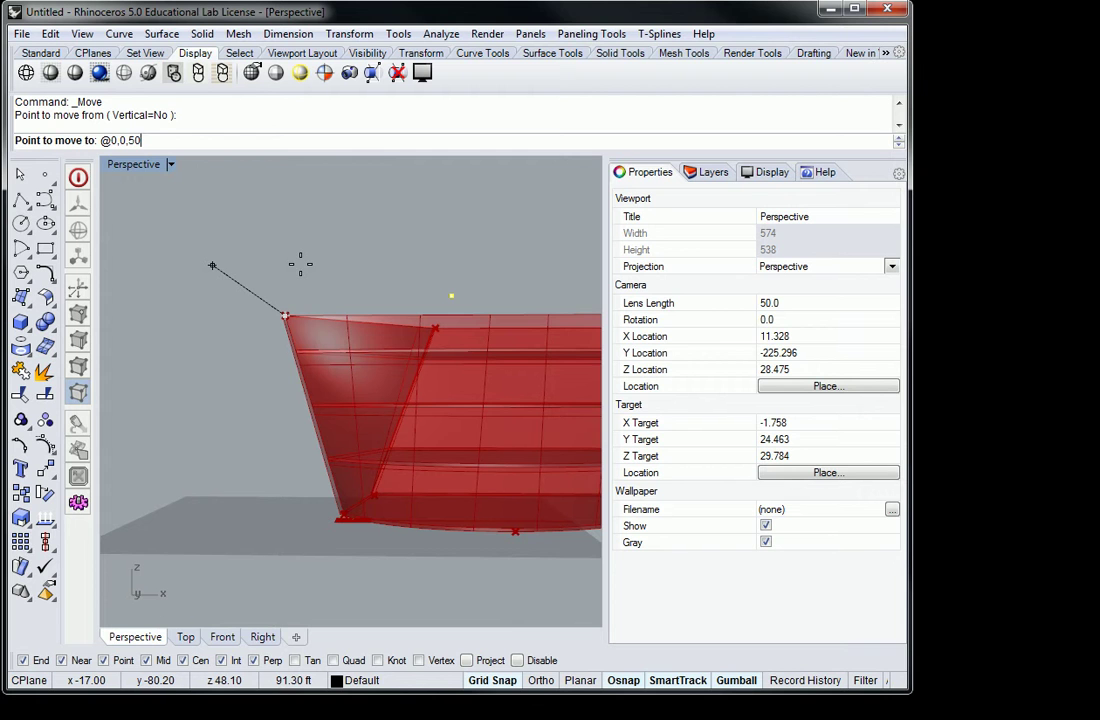
text(')
key(Return)
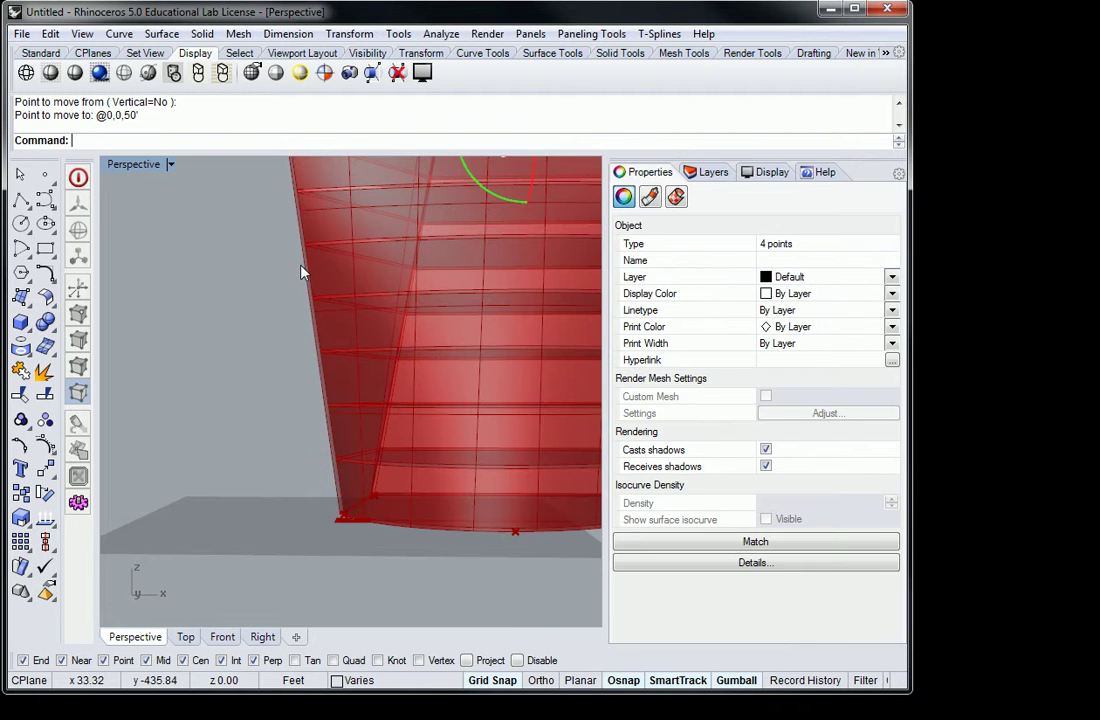
scroll(393, 384, down, 5)
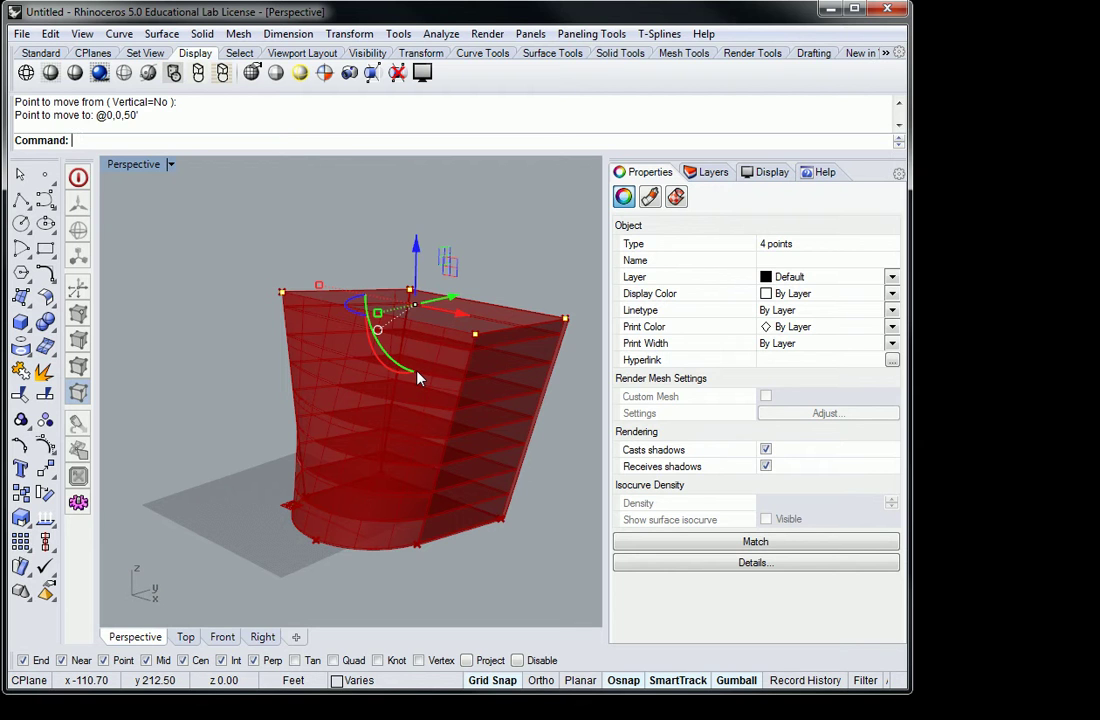
Undo the vertical move of the top points, then reselect the four corners and clear the selection.
key(ctrl+z)
click(459, 295)
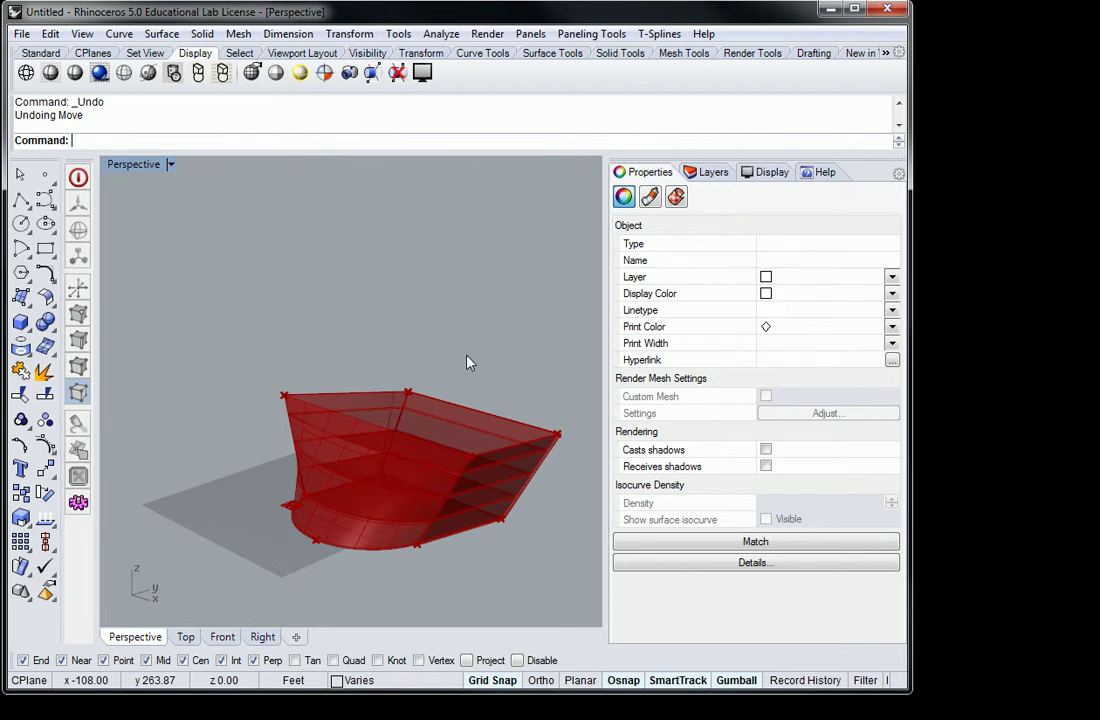
right_drag(447, 428, 597, 490)
right_drag(416, 384, 363, 400)
drag(204, 258, 500, 340)
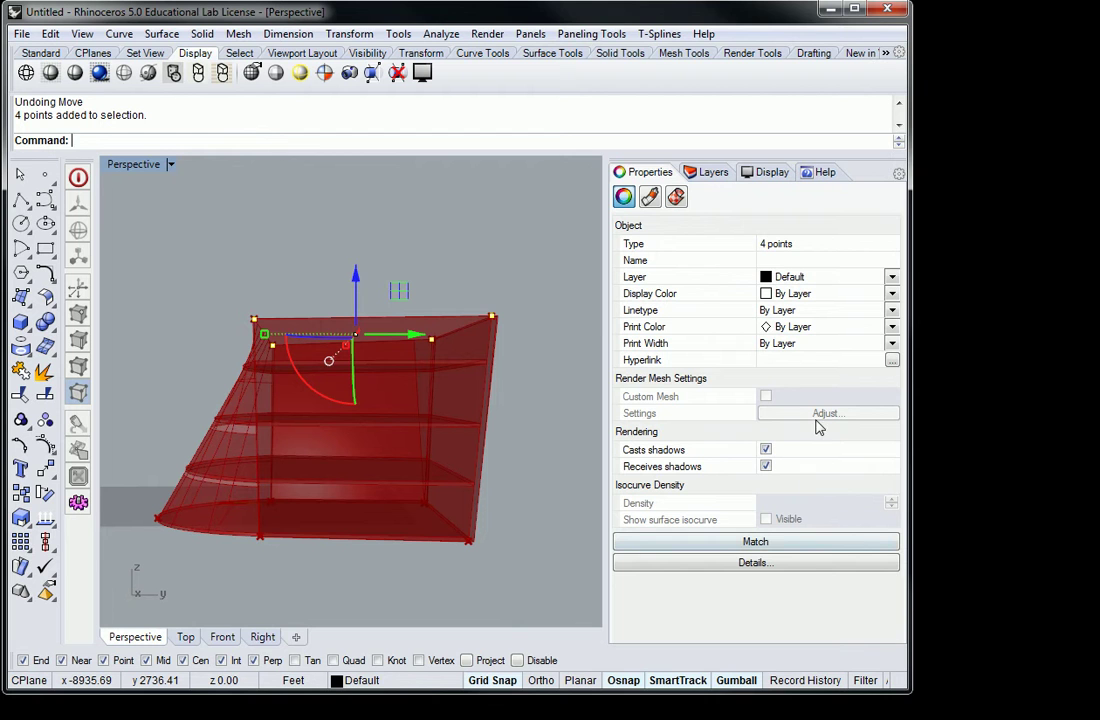
right_drag(520, 260, 493, 334)
key(Escape)
Place a point object at each of the four top corners, projected down onto the construction plane.
click(45, 175)
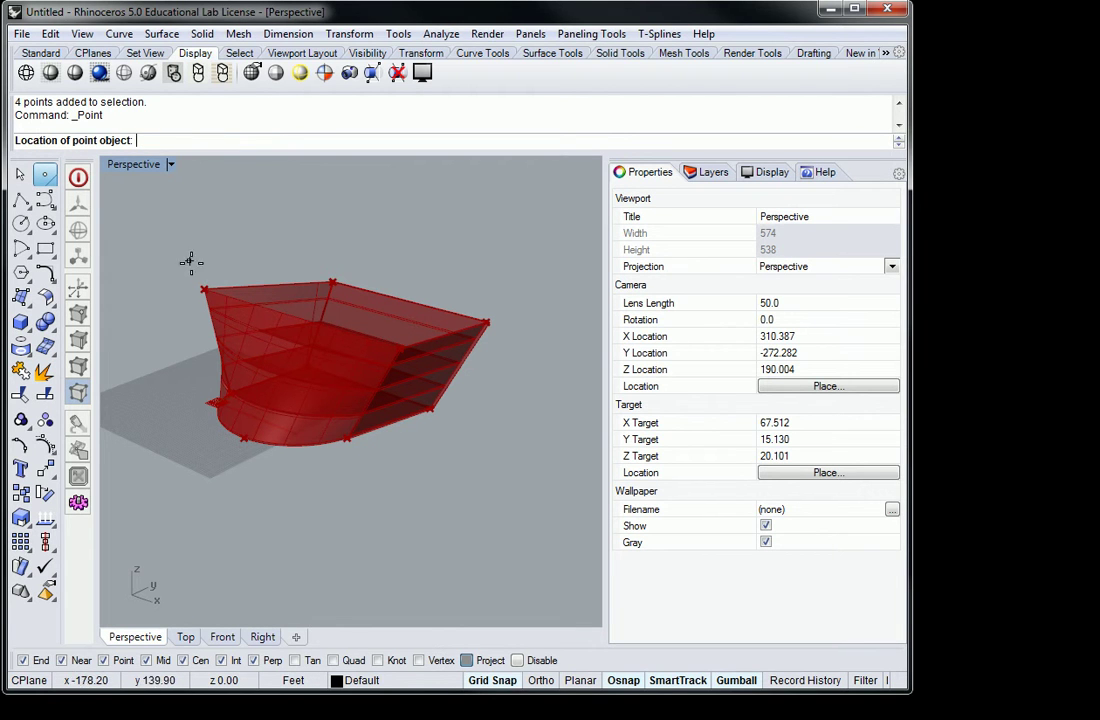
click(204, 290)
right_click(339, 280)
click(480, 425)
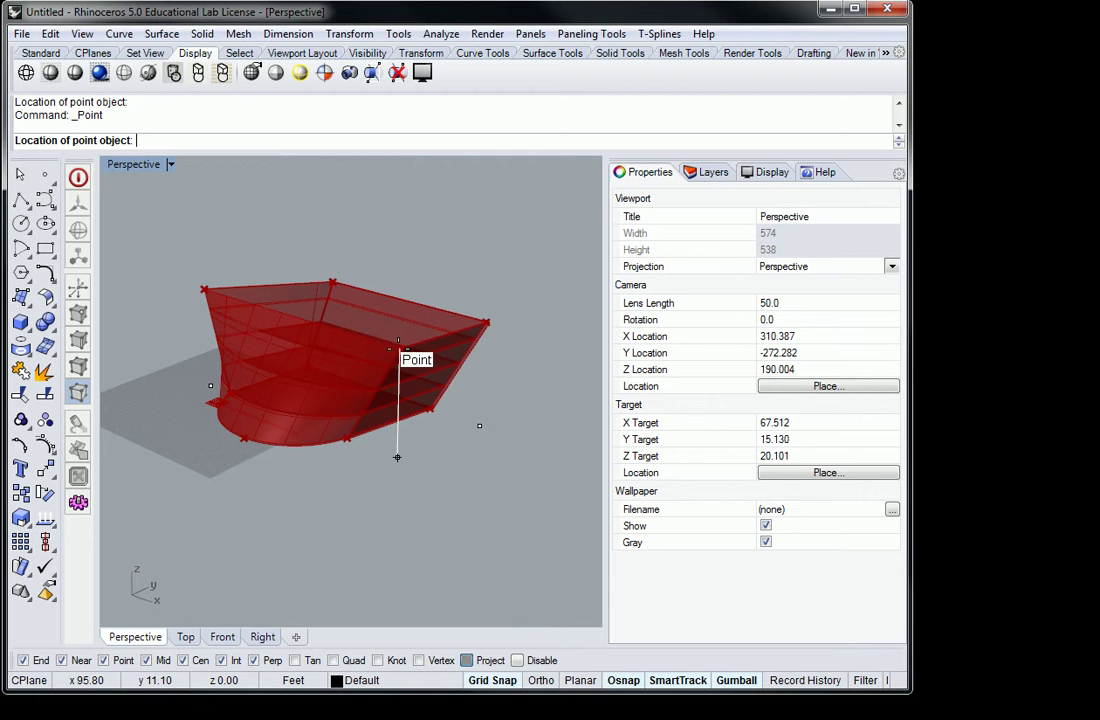
right_drag(398, 361, 287, 432)
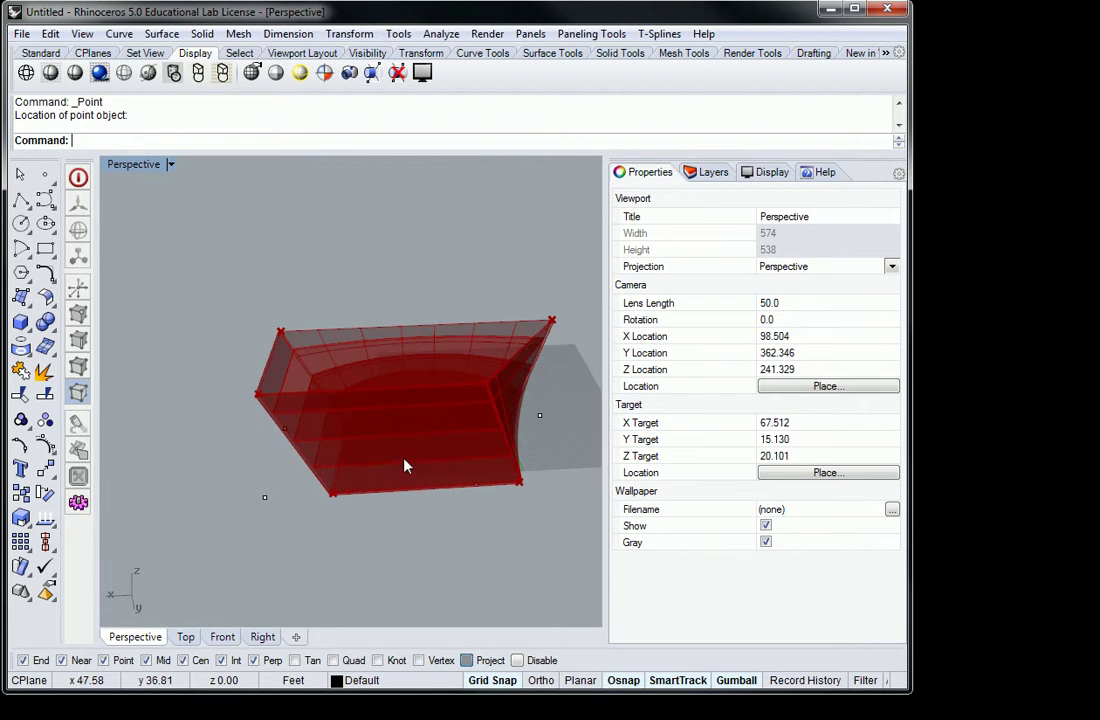
Select the four projected ground points and raise them straight up to just above the volume's top corners.
click(478, 485)
shift+click(540, 416)
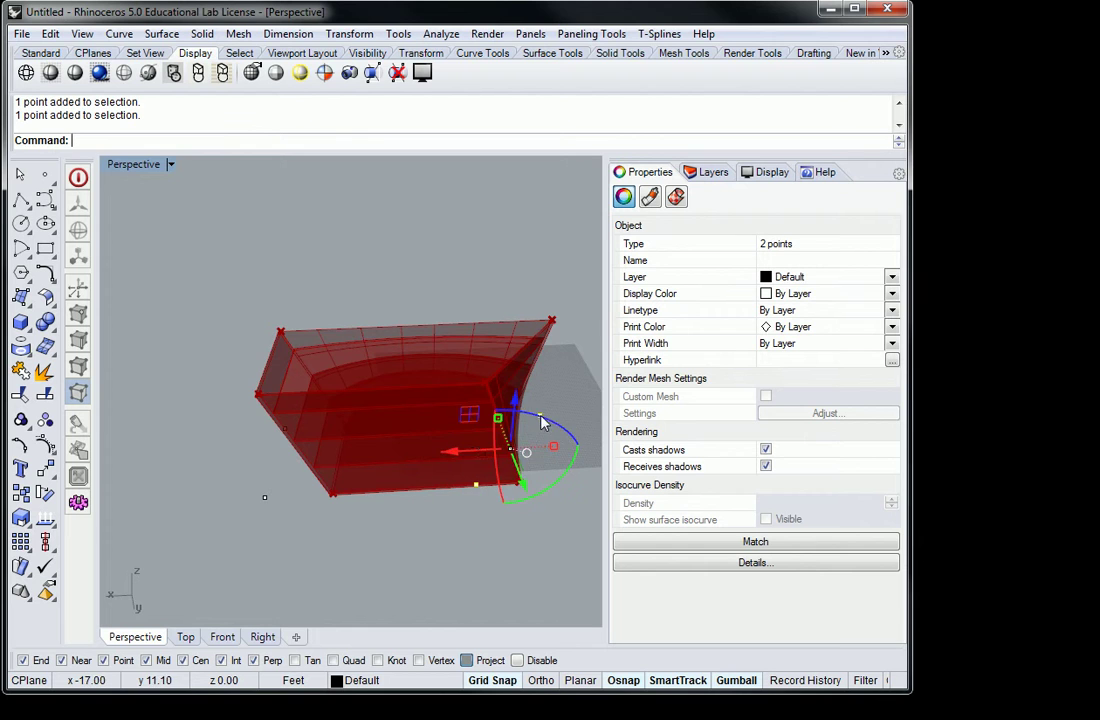
right_drag(320, 482, 314, 479)
shift+click(292, 450)
shift+click(342, 505)
click(423, 380)
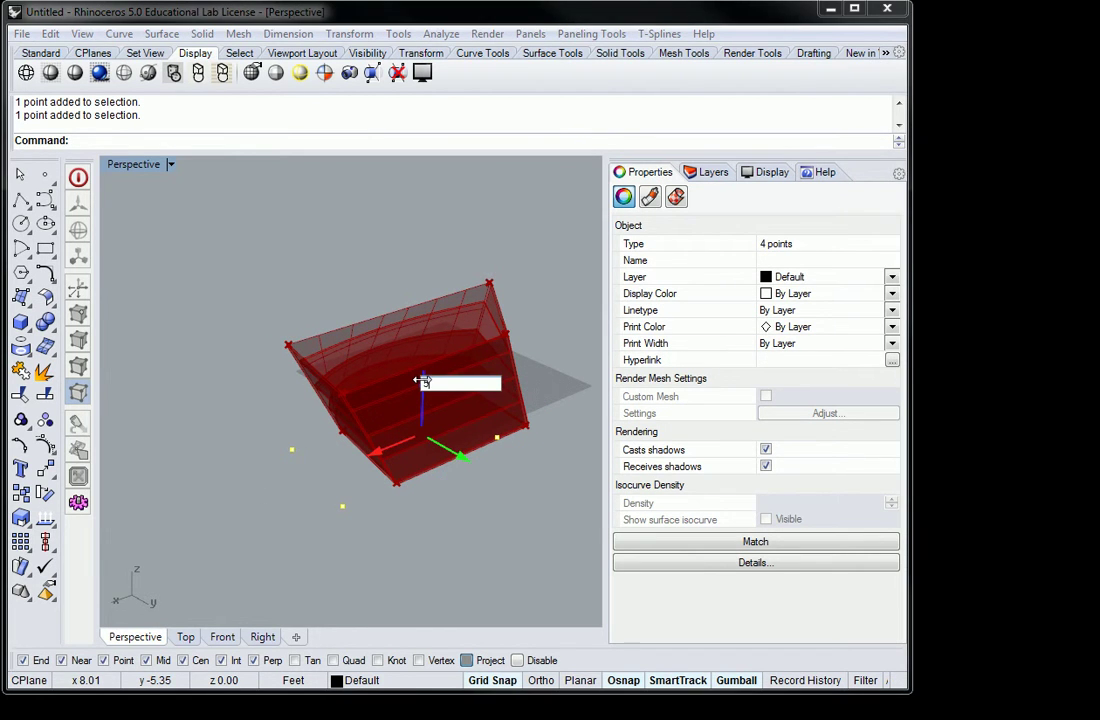
key(Return)
right_drag(424, 382, 341, 341)
scroll(341, 341, up, 6)
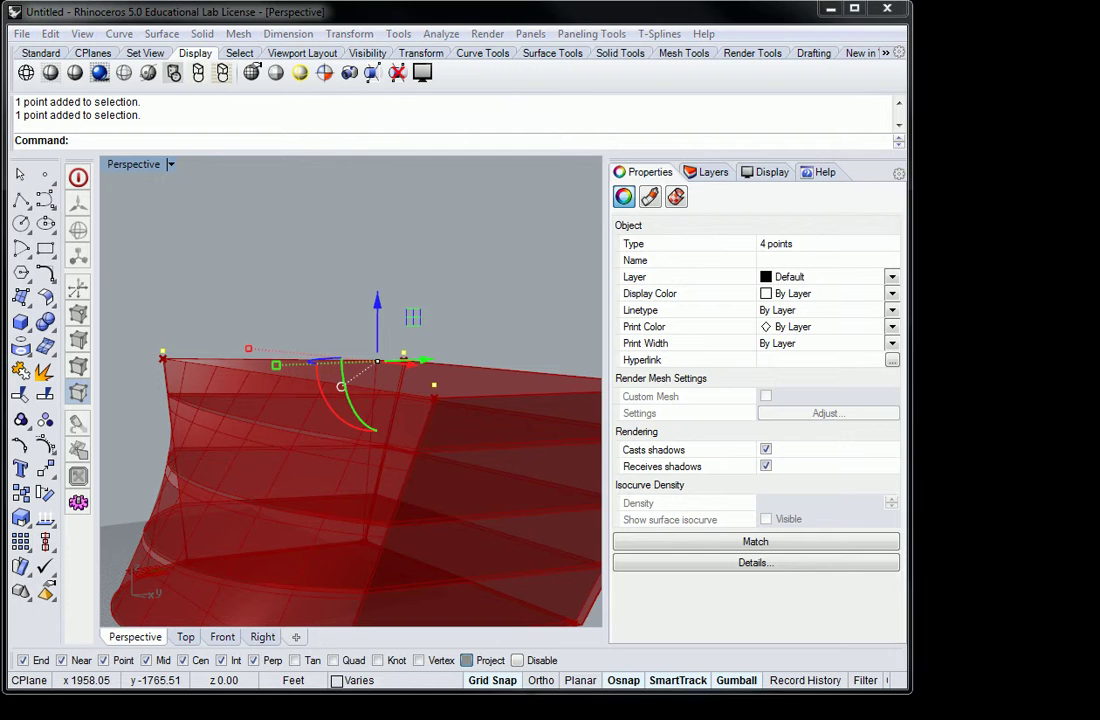
Bring Grasshopper back and set the Top Points parameter to reference the four raised points.
drag(885, 387, 885, 4)
scroll(813, 300, down, 5)
scroll(800, 425, up, 8)
scroll(800, 425, up, 1)
click(745, 405)
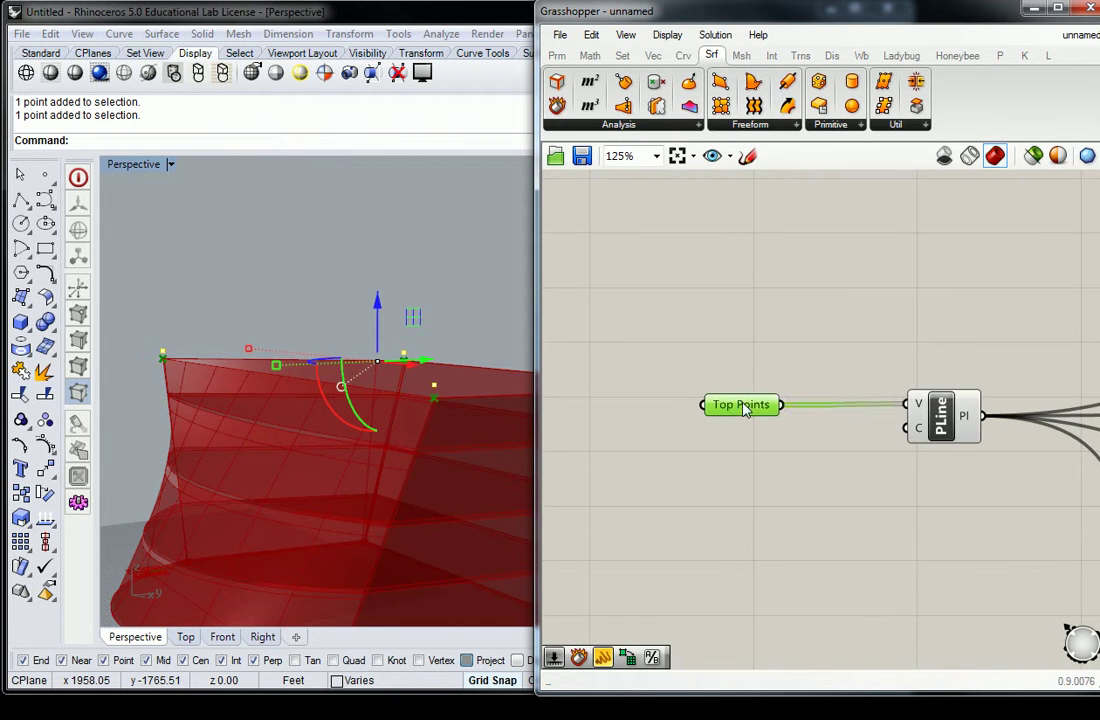
right_click(745, 405)
click(810, 560)
right_drag(215, 341, 304, 410)
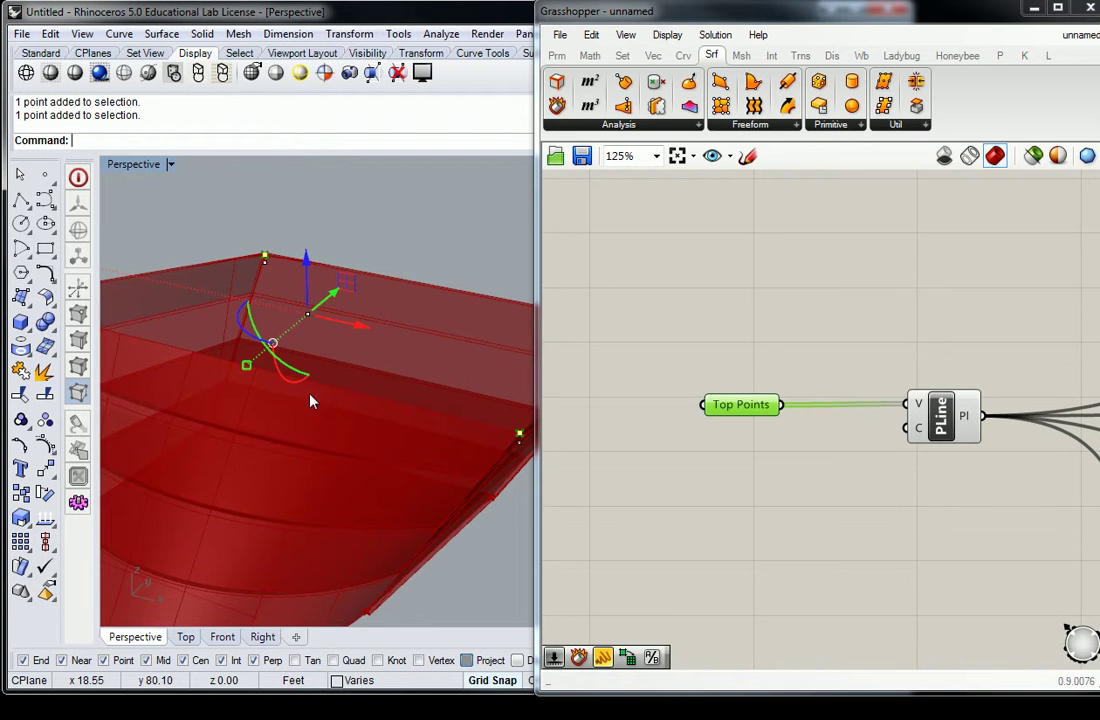
scroll(304, 410, down, 3)
click(835, 302)
scroll(315, 420, up, 6)
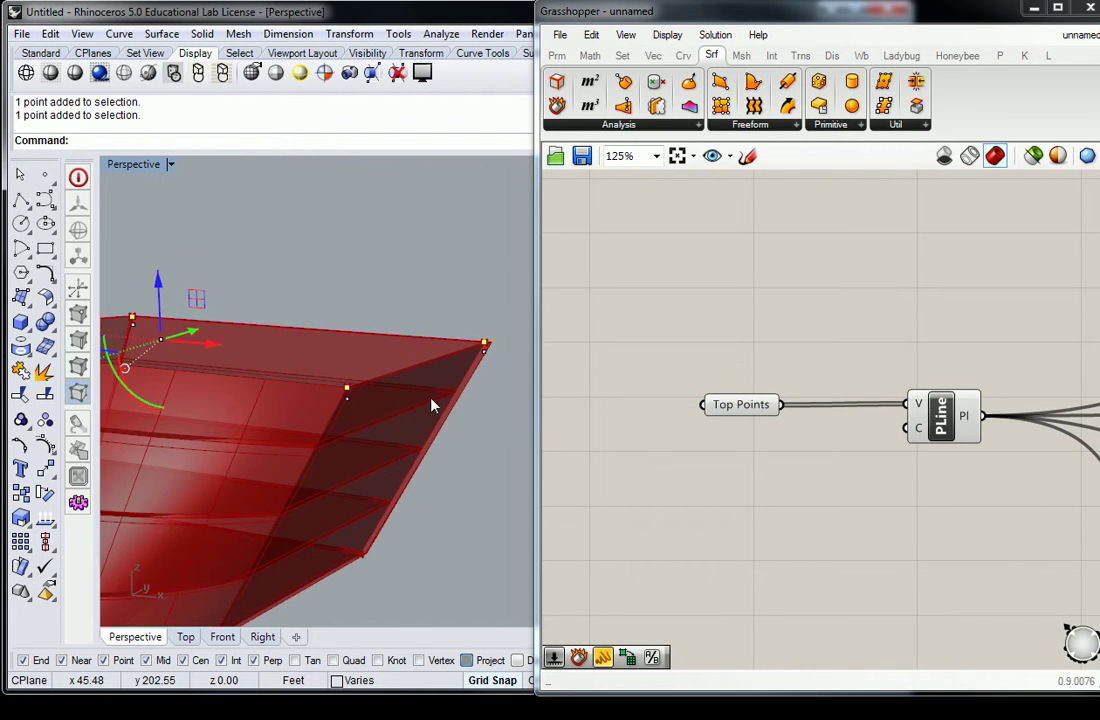
Delete the leftover original point objects sitting just below the raised top corners of the volume.
scroll(342, 406, down, 3)
click(304, 371)
key(Delete)
click(443, 367)
key(Delete)
scroll(214, 366, down, 3)
scroll(214, 366, up, 5)
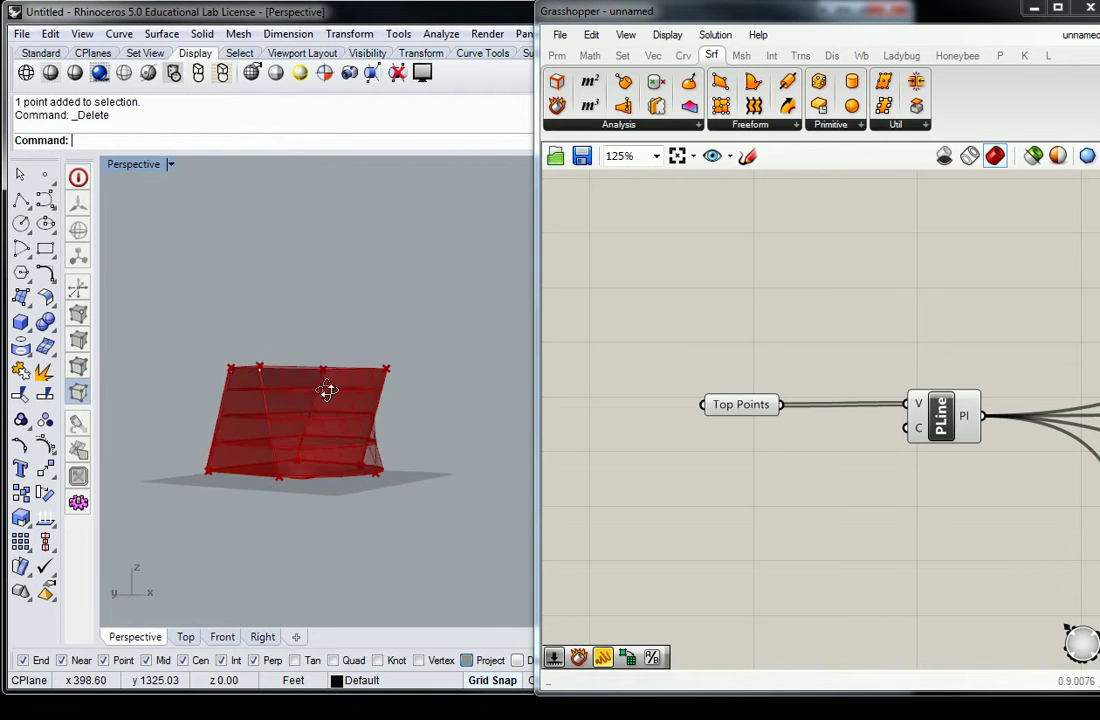
click(237, 360)
key(Escape)
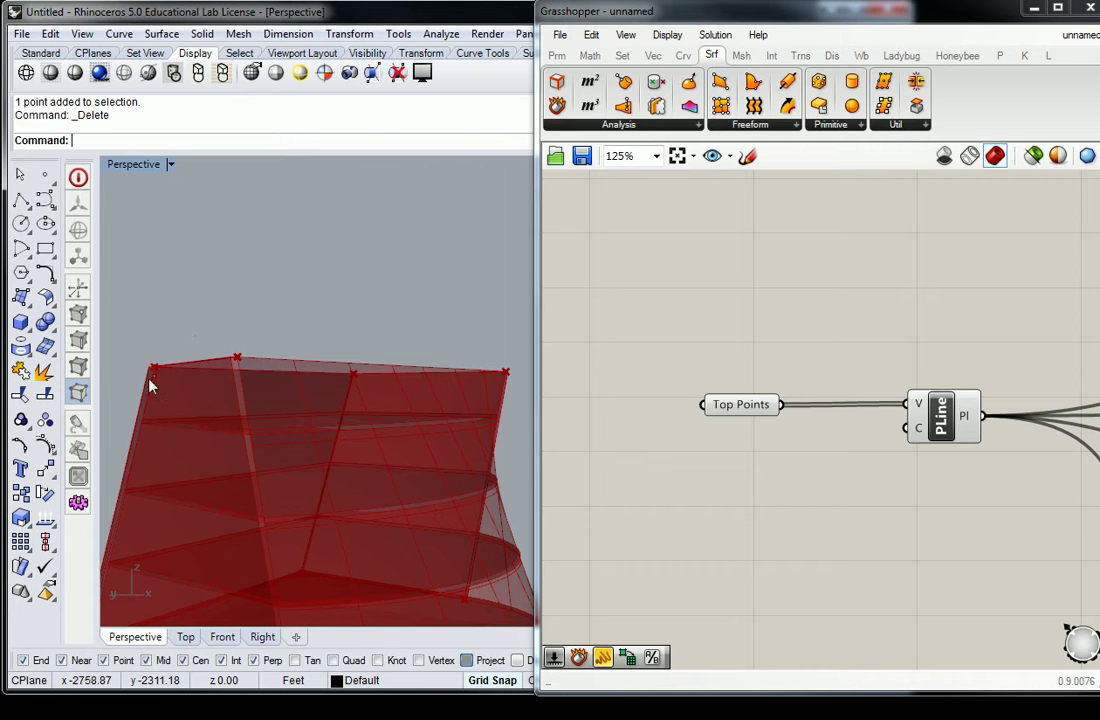
click(155, 372)
key(Delete)
Set the Factor slider that drives the linear array's Z spacing between floors to 12.
scroll(300, 430, up, 5)
right_drag(390, 473, 342, 455)
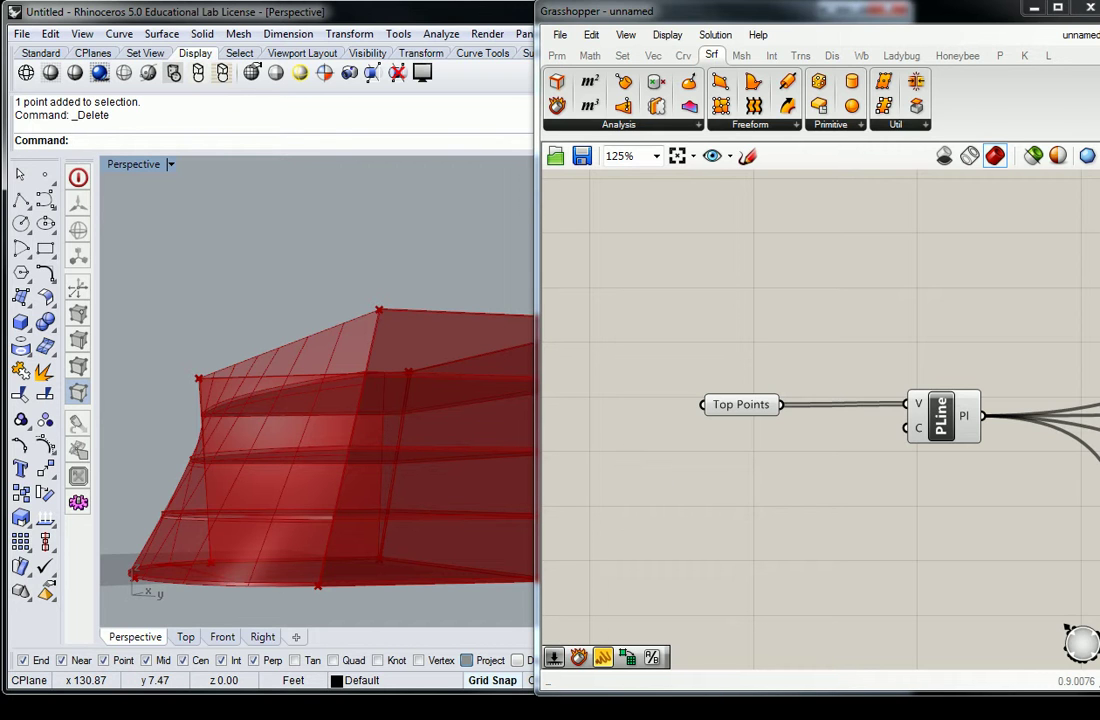
right_drag(445, 352, 335, 500)
key(Down)
key(Down)
key(Down)
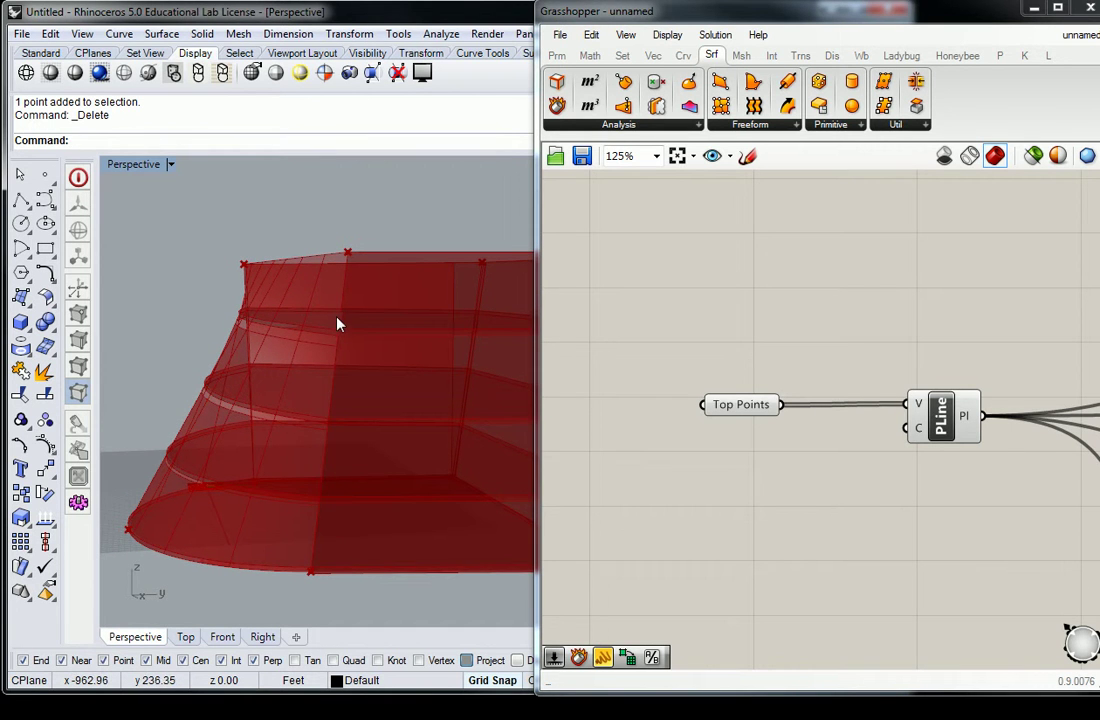
scroll(879, 312, down, 4)
scroll(1085, 320, up, 5)
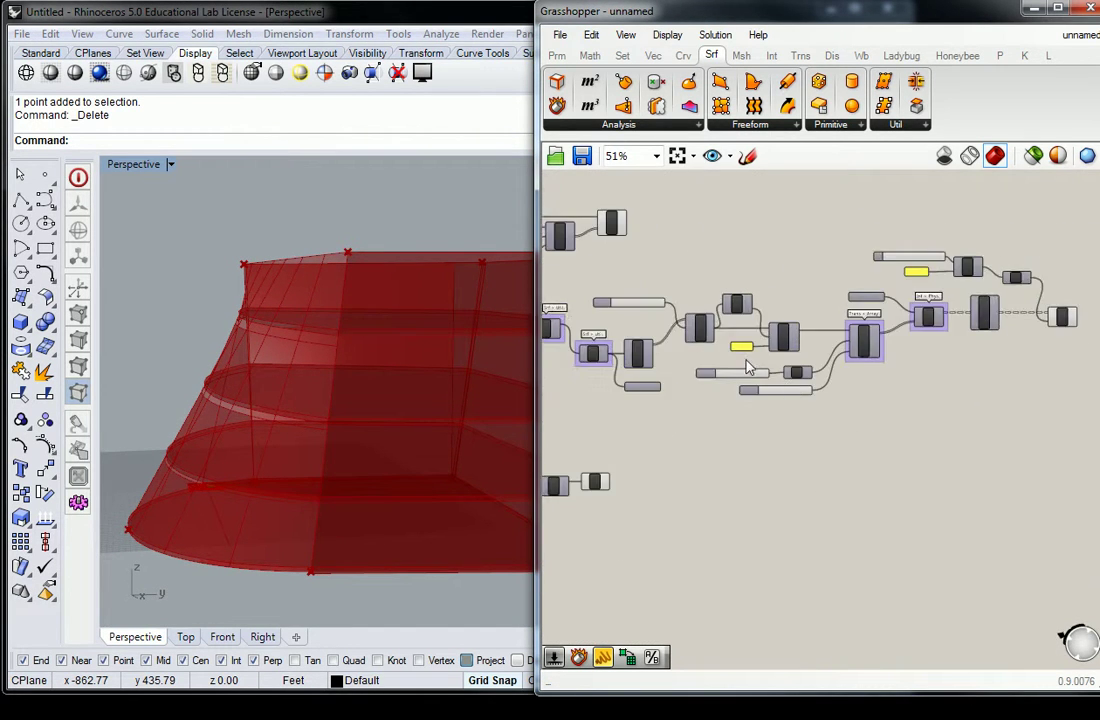
double_click(731, 388)
text(12)
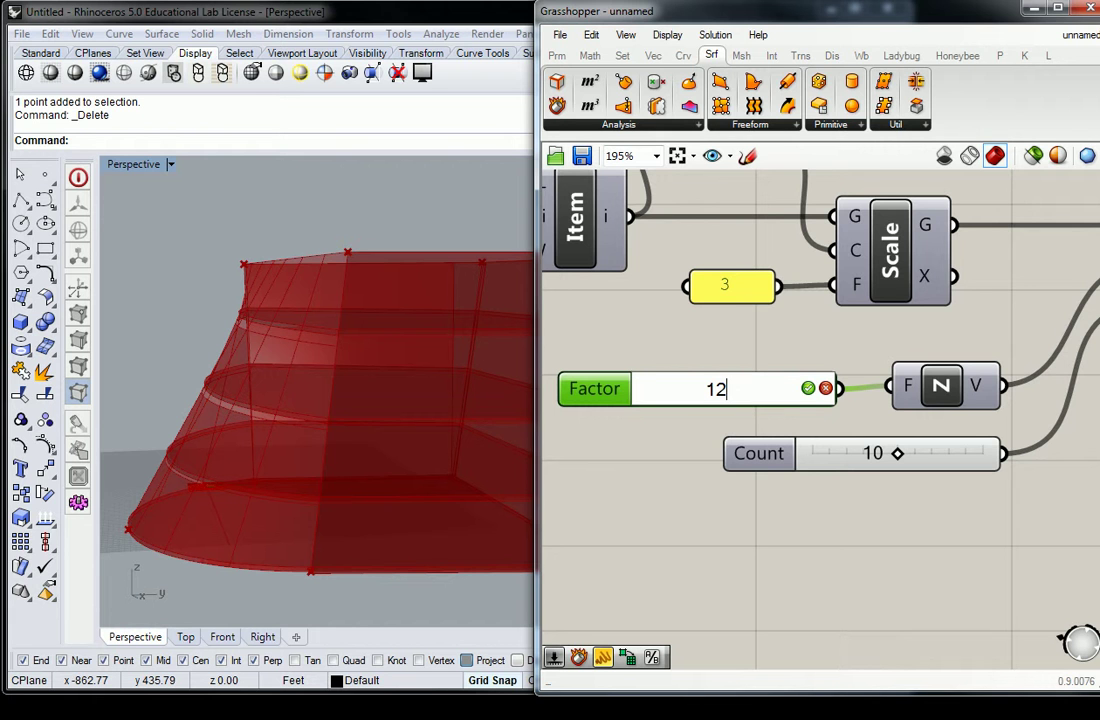
click(808, 387)
Examine from several angles how the arrayed floor slabs line up with the top of the building volume.
right_drag(363, 468, 373, 415)
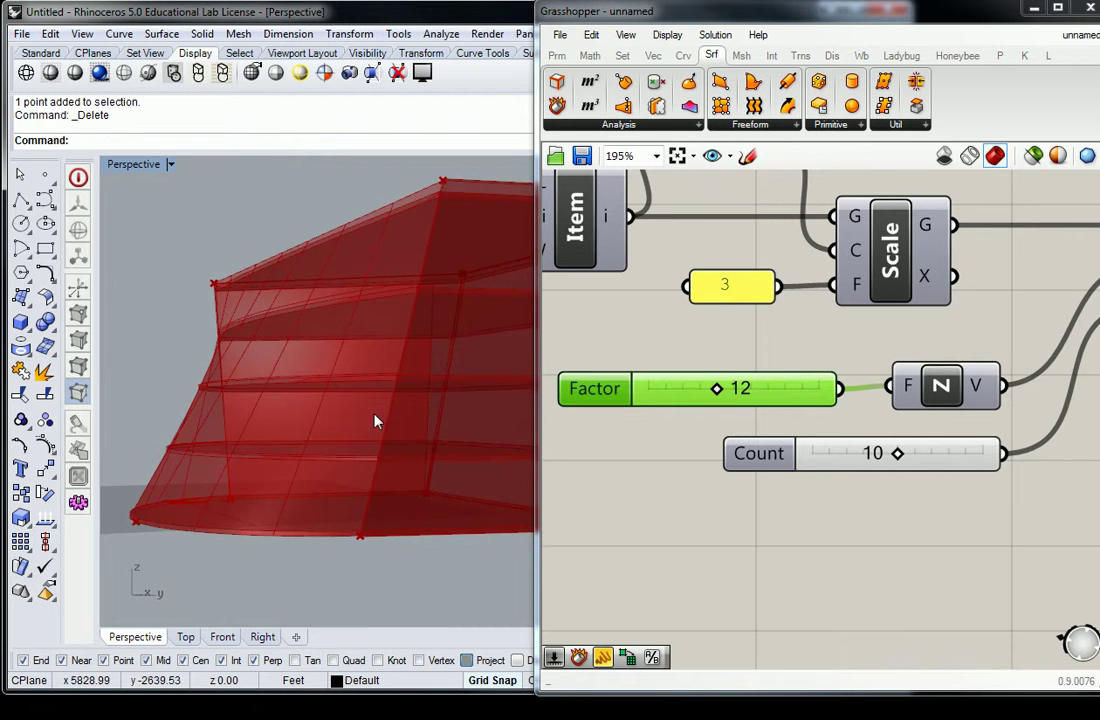
scroll(398, 393, up, 5)
scroll(396, 356, down, 1)
right_drag(393, 355, 355, 333)
scroll(356, 333, down, 2)
shift+right_drag(387, 257, 336, 329)
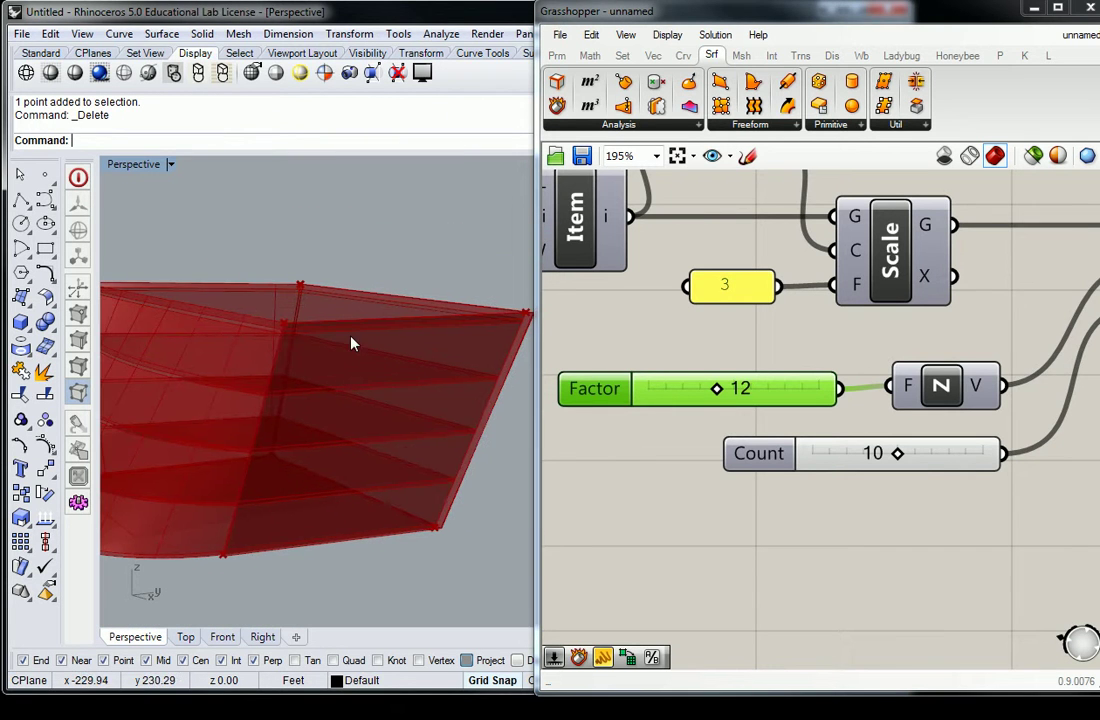
click(732, 350)
scroll(732, 350, down, 4)
right_drag(363, 372, 430, 345)
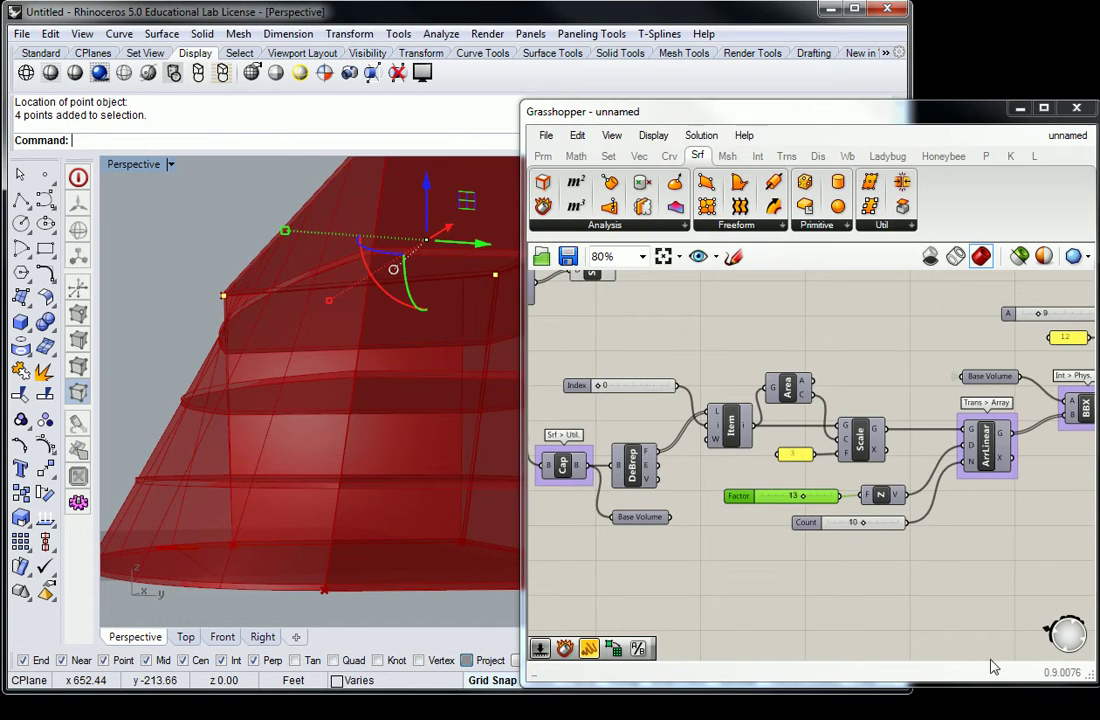
right_drag(274, 460, 303, 378)
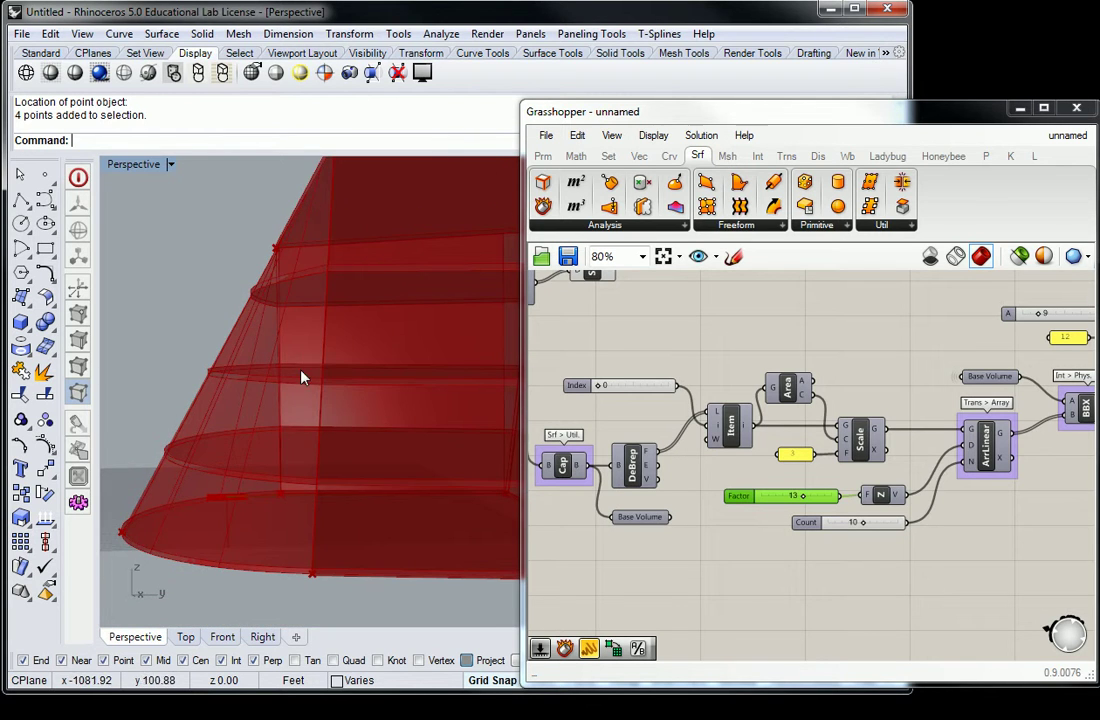
right_drag(386, 254, 339, 331)
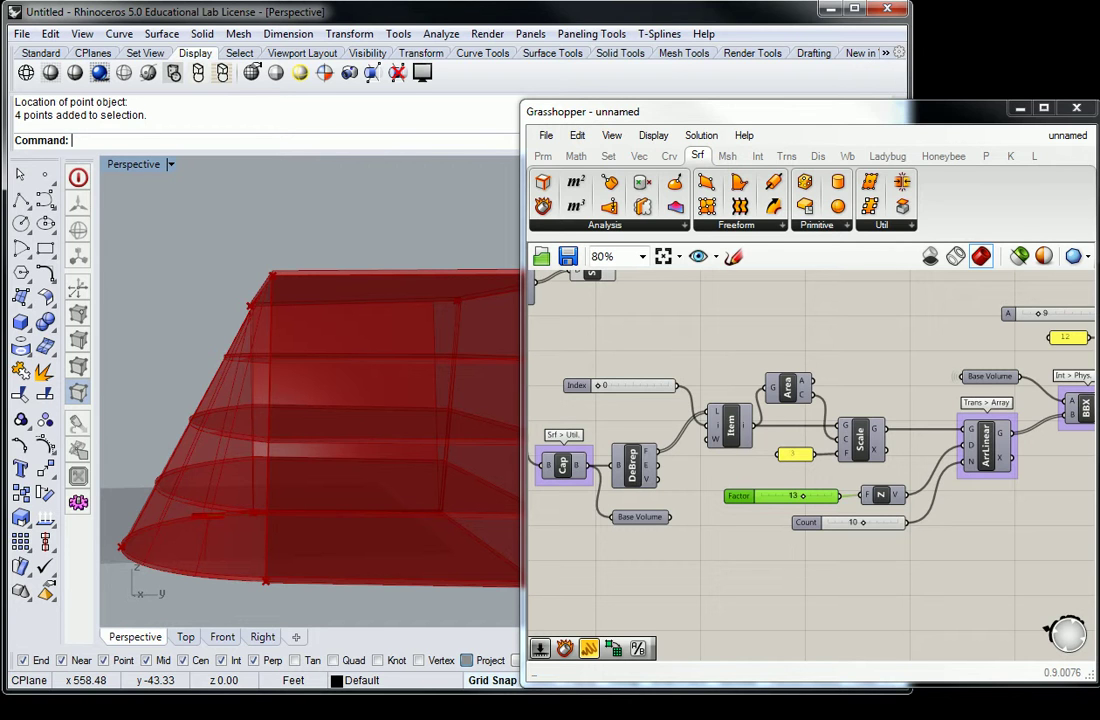
right_drag(220, 298, 245, 363)
Undo the last gumball move of the top points and redo it to compare the two volume heights.
key(ctrl+z)
scroll(237, 385, up, 2)
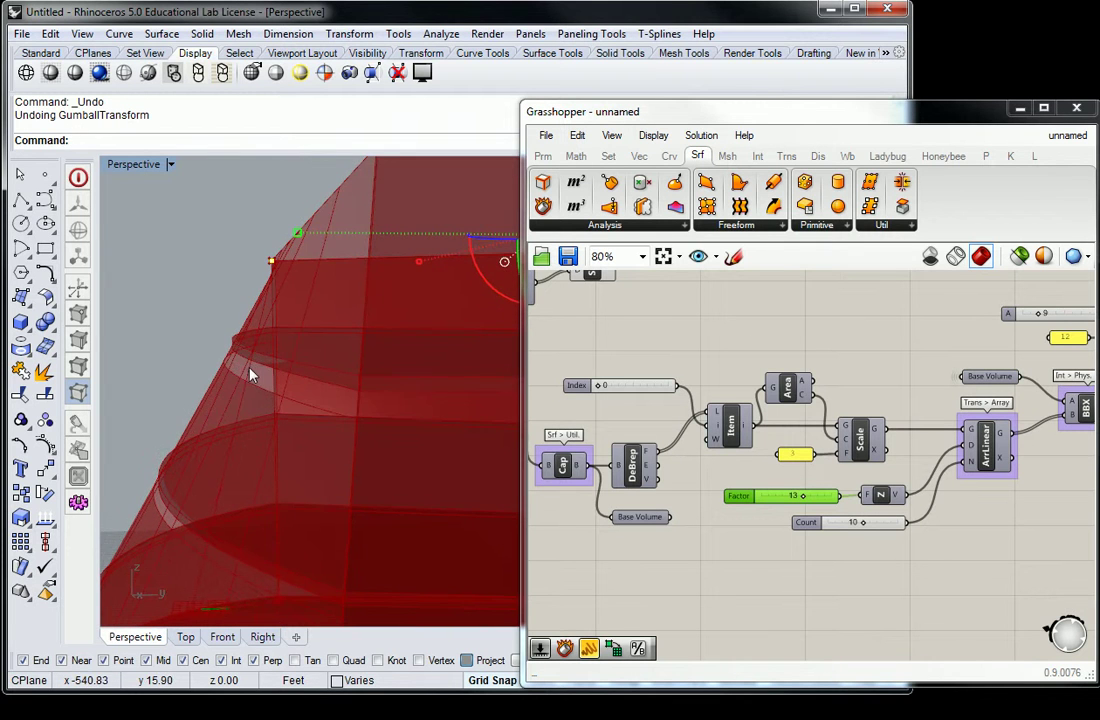
key(ctrl+y)
right_drag(318, 306, 256, 398)
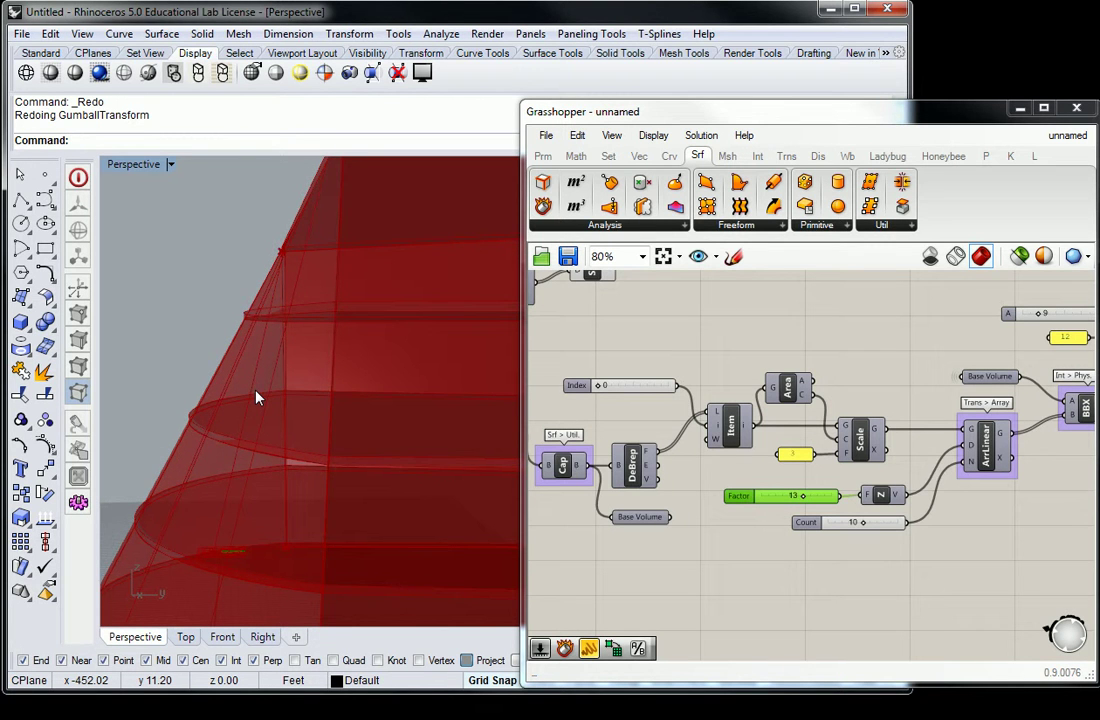
right_drag(272, 374, 280, 372)
Select the slab Extrude component and examine up close how the slab edges meet the sloped facade.
right_drag(984, 407, 744, 437)
click(762, 432)
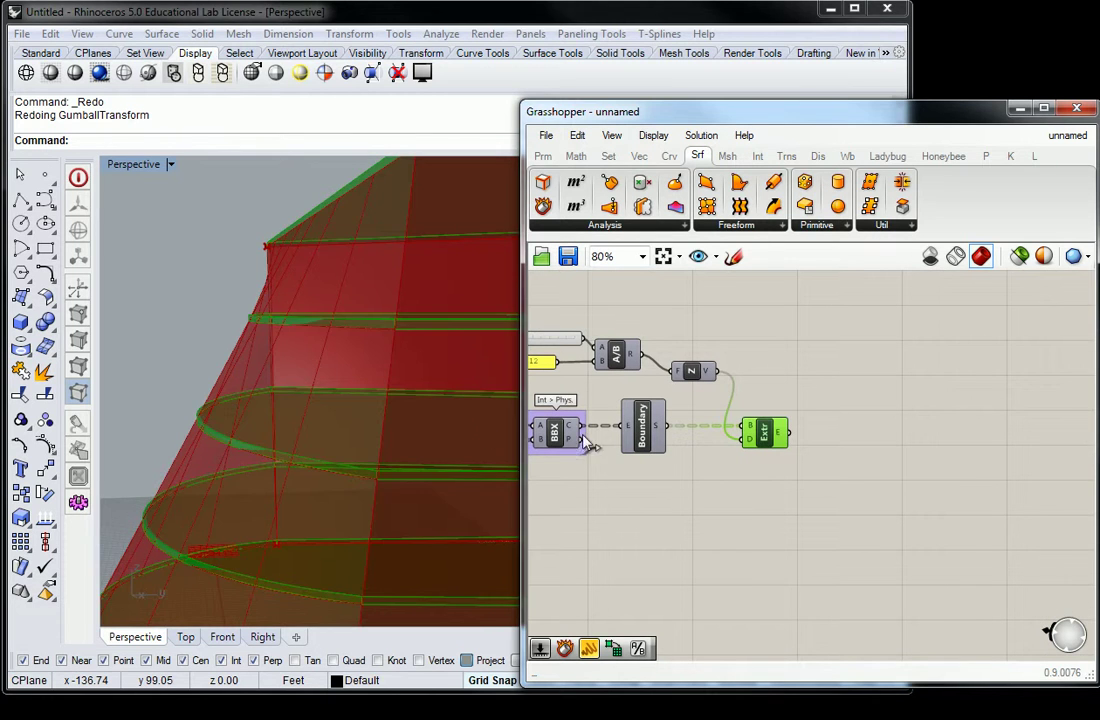
right_drag(428, 373, 339, 407)
scroll(248, 466, up, 3)
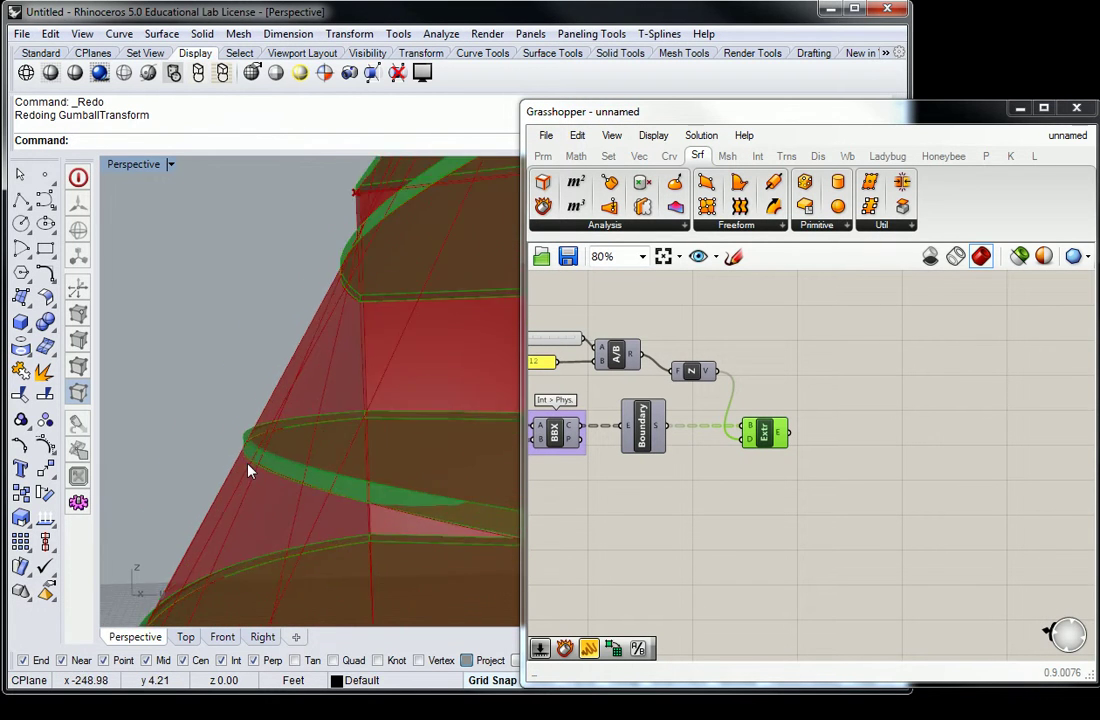
right_drag(305, 460, 295, 445)
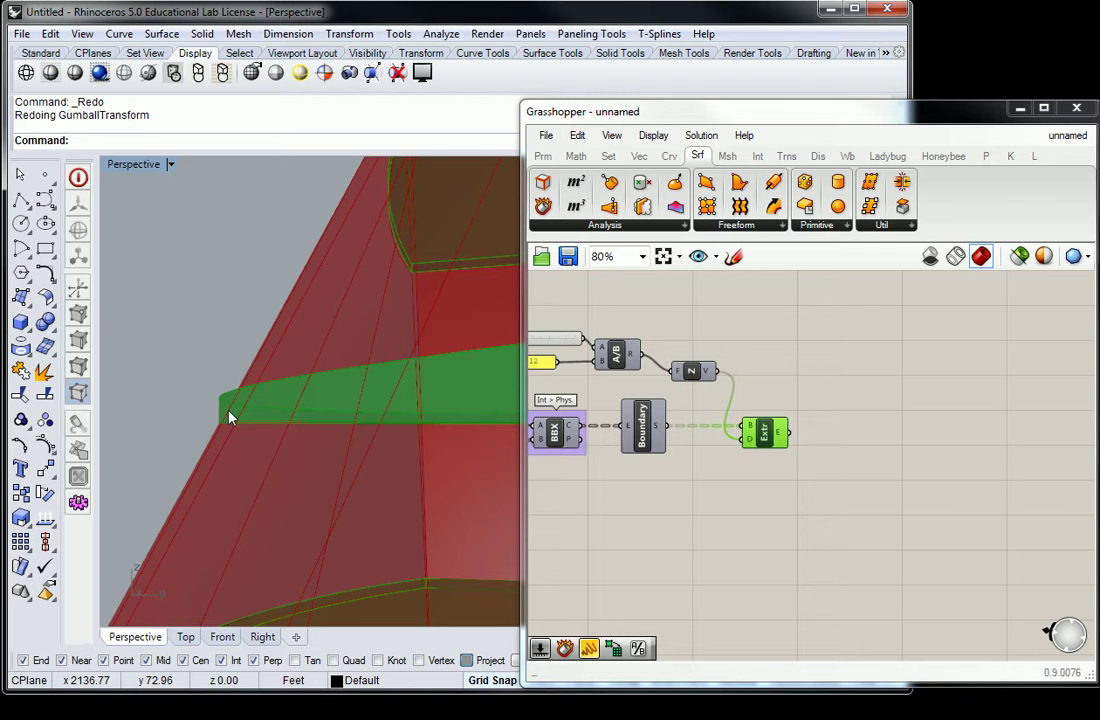
right_drag(228, 418, 290, 420)
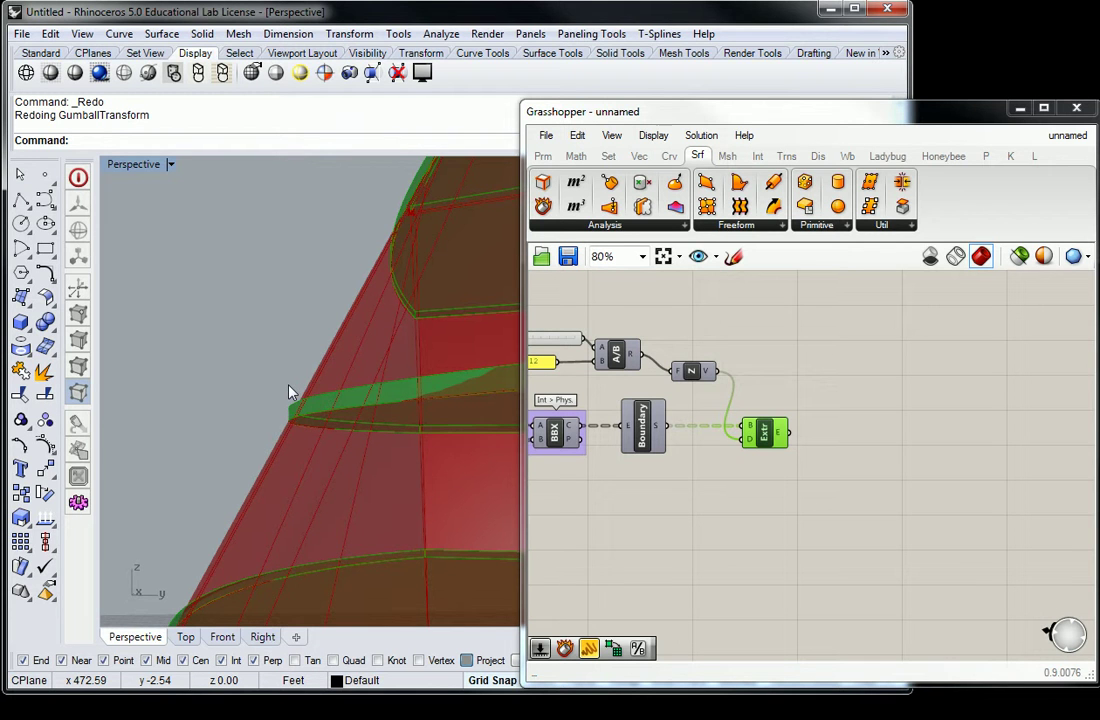
right_drag(211, 363, 318, 453)
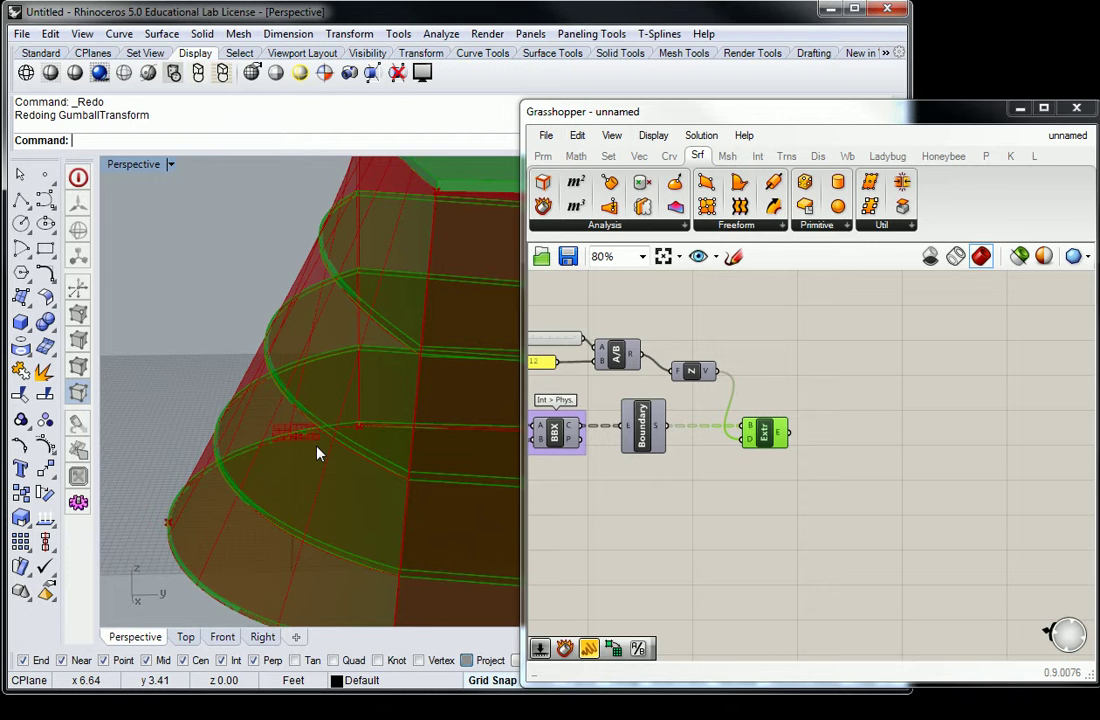
right_drag(390, 376, 307, 439)
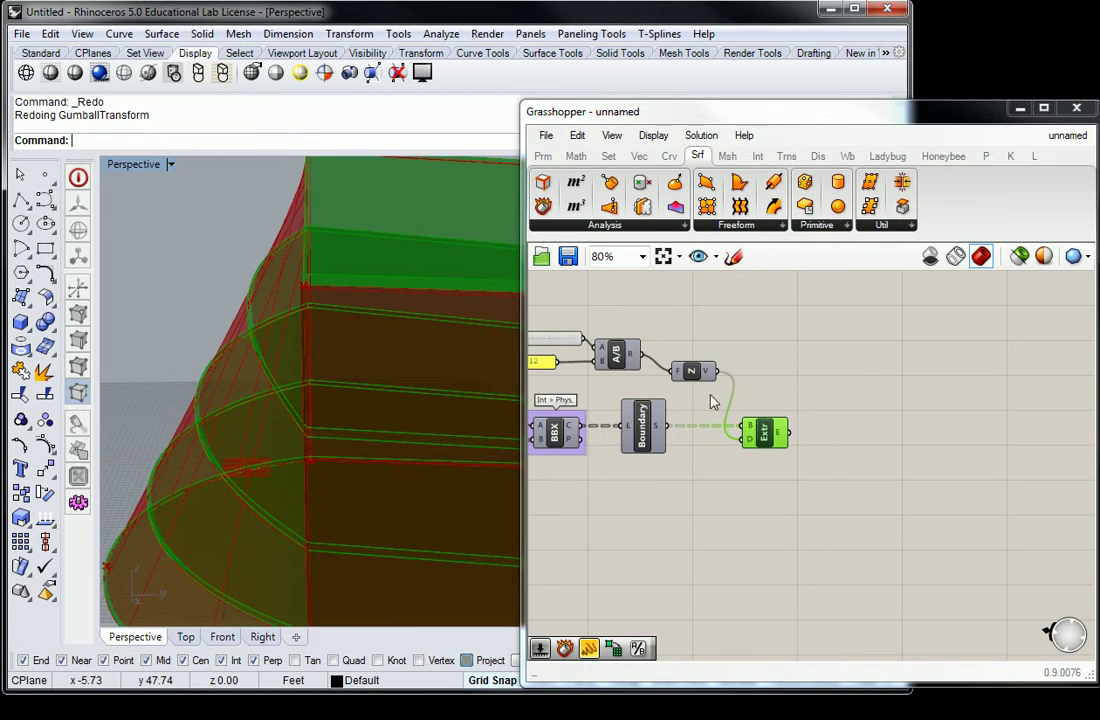
Insert a Negative component between the A/B division result and the Z unit vector to reverse the slab extrusion direction.
right_drag(584, 297, 712, 291)
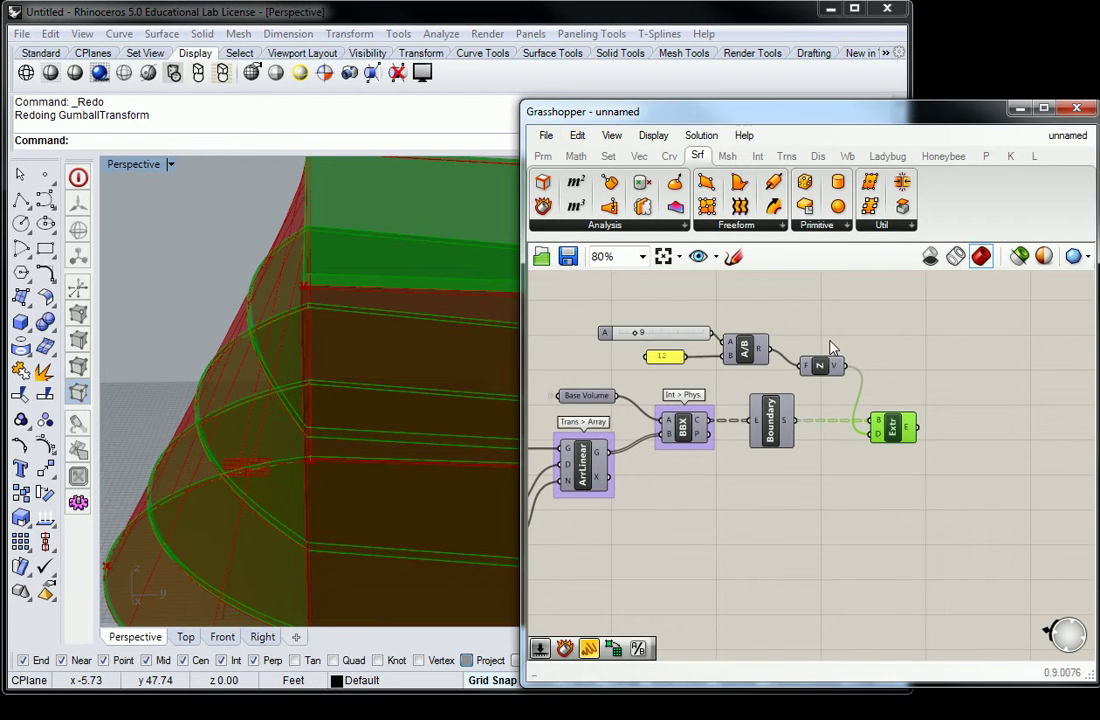
click(578, 156)
click(645, 225)
drag(770, 281, 855, 336)
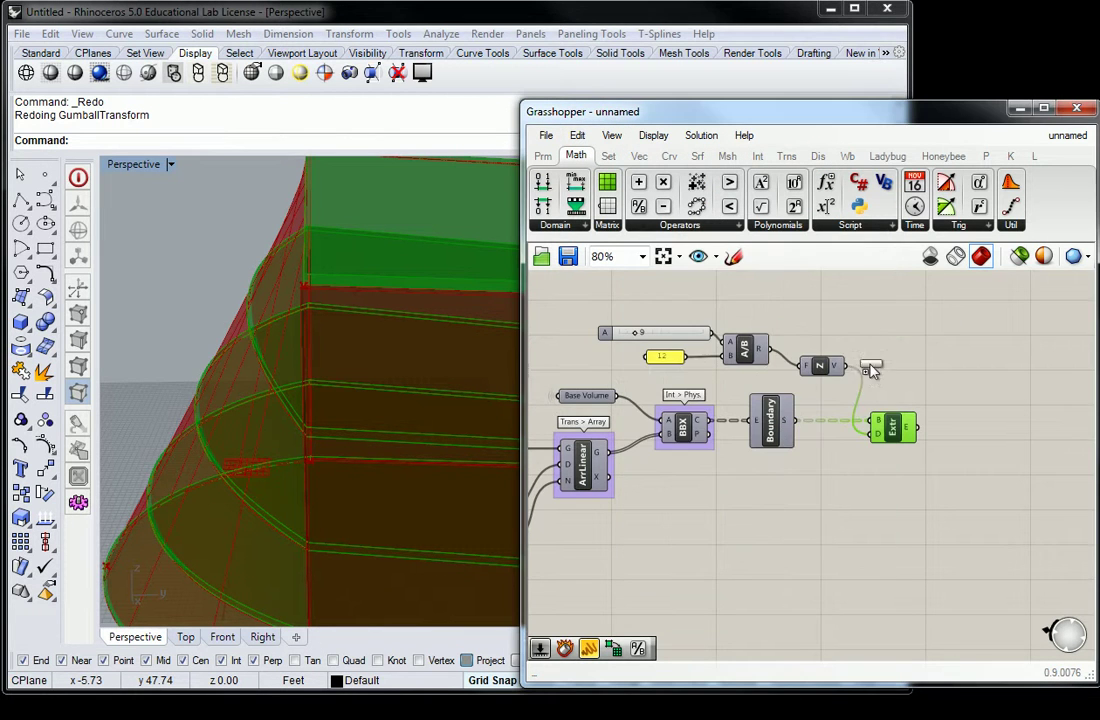
scroll(840, 360, up, 3)
drag(888, 385, 736, 338)
drag(783, 342, 745, 337)
drag(822, 356, 839, 347)
drag(820, 344, 791, 345)
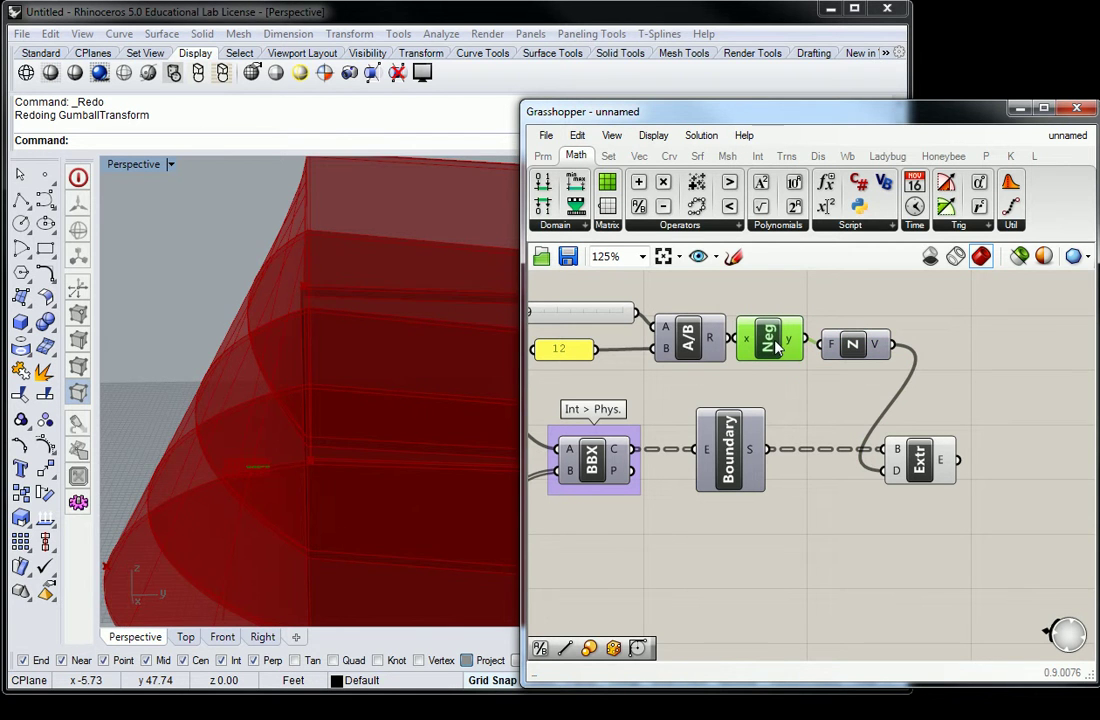
Select the slab Extrude component and examine the downward-extruded slabs along the facade and at the volume's base.
scroll(351, 344, down, 2)
click(905, 455)
right_drag(330, 300, 296, 467)
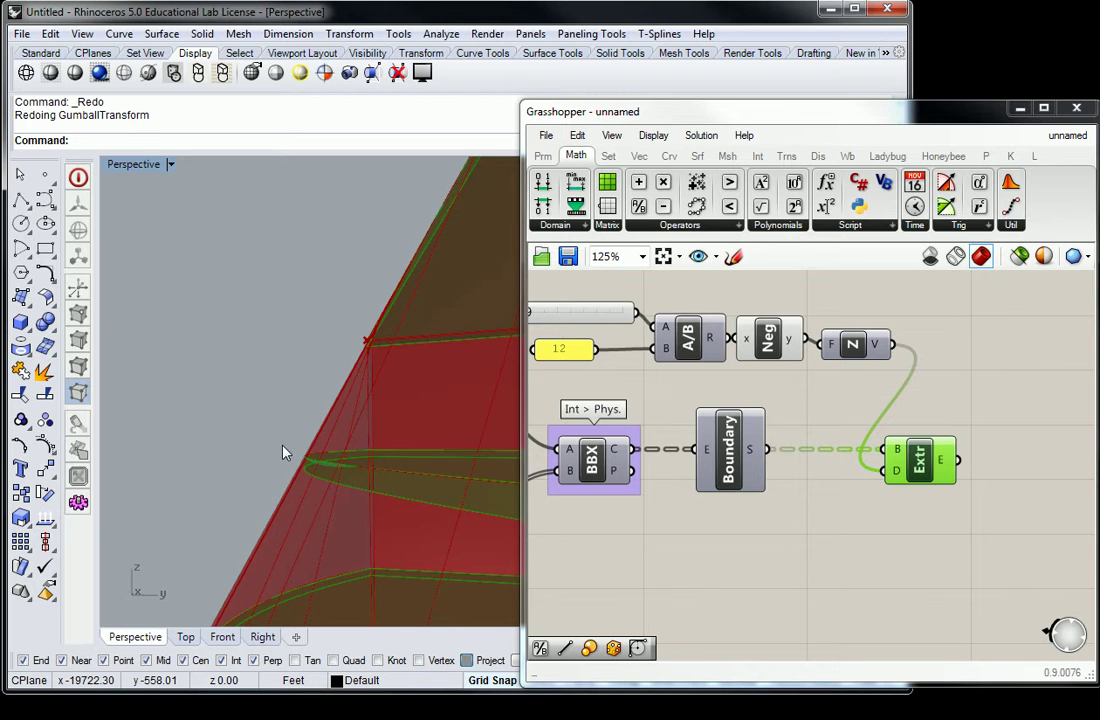
scroll(259, 342, down, 5)
right_drag(263, 344, 362, 432)
scroll(360, 452, up, 3)
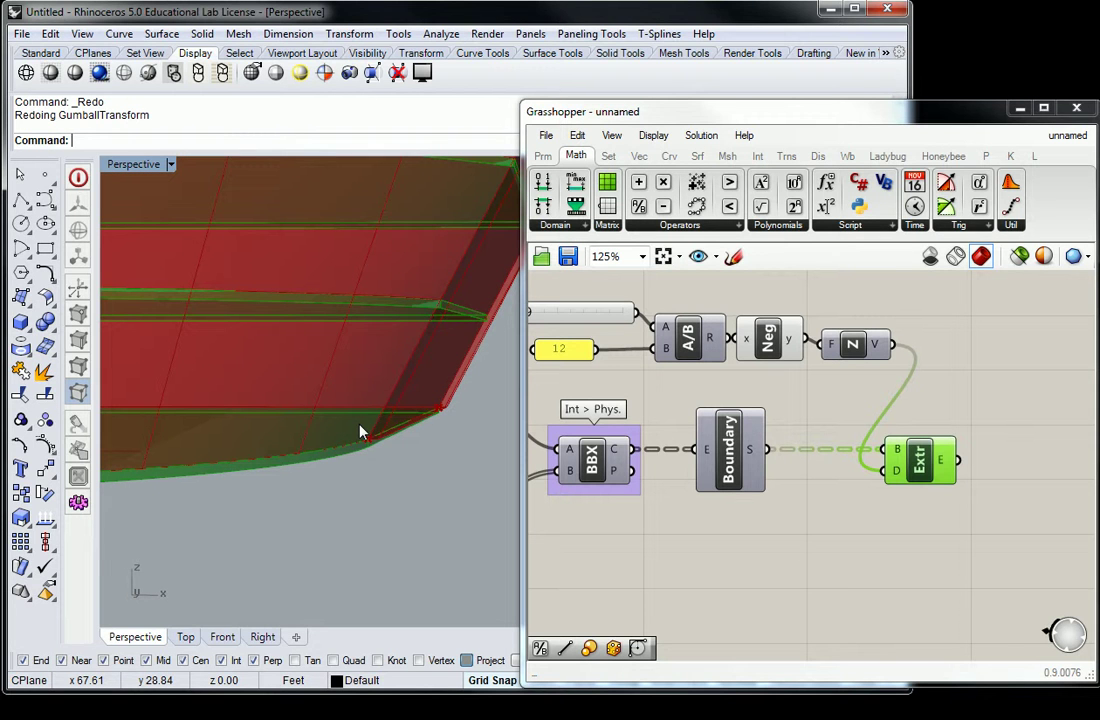